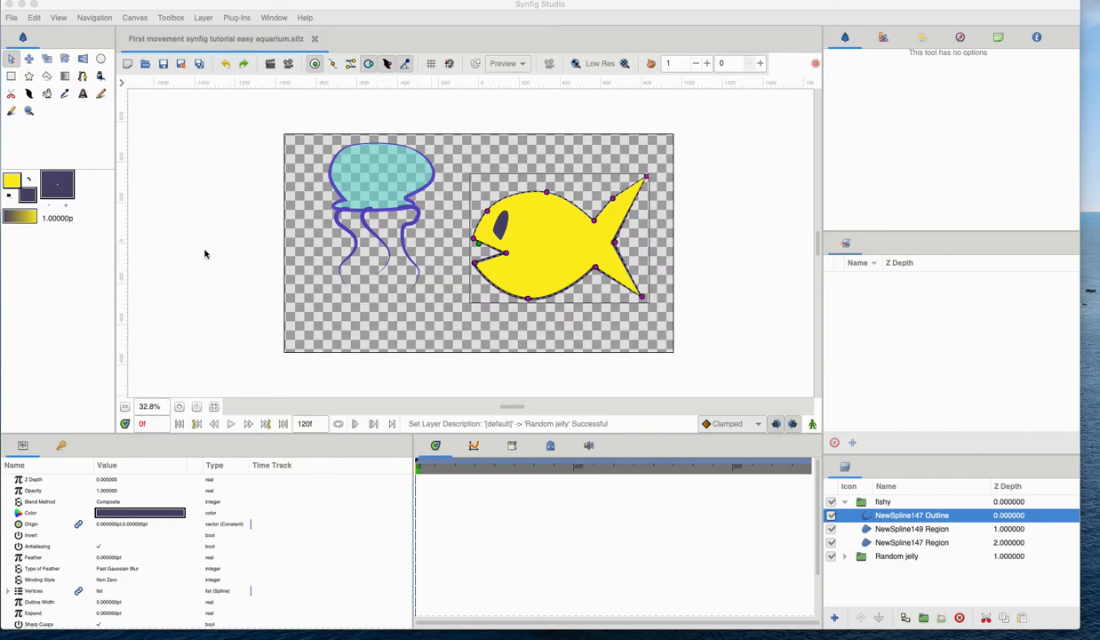
Collapse the fishy group, select the Random jelly group and move its origin onto the jellyfish.
{"action": "left_click", "coordinate": [845, 502]}
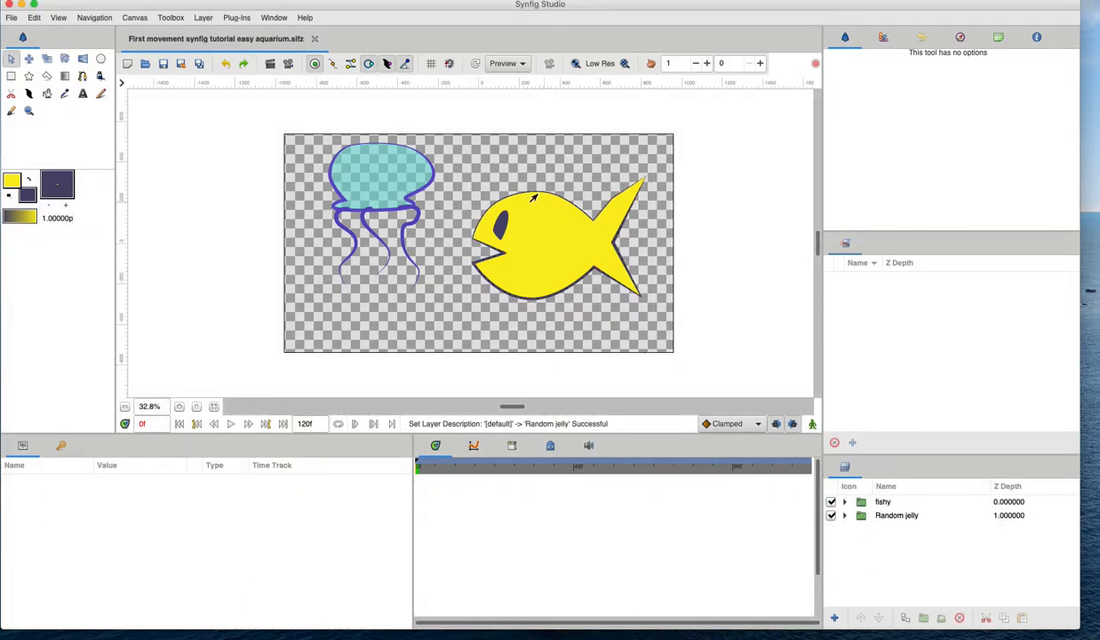
{"action": "left_click", "coordinate": [841, 514]}
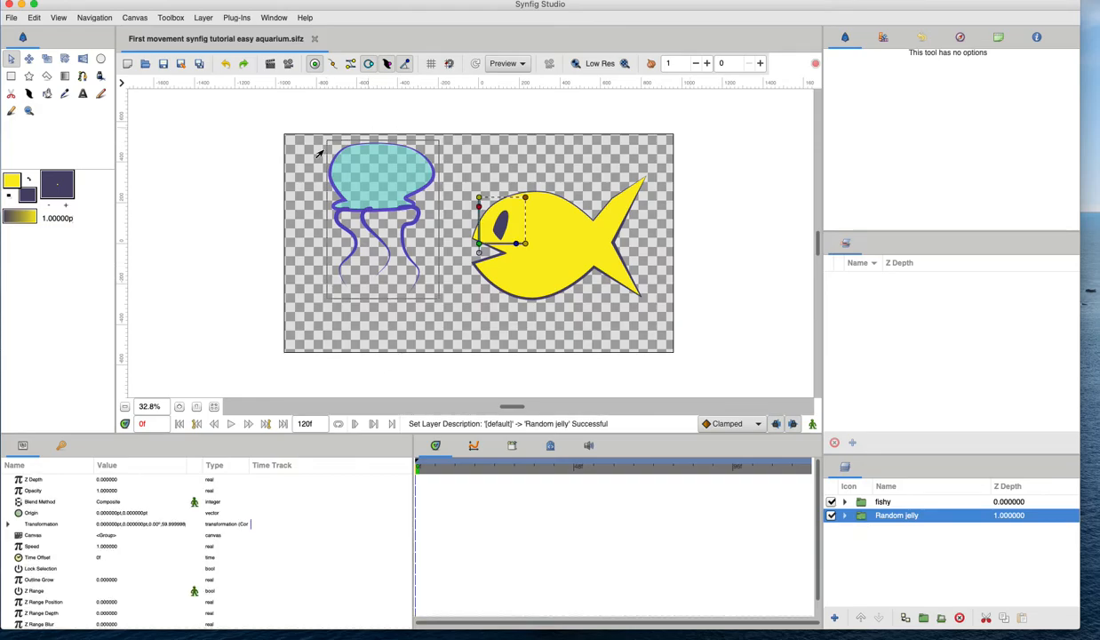
{"action": "left_click_drag", "start_coordinate": [478, 254], "coordinate": [368, 186]}
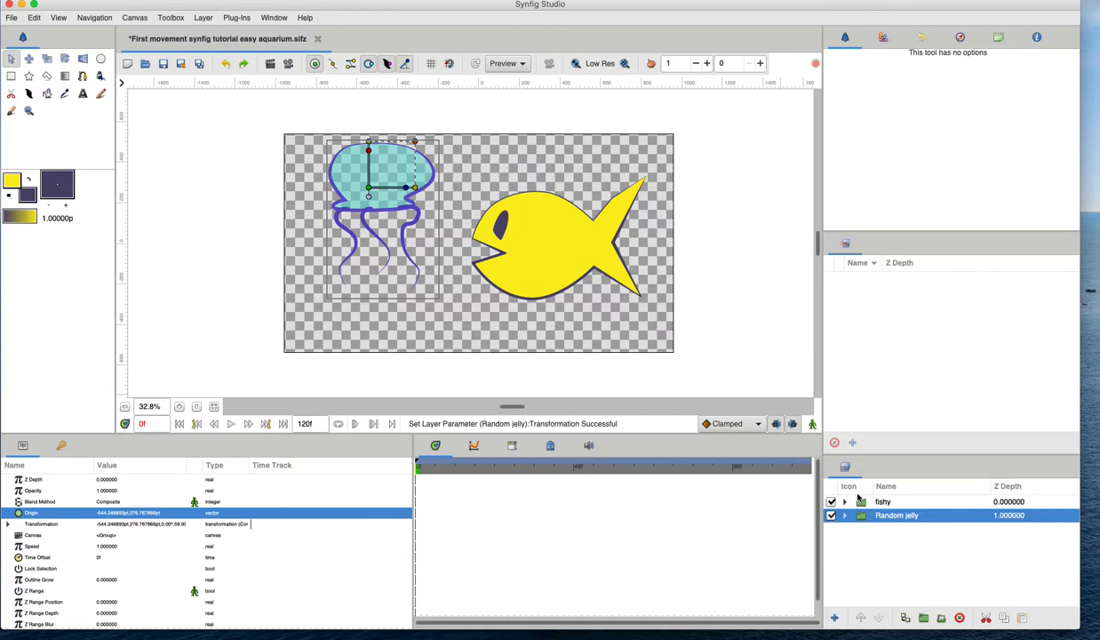
Select the fishy group, move its origin onto the fish's body and scale the fish down slightly.
{"action": "left_click", "coordinate": [859, 500]}
{"action": "left_click_drag", "start_coordinate": [503, 249], "coordinate": [566, 257]}
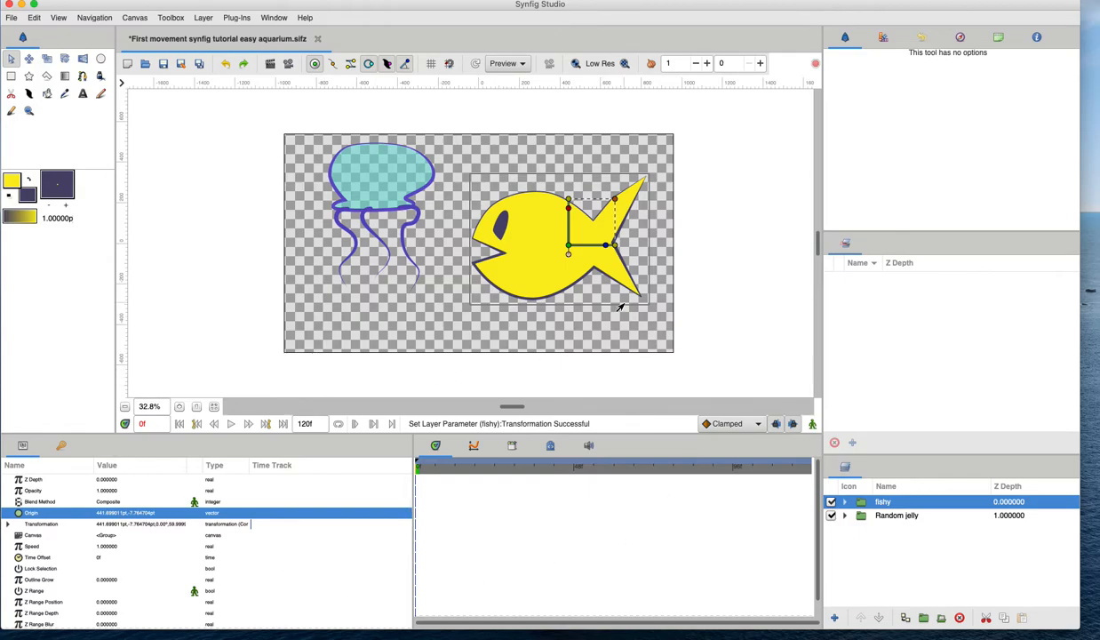
{"action": "left_click", "coordinate": [602, 211]}
{"action": "left_click_drag", "start_coordinate": [601, 211], "coordinate": [601, 213]}
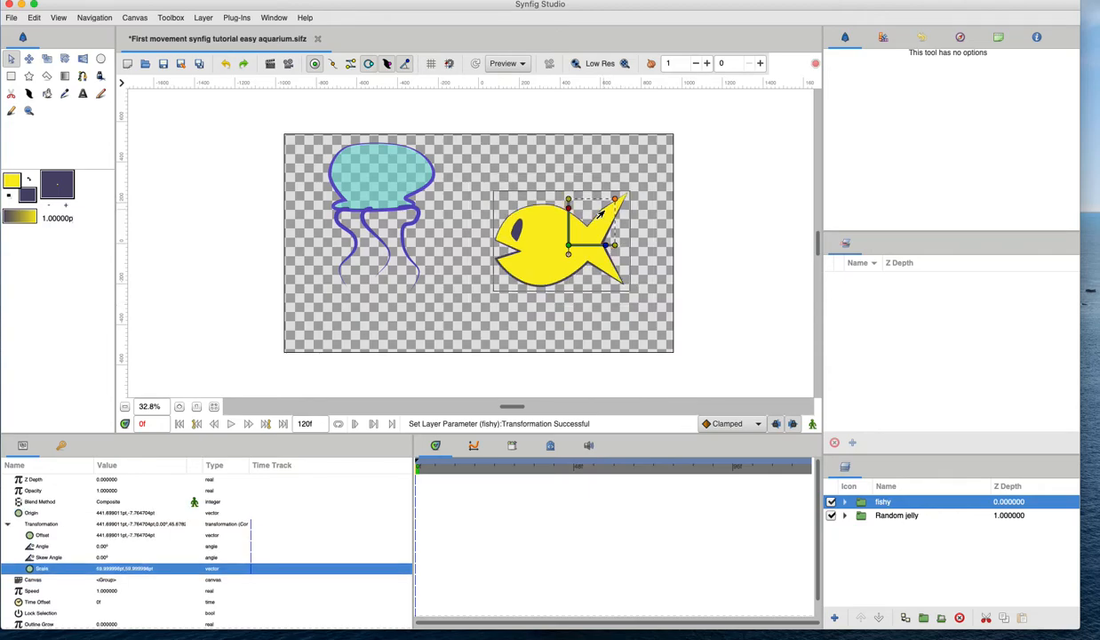
Save the file, then save a copy as "First movement synfig tutorial easy aquarium finished.sifz".
{"action": "key", "text": "ctrl+s"}
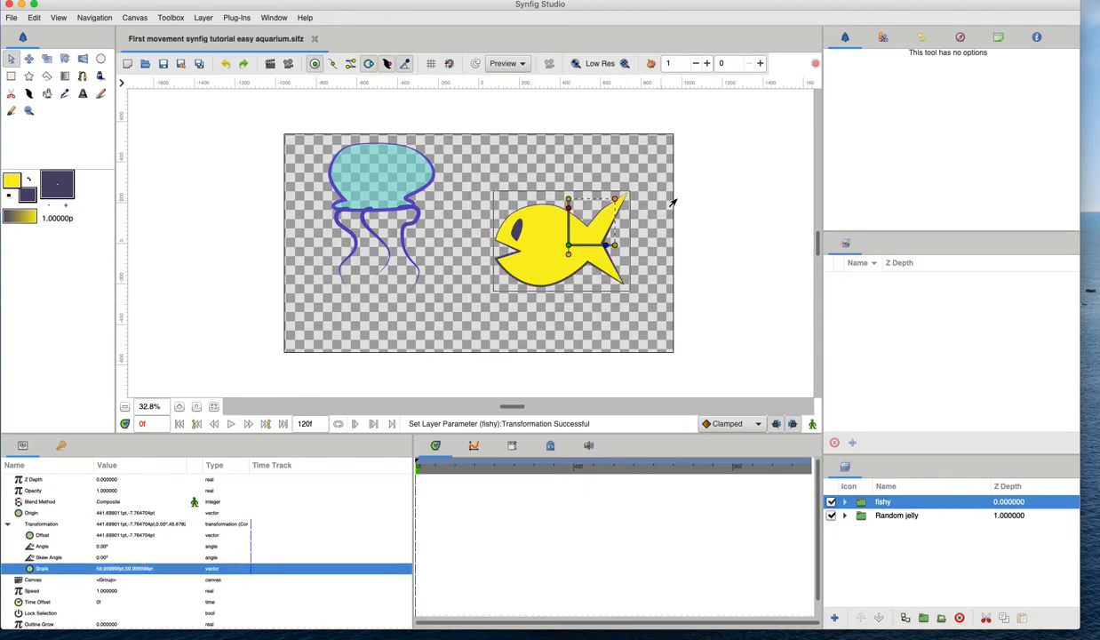
{"action": "key", "text": "ctrl+shift+s"}
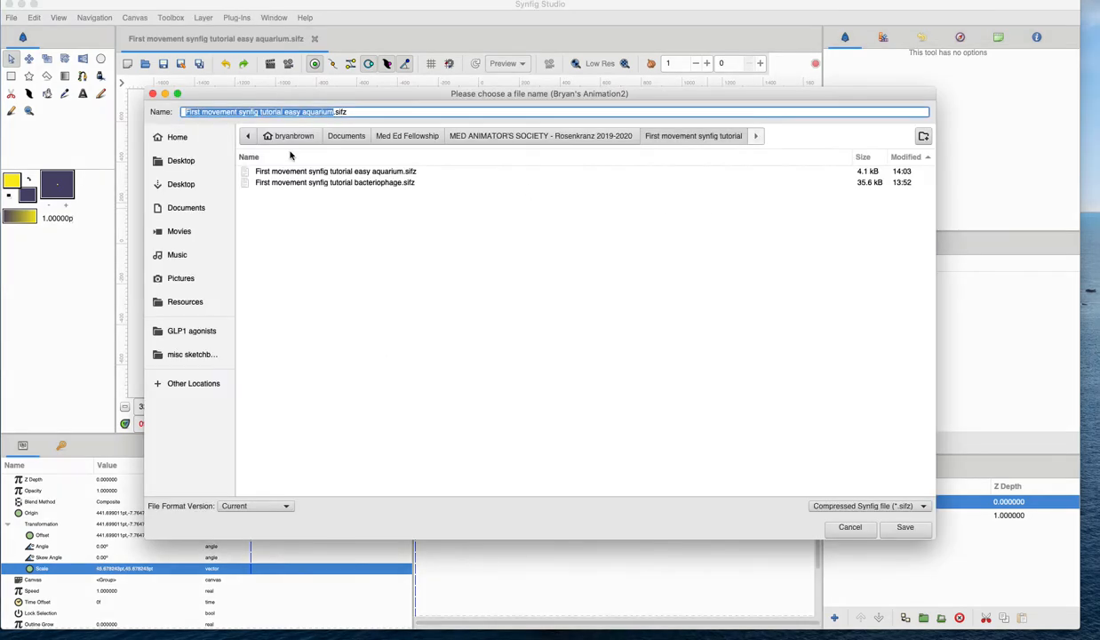
{"action": "key", "text": "Right"}
{"action": "type", "text": "finished"}
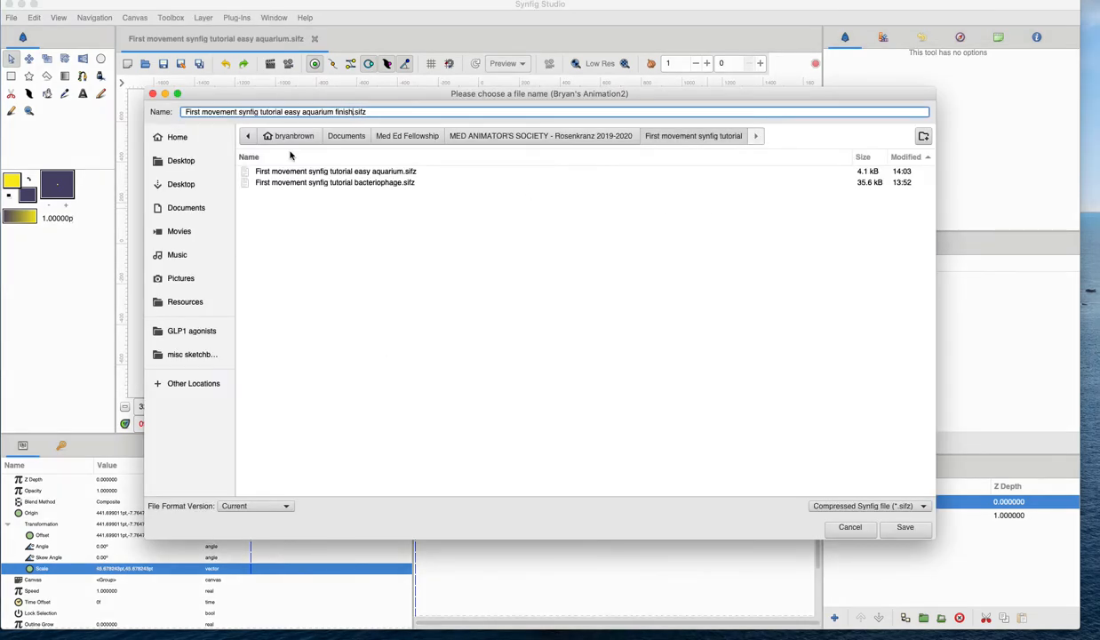
{"action": "left_click", "coordinate": [905, 528]}
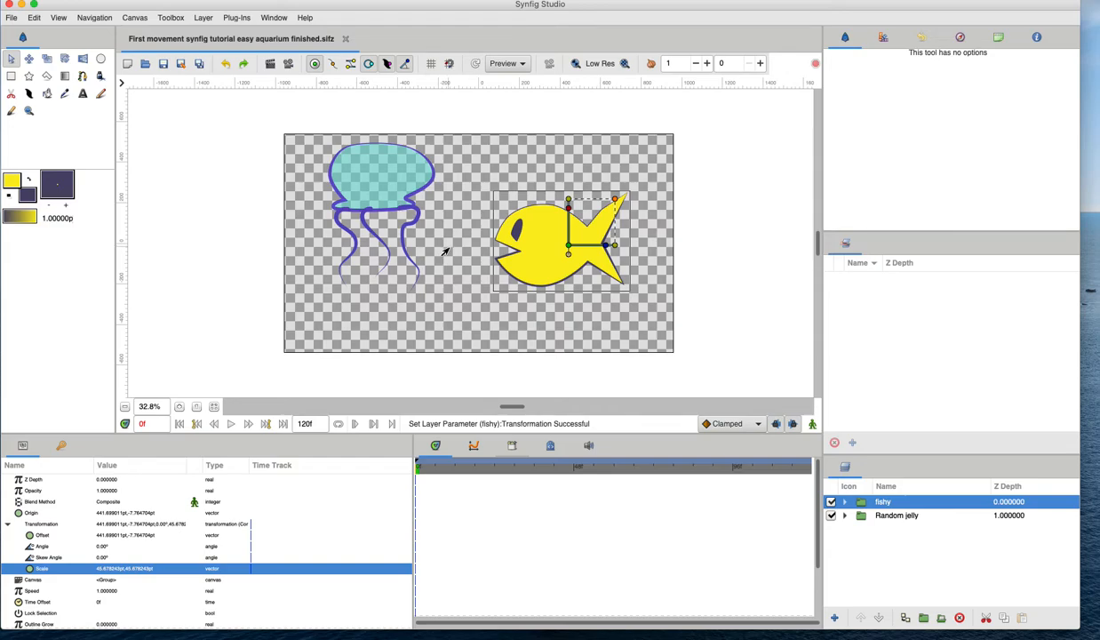
Expand the fishy group to inspect its outline and region layers, then collapse it and reselect the group.
{"action": "left_click", "coordinate": [845, 505]}
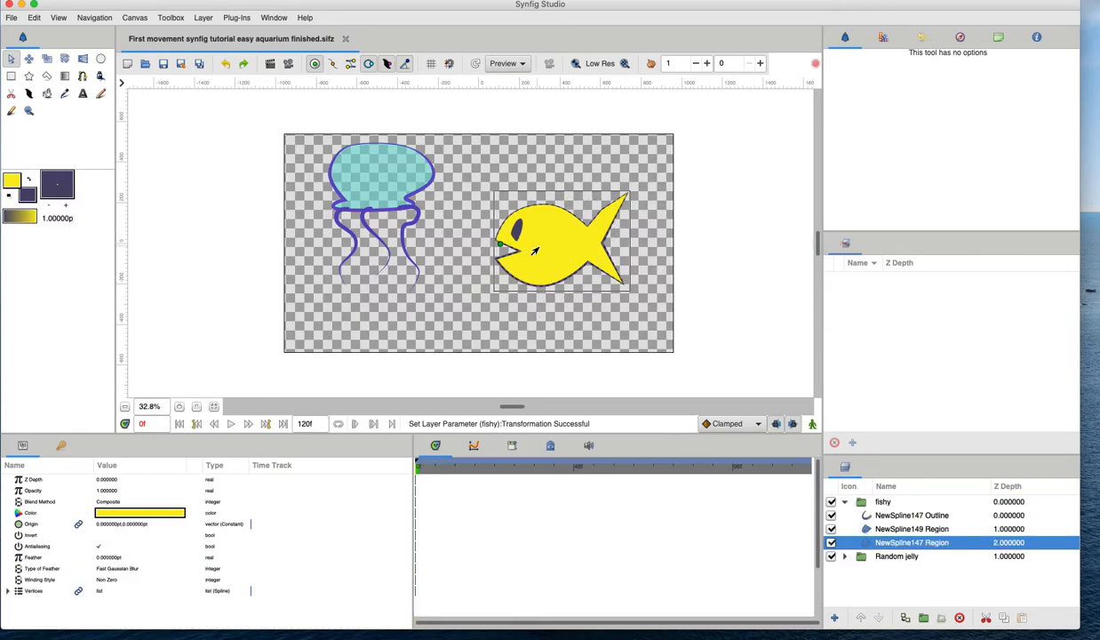
{"action": "left_click", "coordinate": [333, 63]}
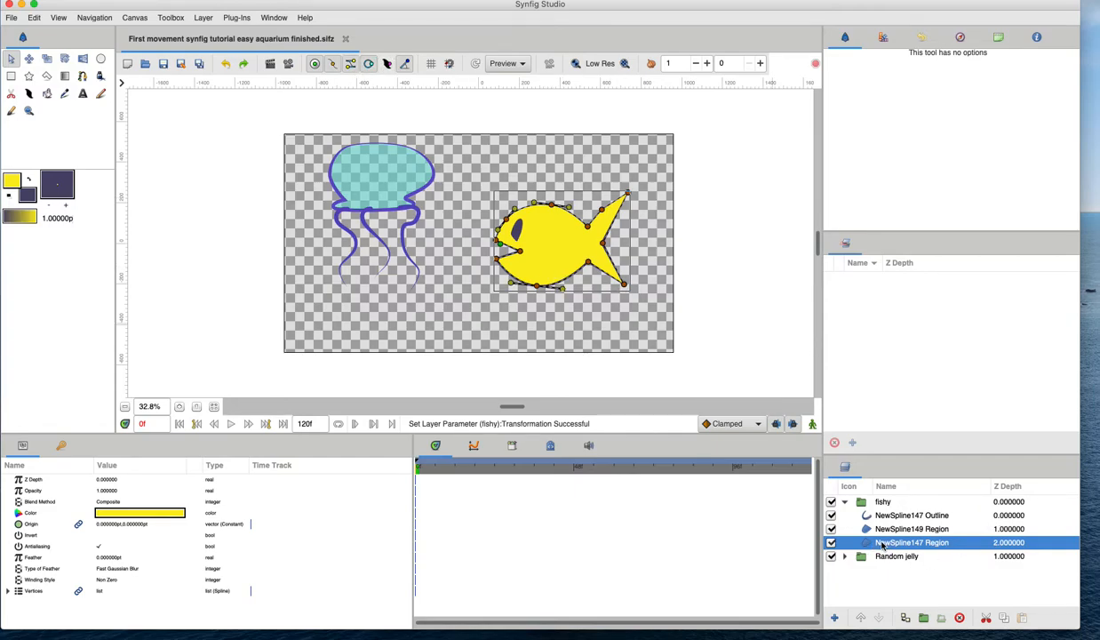
{"action": "left_click", "coordinate": [889, 515]}
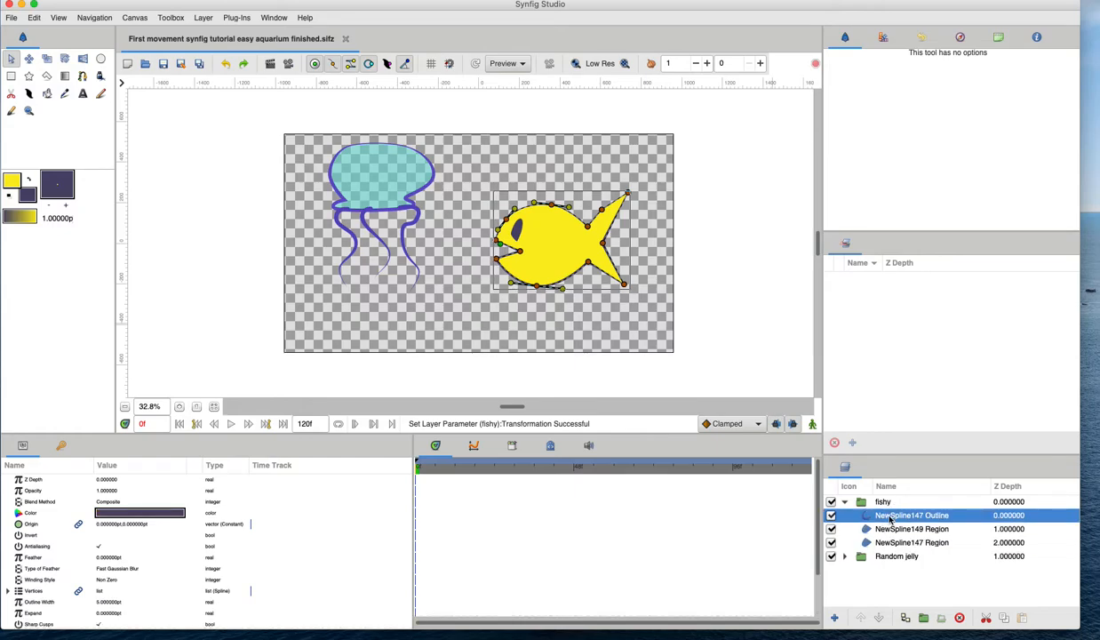
{"action": "left_click", "coordinate": [856, 528]}
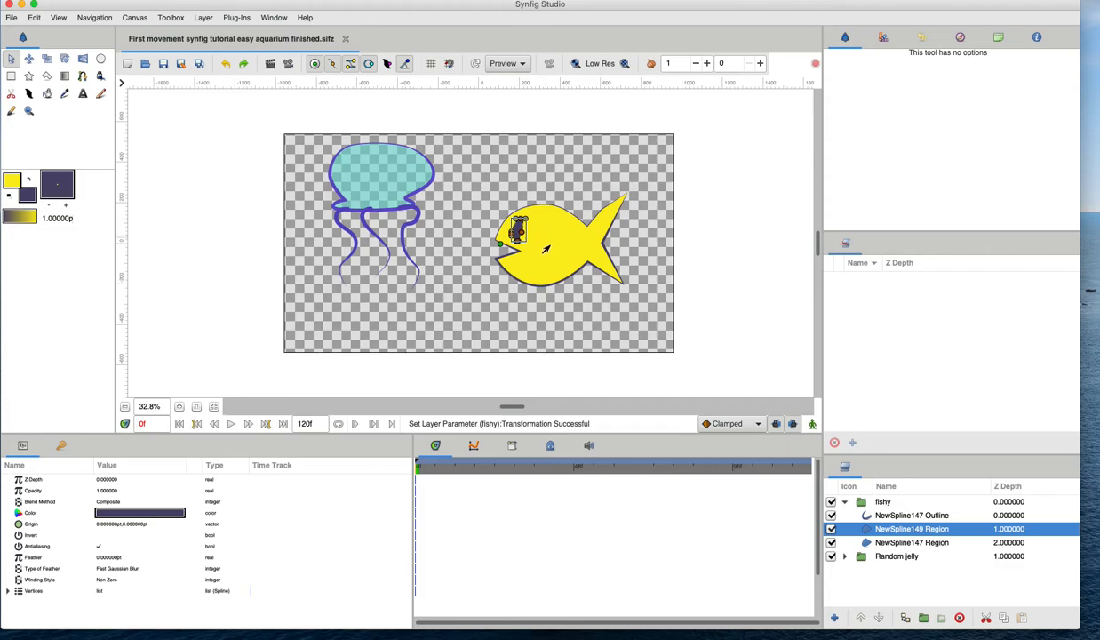
{"action": "left_click", "coordinate": [840, 501]}
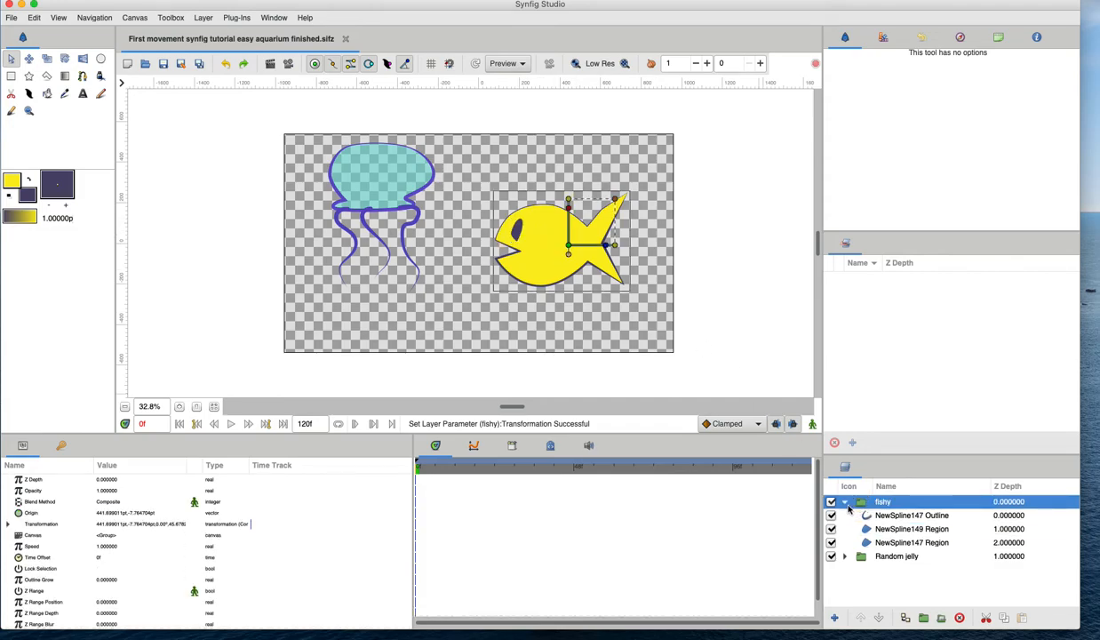
{"action": "left_click", "coordinate": [845, 503]}
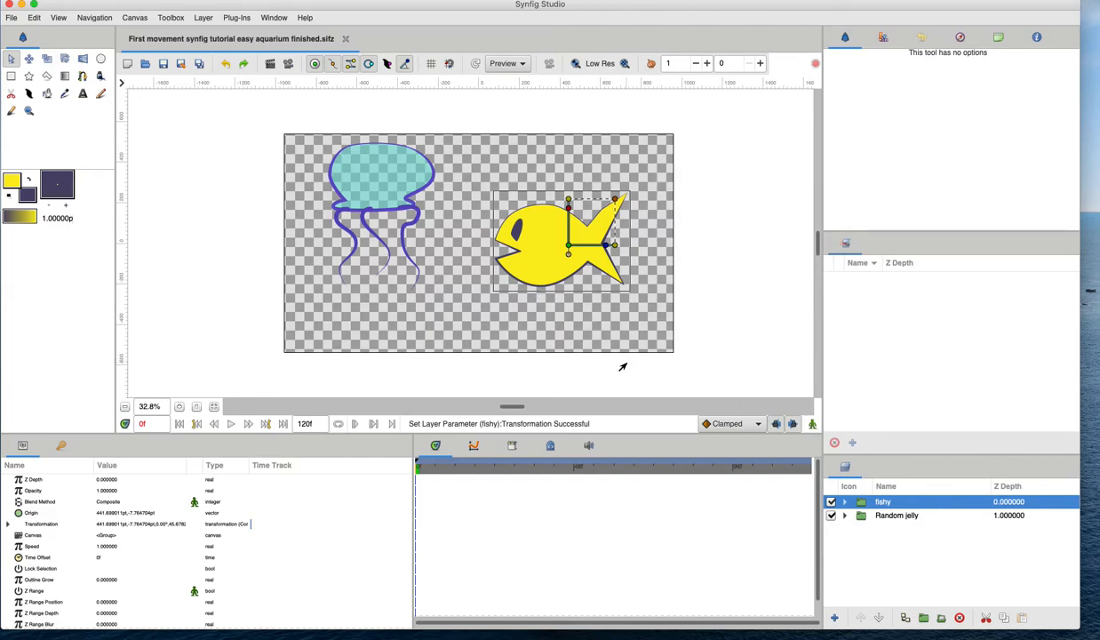
{"action": "left_click", "coordinate": [811, 424]}
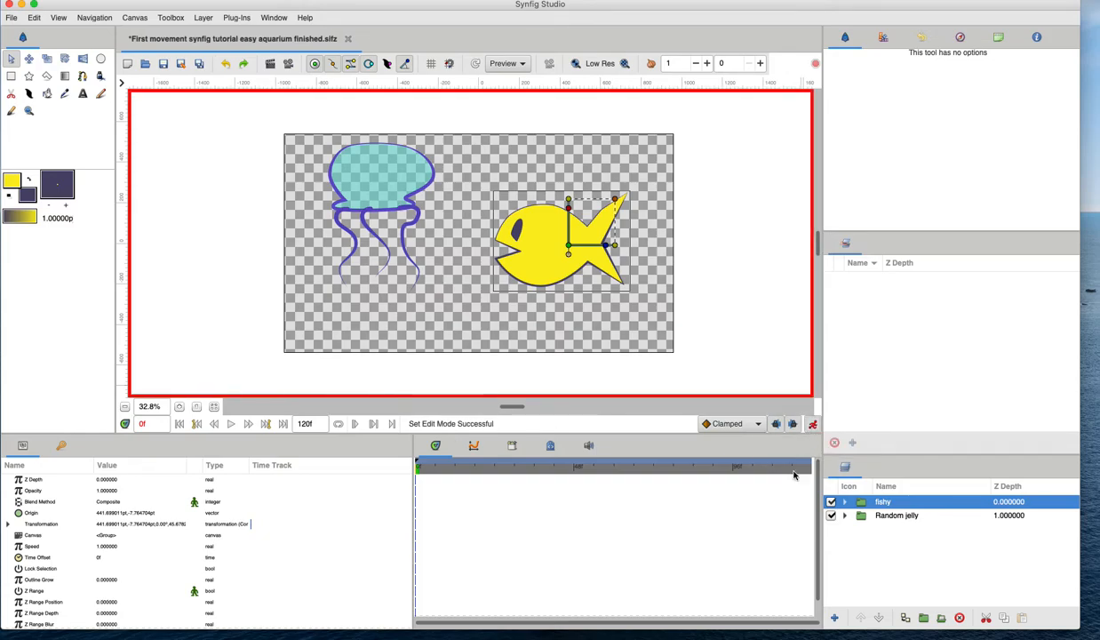
{"action": "left_click", "coordinate": [813, 425]}
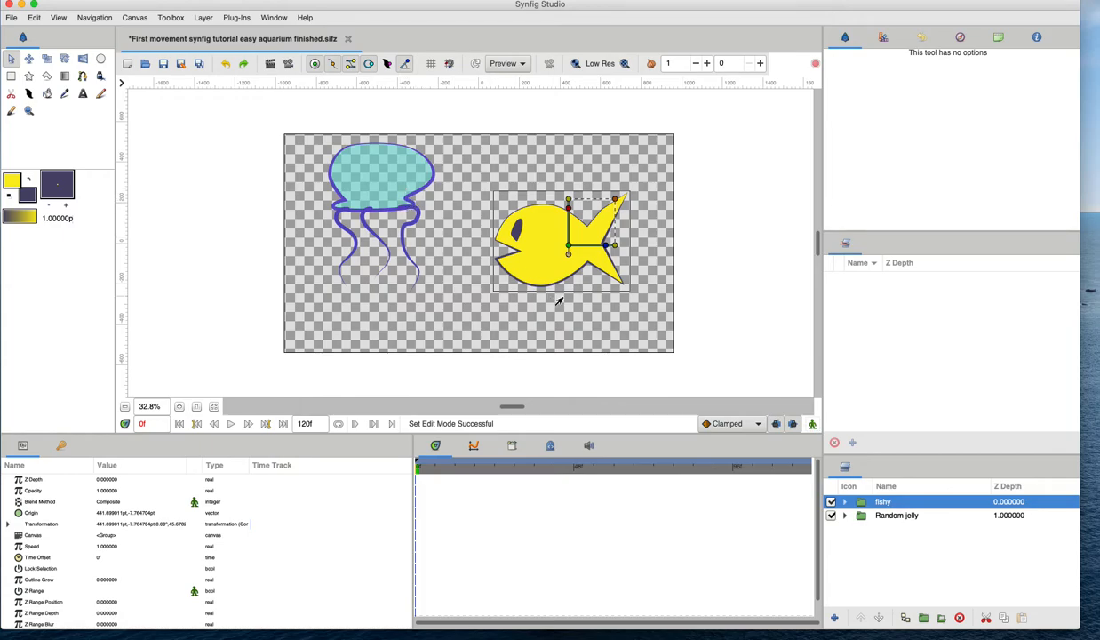
{"action": "left_click", "coordinate": [812, 424]}
{"action": "left_click", "coordinate": [812, 425]}
Open the keyframes panel and give the keyframe at 0f the description start.
{"action": "left_click", "coordinate": [61, 447]}
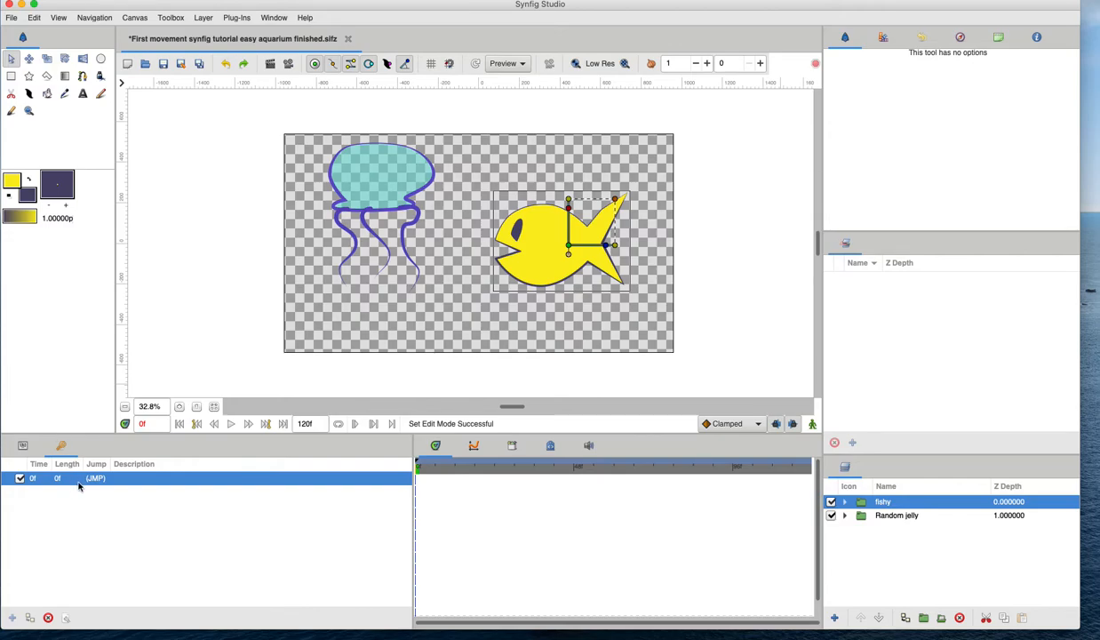
{"action": "left_click", "coordinate": [123, 477]}
{"action": "type", "text": "start"}
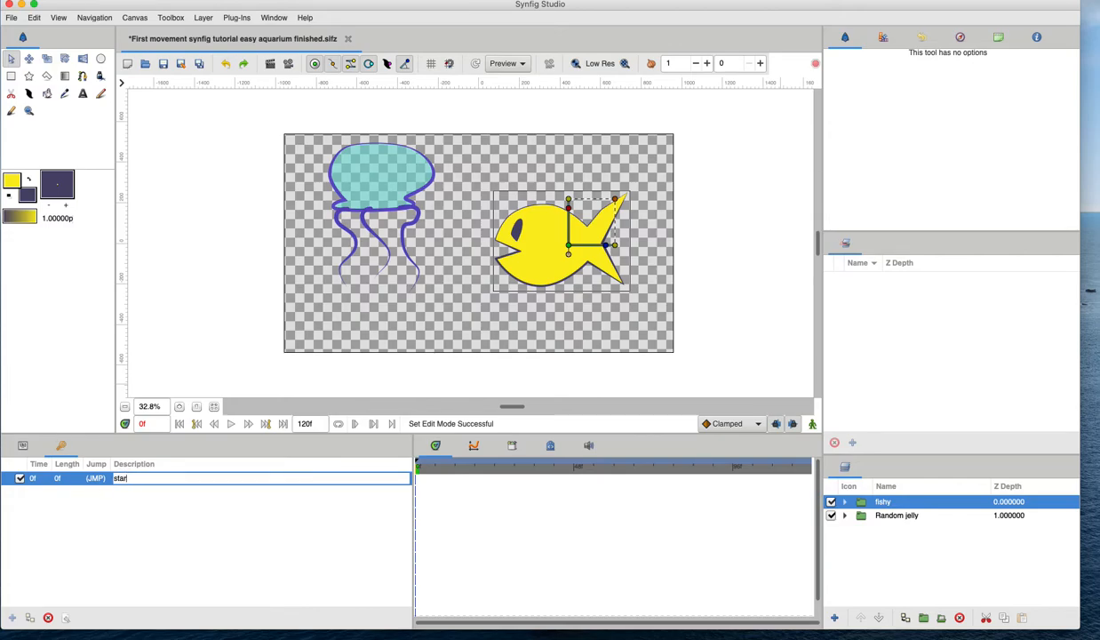
{"action": "key", "text": "Return"}
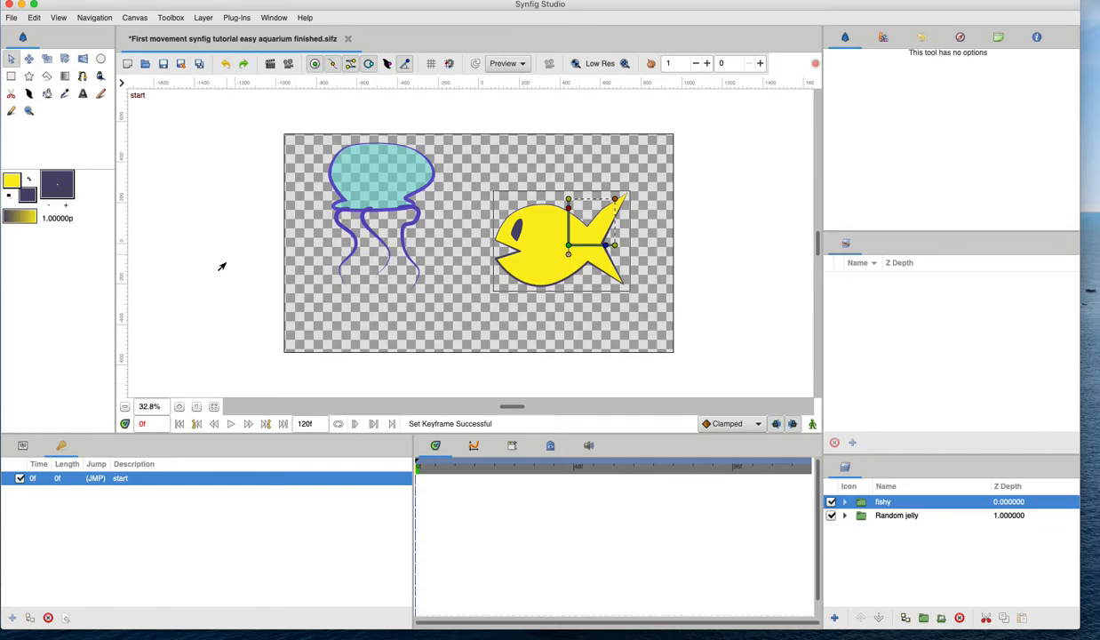
Open the canvas properties and change the frames per second in the Time settings.
{"action": "left_click", "coordinate": [134, 18]}
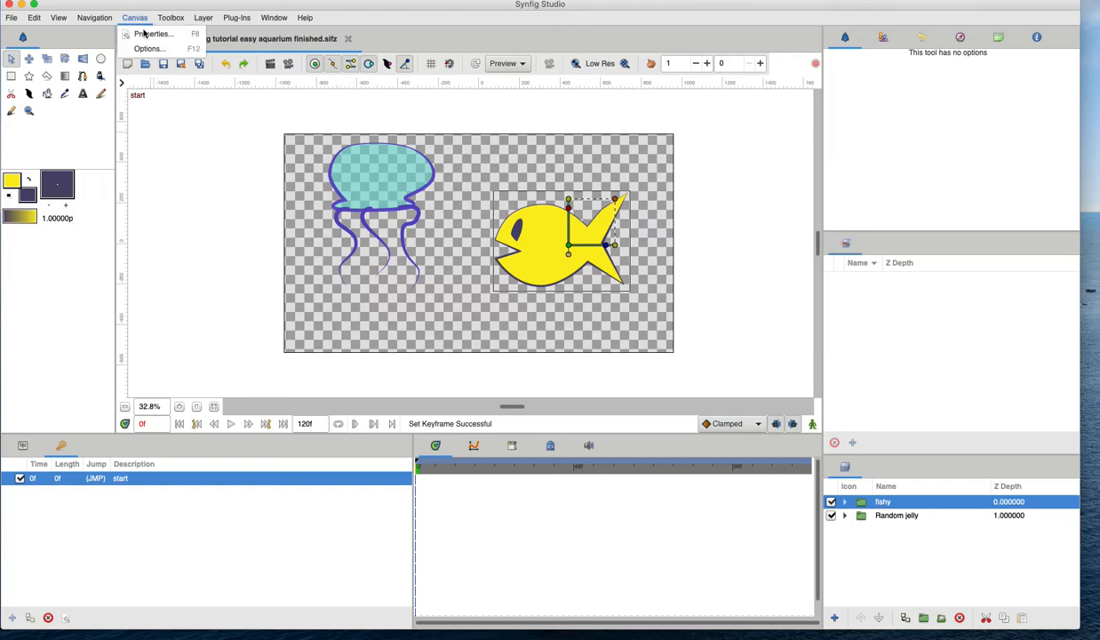
{"action": "left_click", "coordinate": [148, 35]}
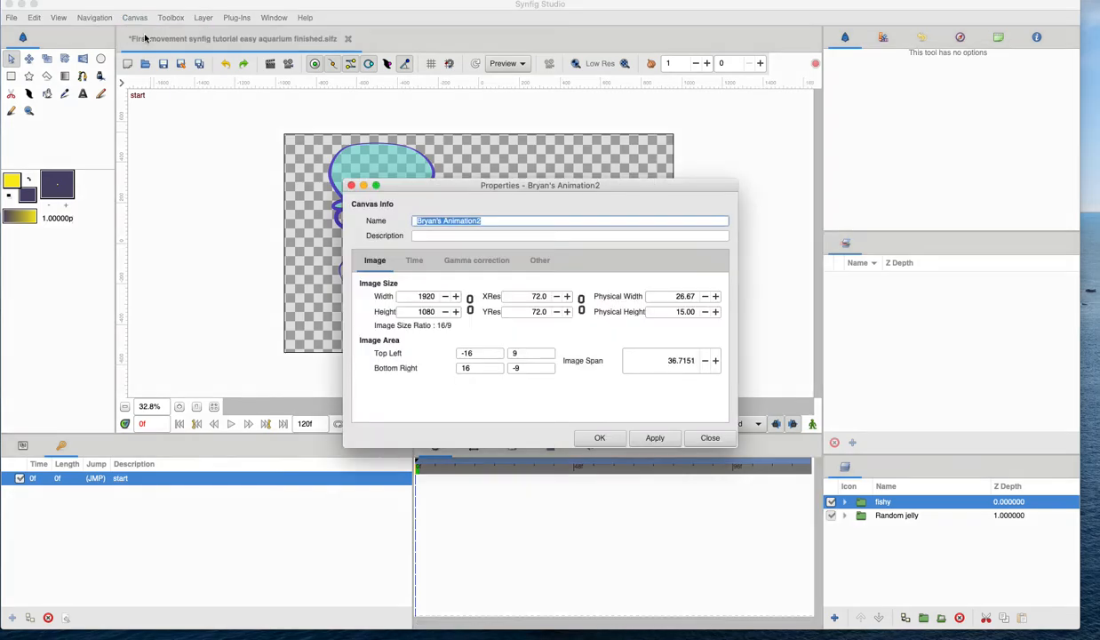
{"action": "left_click", "coordinate": [410, 264]}
{"action": "left_click", "coordinate": [375, 261]}
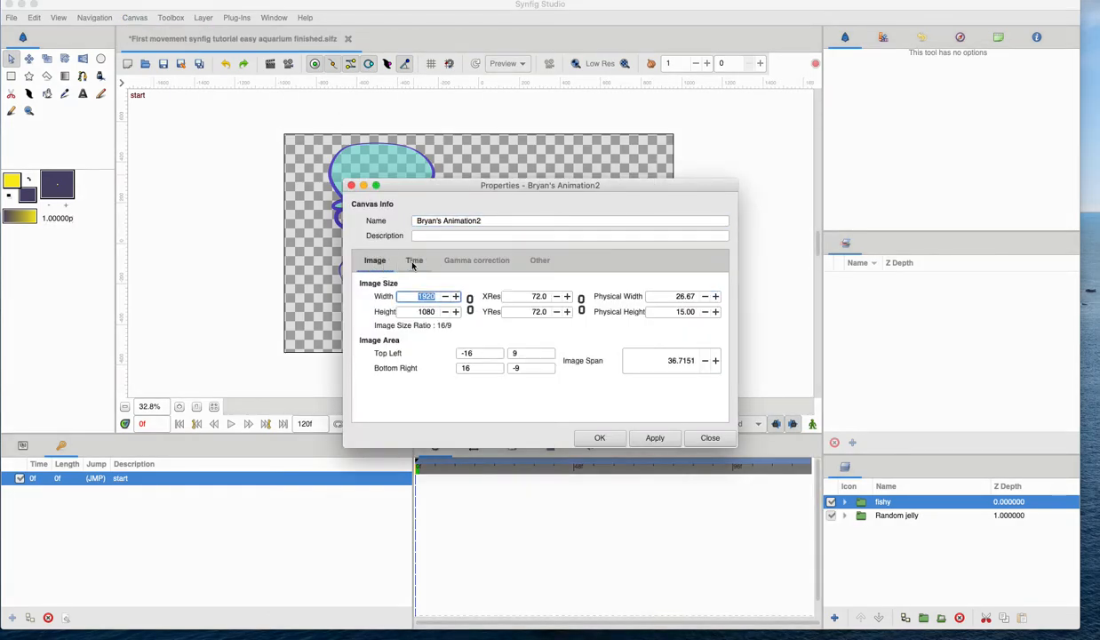
{"action": "left_click", "coordinate": [414, 261]}
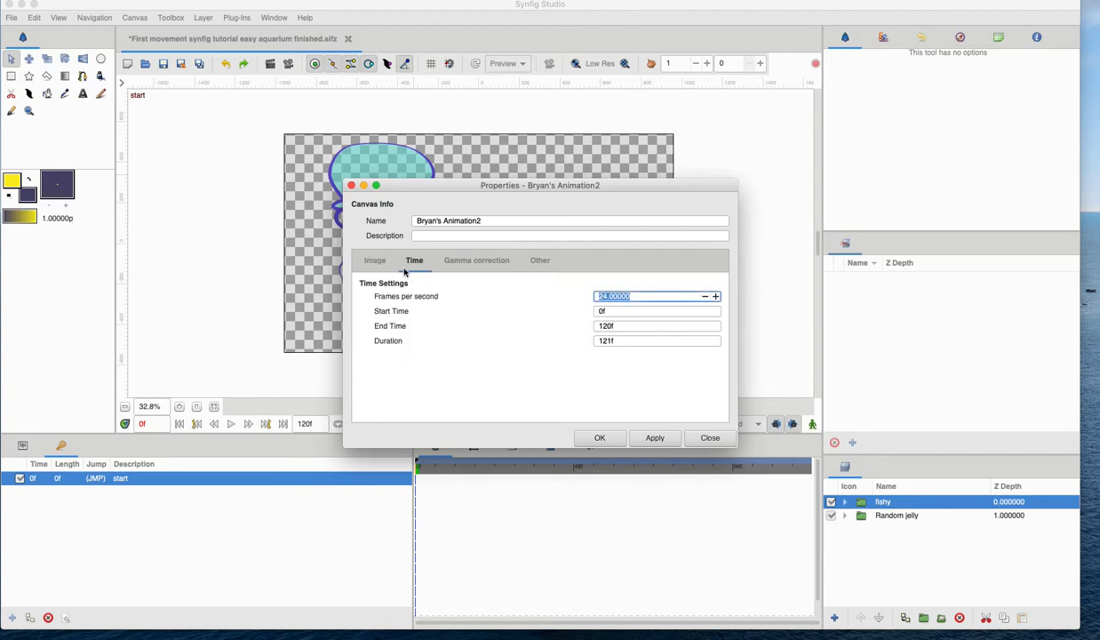
{"action": "type", "text": "12"}
{"action": "key", "text": "Return"}
{"action": "left_click", "coordinate": [600, 437]}
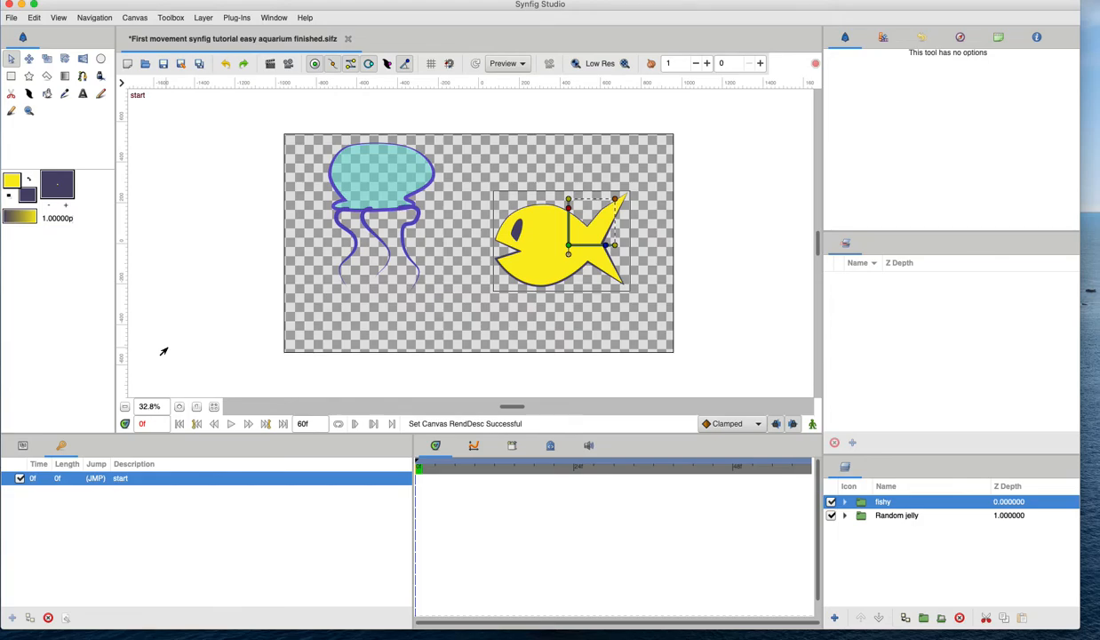
{"action": "left_click", "coordinate": [140, 421]}
{"action": "type", "text": "60f"}
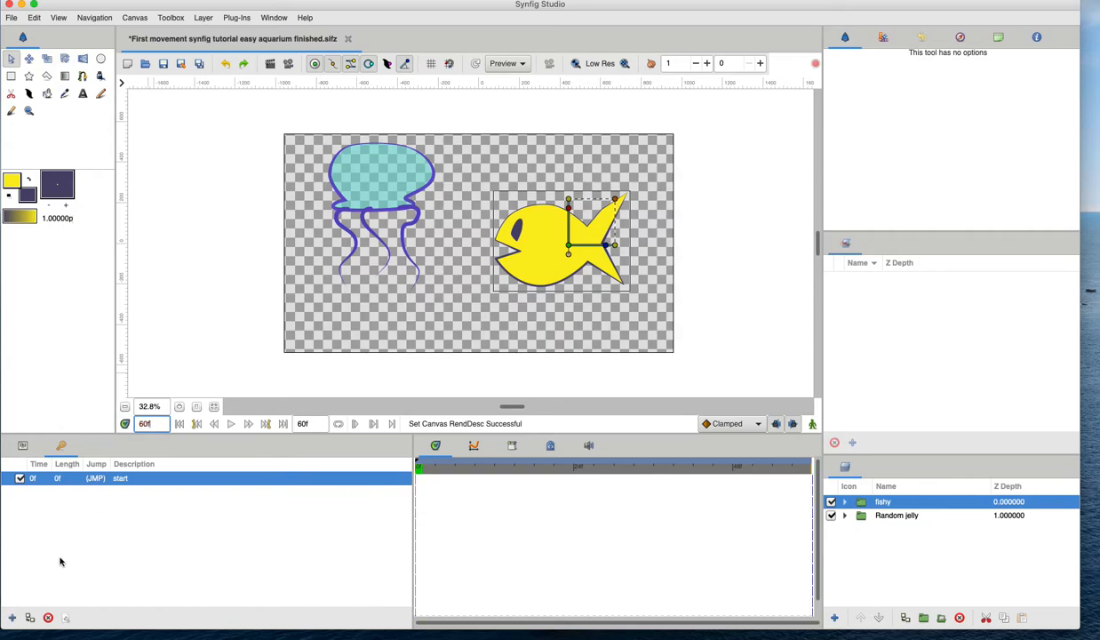
{"action": "left_click", "coordinate": [14, 617]}
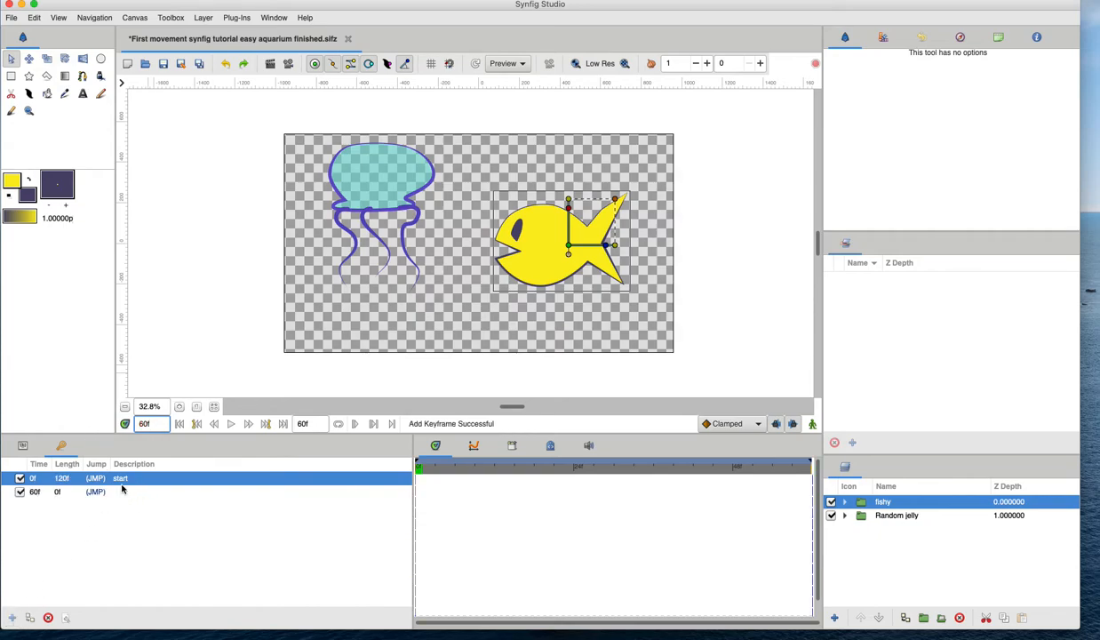
{"action": "left_click_drag", "start_coordinate": [158, 424], "coordinate": [133, 423]}
{"action": "key", "text": "super+z"}
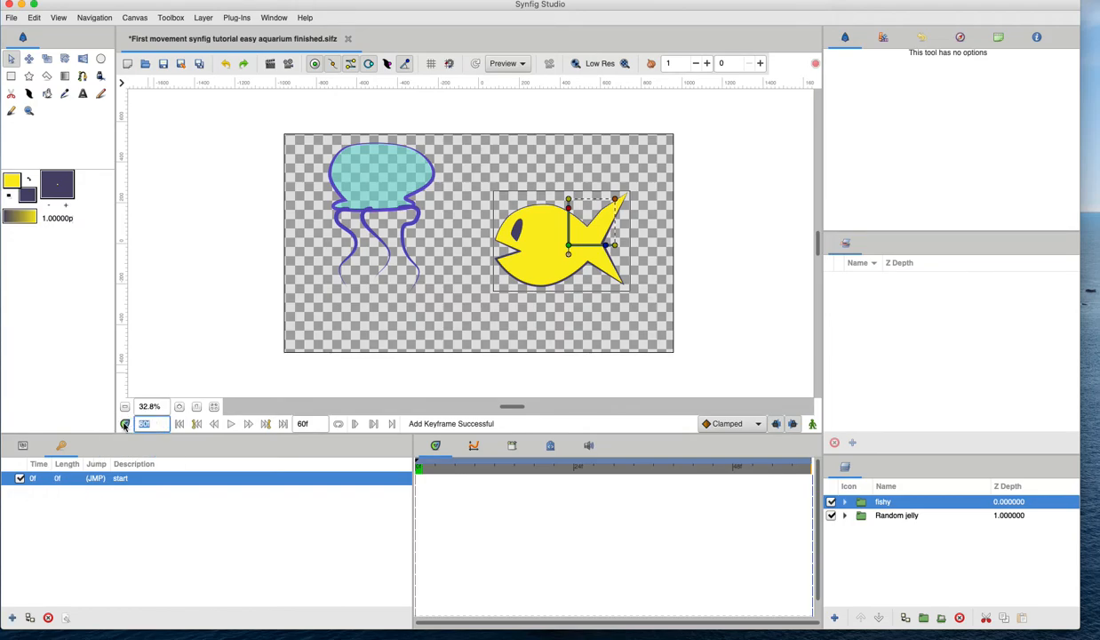
Go to frame 60 and add a keyframe there.
{"action": "type", "text": "60"}
{"action": "key", "text": "Return"}
{"action": "left_click", "coordinate": [252, 424]}
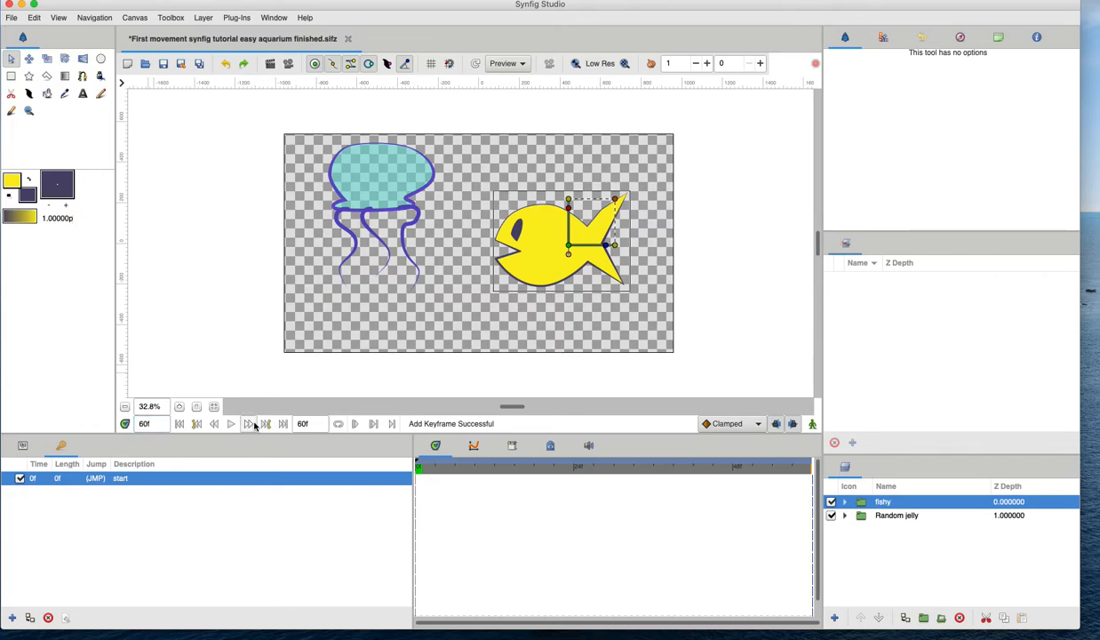
{"action": "left_click", "coordinate": [215, 427]}
{"action": "left_click", "coordinate": [215, 426]}
{"action": "left_click", "coordinate": [215, 428]}
{"action": "left_click", "coordinate": [248, 426]}
{"action": "left_click", "coordinate": [249, 427]}
{"action": "left_click", "coordinate": [248, 426]}
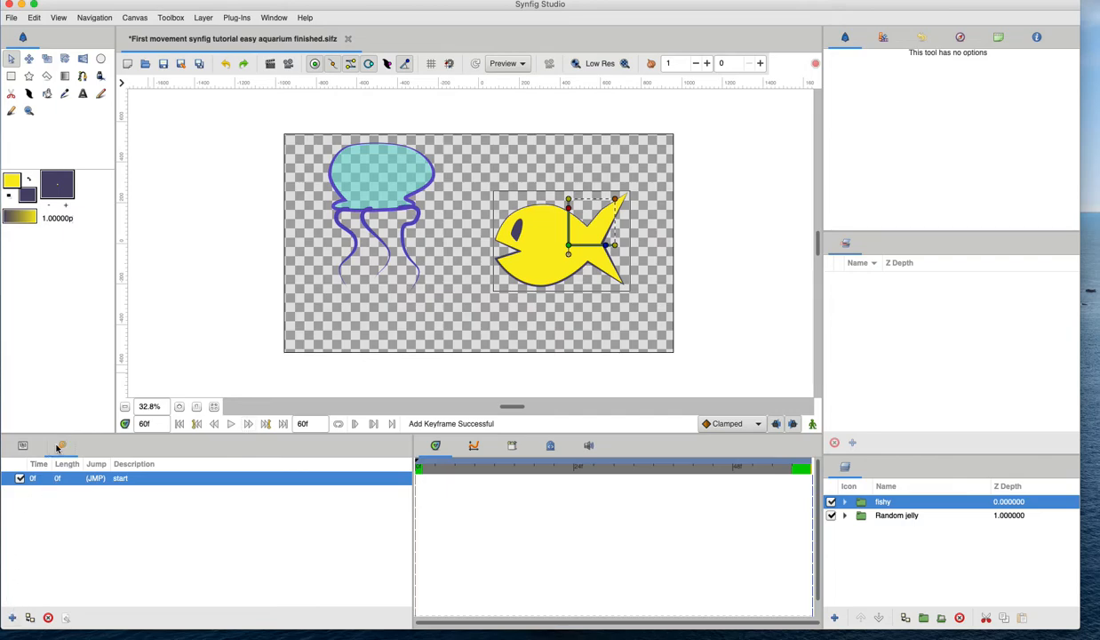
{"action": "left_click", "coordinate": [12, 619]}
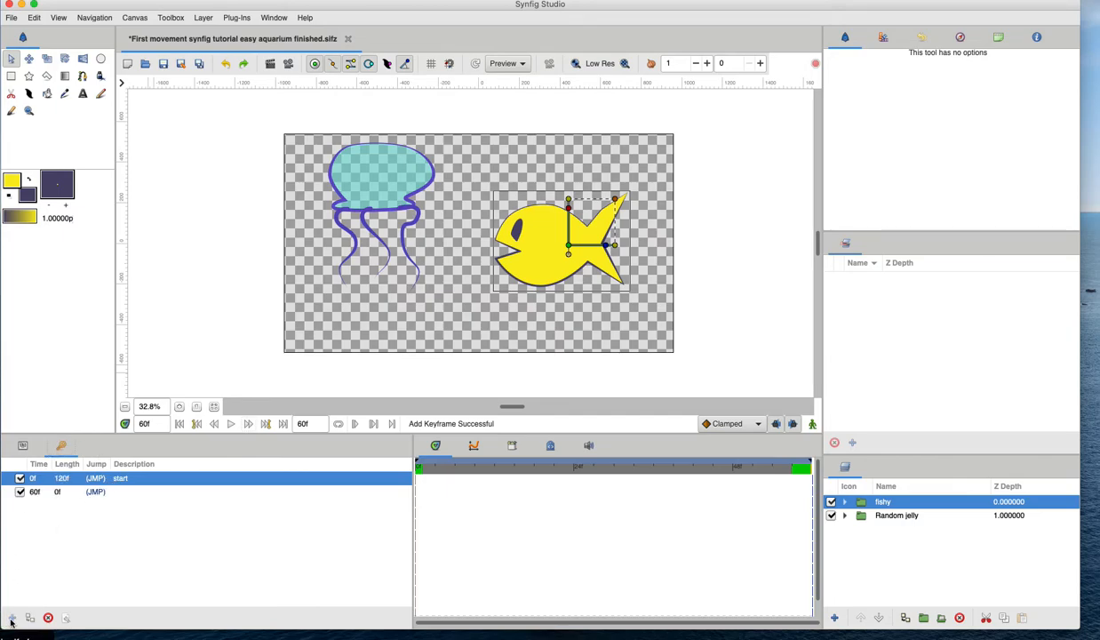
Give the 60f keyframe the description end and save the file.
{"action": "left_click", "coordinate": [129, 491]}
{"action": "left_click", "coordinate": [128, 492]}
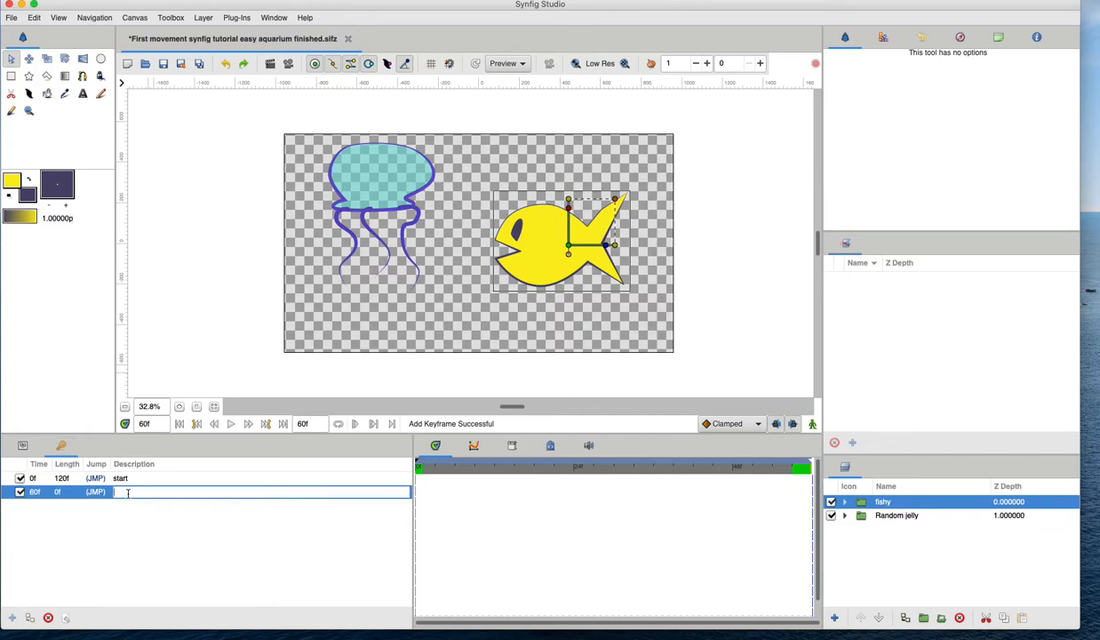
{"action": "key", "text": "Return"}
{"action": "key", "text": "super+s"}
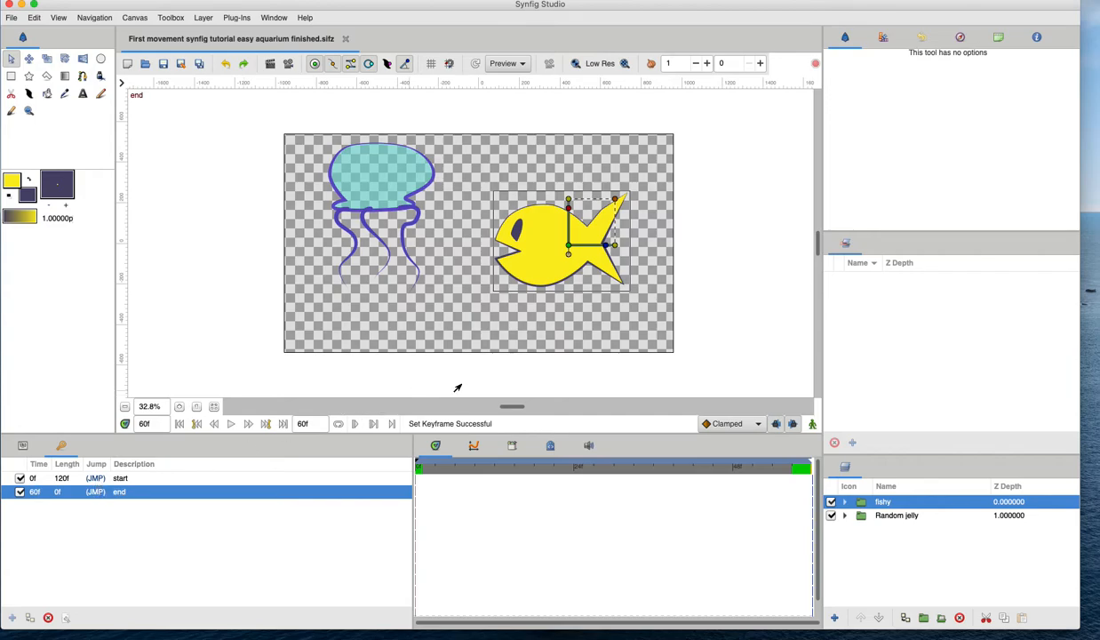
Scrub the timeline and jump between the start and end keyframes.
{"action": "left_click_drag", "start_coordinate": [488, 469], "coordinate": [714, 473]}
{"action": "left_click_drag", "start_coordinate": [641, 469], "coordinate": [421, 466]}
{"action": "left_click_drag", "start_coordinate": [583, 473], "coordinate": [495, 485]}
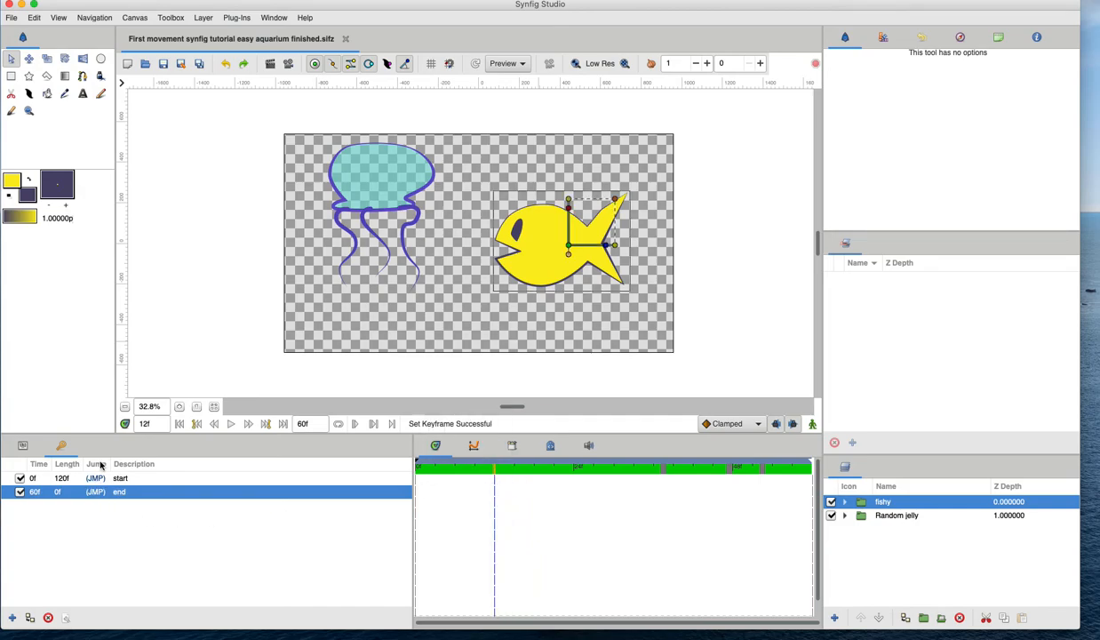
{"action": "left_click", "coordinate": [99, 491]}
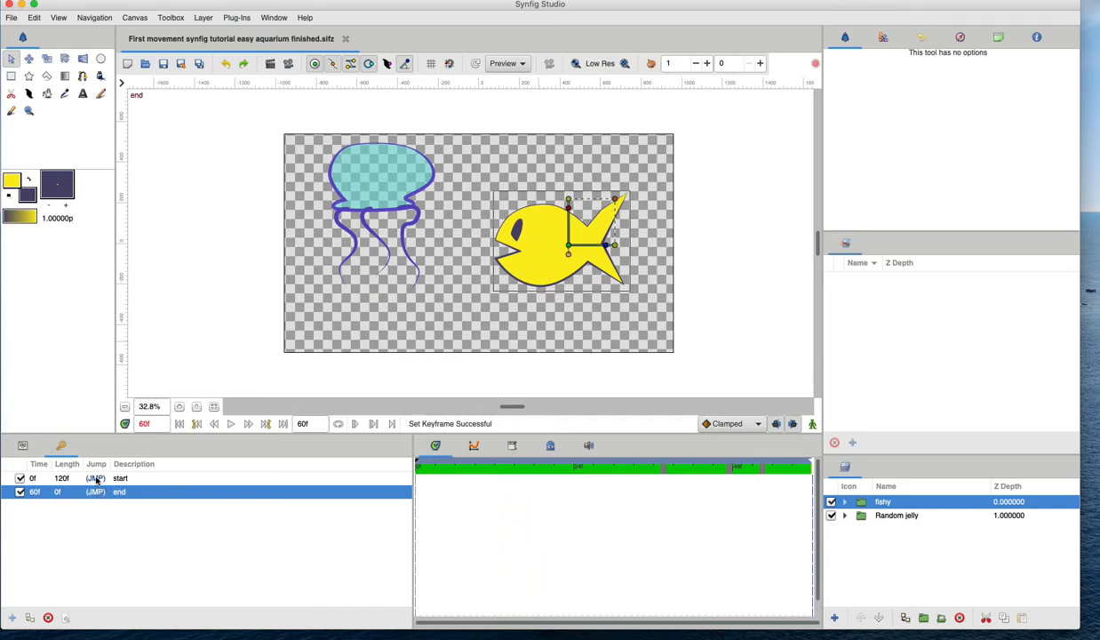
{"action": "left_click", "coordinate": [92, 480]}
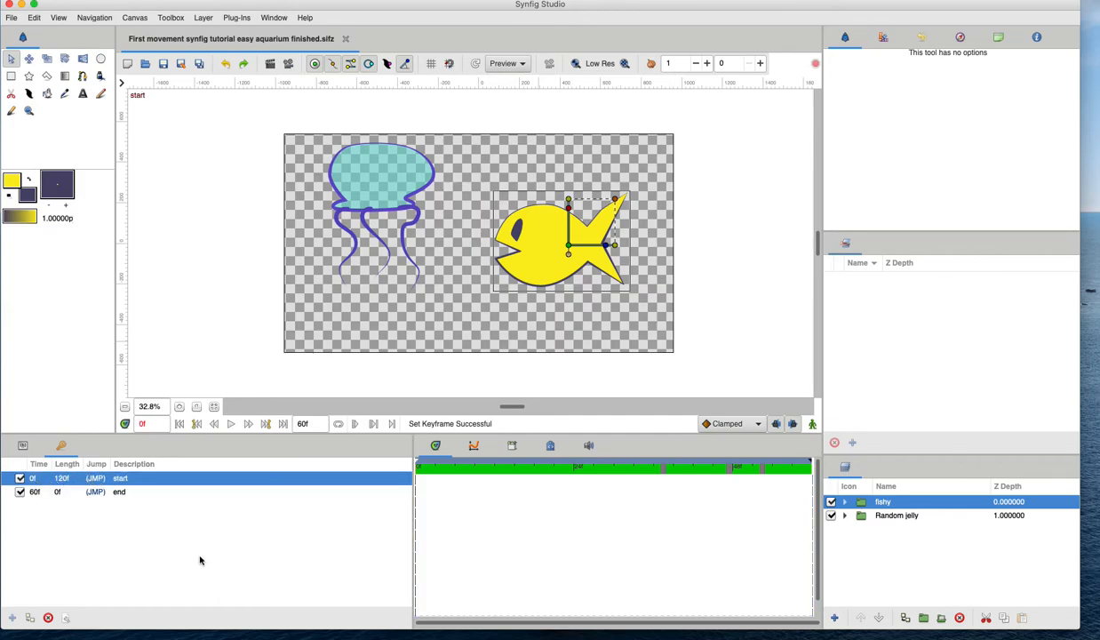
Jump back and forth between the start and end keyframes from the keyframe list.
{"action": "left_click", "coordinate": [37, 492]}
{"action": "left_click", "coordinate": [36, 480]}
{"action": "left_click", "coordinate": [41, 494]}
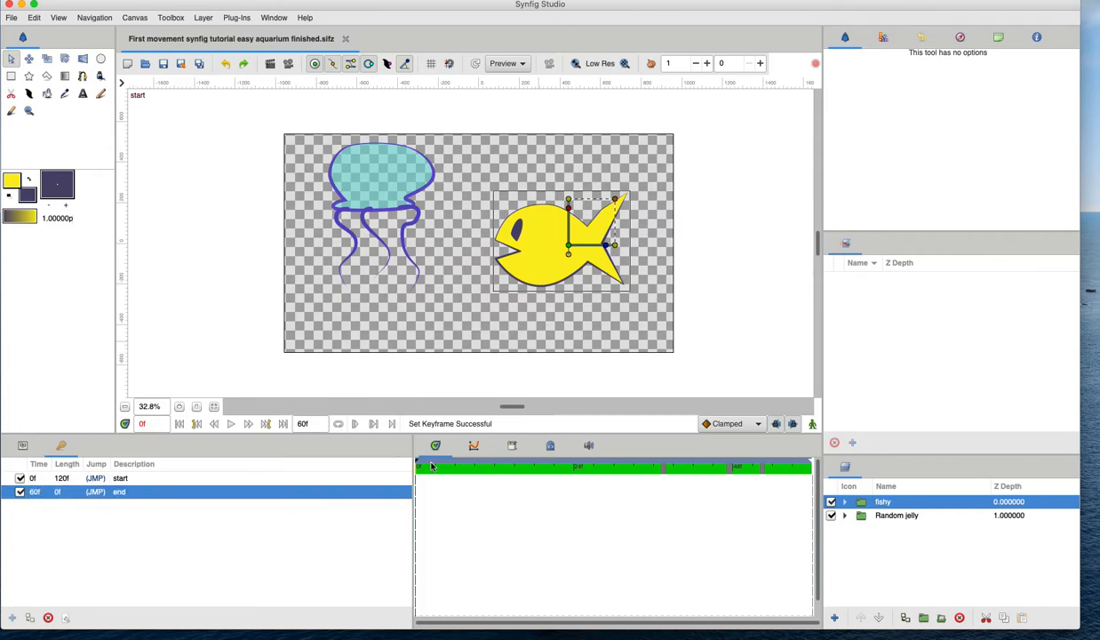
{"action": "left_click", "coordinate": [103, 480]}
{"action": "left_click", "coordinate": [101, 494]}
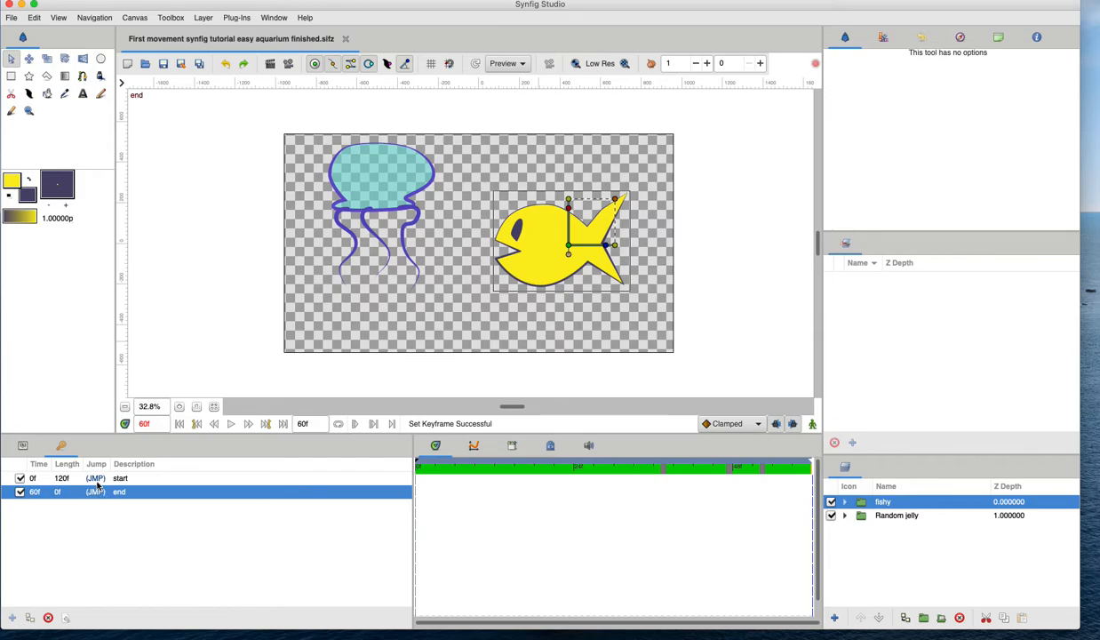
{"action": "left_click", "coordinate": [96, 480]}
{"action": "left_click", "coordinate": [97, 493]}
{"action": "left_click", "coordinate": [95, 478]}
{"action": "left_click", "coordinate": [96, 492]}
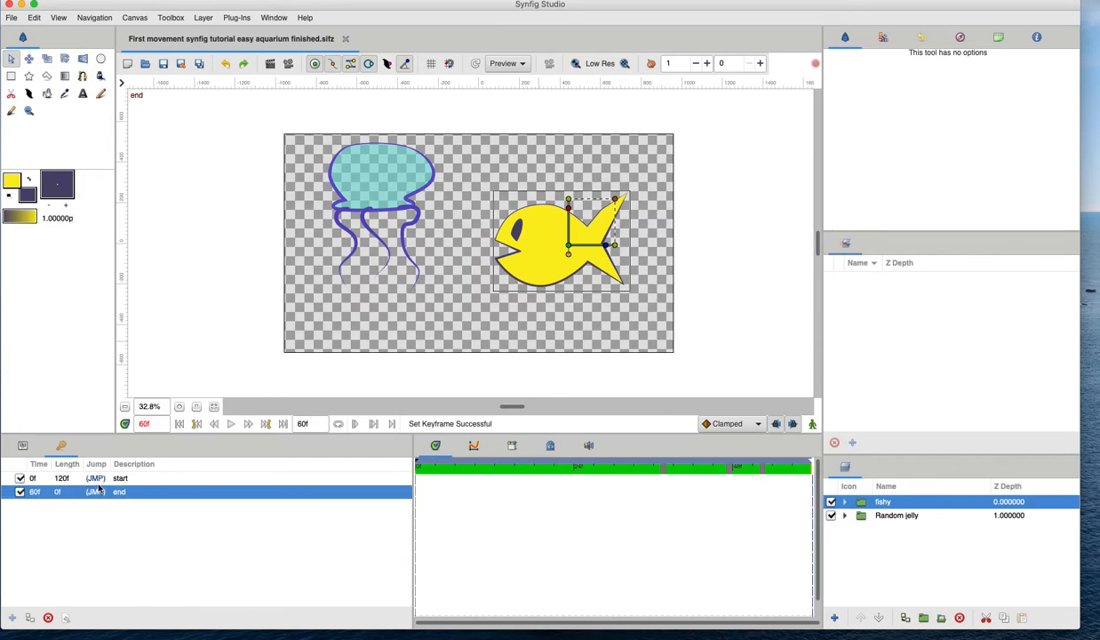
Step backward frame by frame from the end, then jump between the animation's first and last frames.
{"action": "left_click", "coordinate": [248, 425]}
{"action": "left_click", "coordinate": [213, 423]}
{"action": "left_click", "coordinate": [213, 425]}
{"action": "left_click", "coordinate": [213, 425]}
{"action": "left_click", "coordinate": [213, 425]}
{"action": "left_click", "coordinate": [213, 425]}
{"action": "left_click", "coordinate": [214, 425]}
{"action": "left_click", "coordinate": [213, 425]}
{"action": "left_click", "coordinate": [213, 425]}
{"action": "left_click", "coordinate": [213, 424]}
{"action": "left_click", "coordinate": [213, 425]}
{"action": "left_click", "coordinate": [214, 424]}
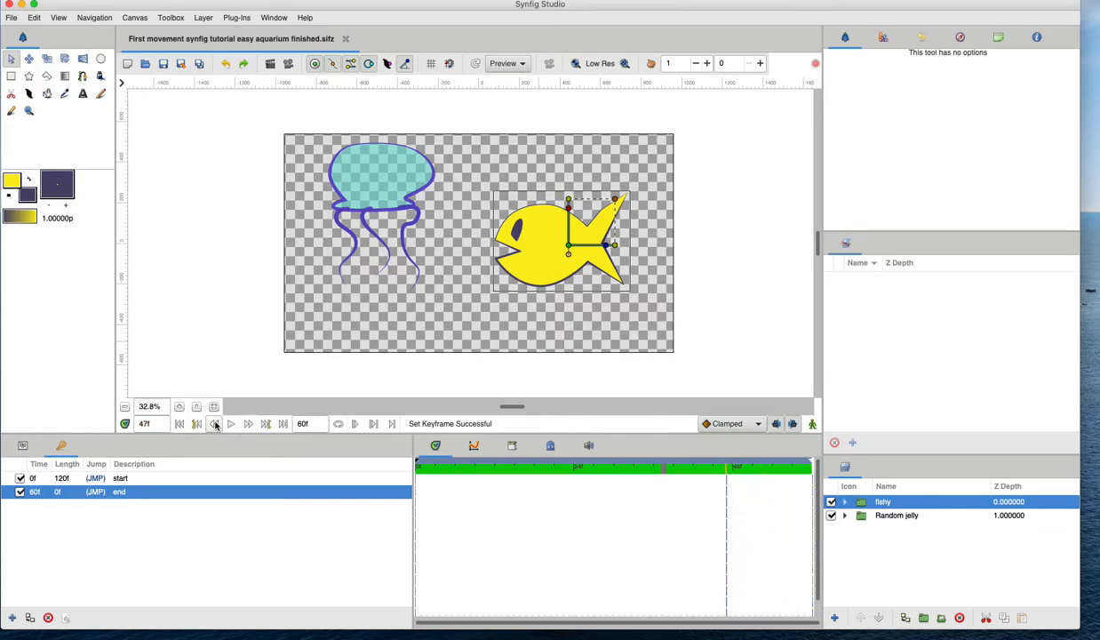
{"action": "left_click", "coordinate": [266, 424]}
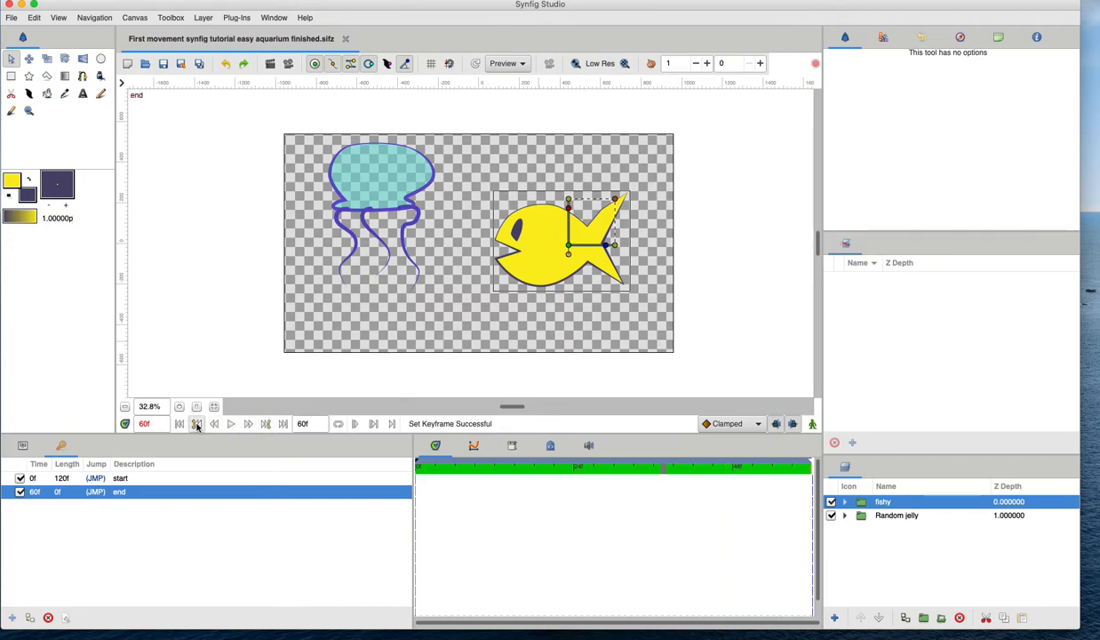
{"action": "left_click", "coordinate": [197, 424]}
{"action": "left_click", "coordinate": [265, 425]}
{"action": "left_click", "coordinate": [196, 425]}
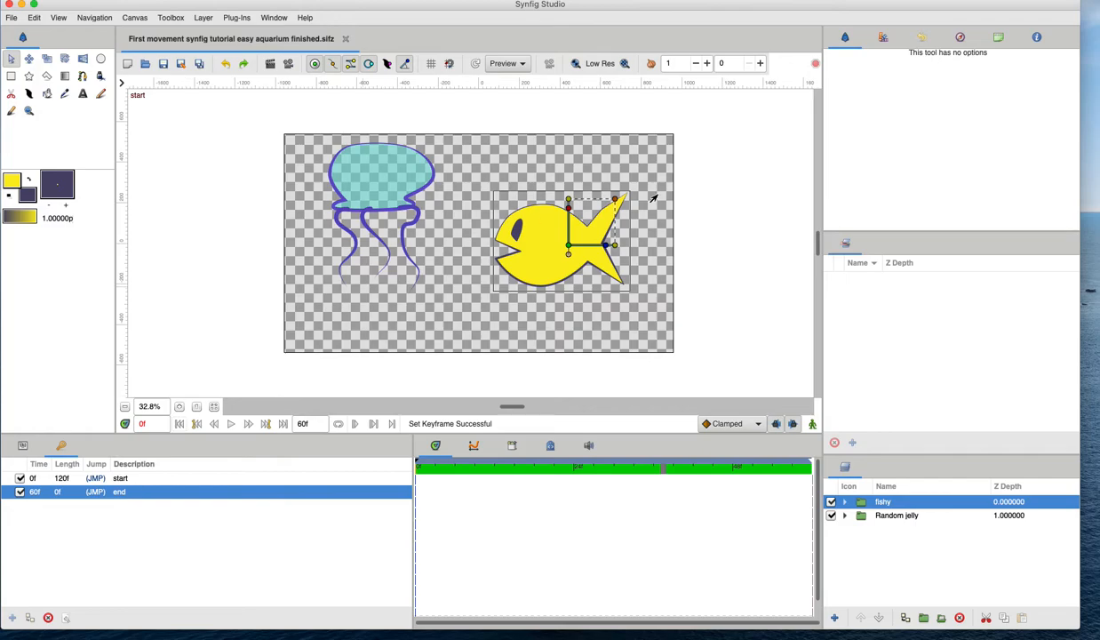
{"action": "left_click", "coordinate": [96, 478]}
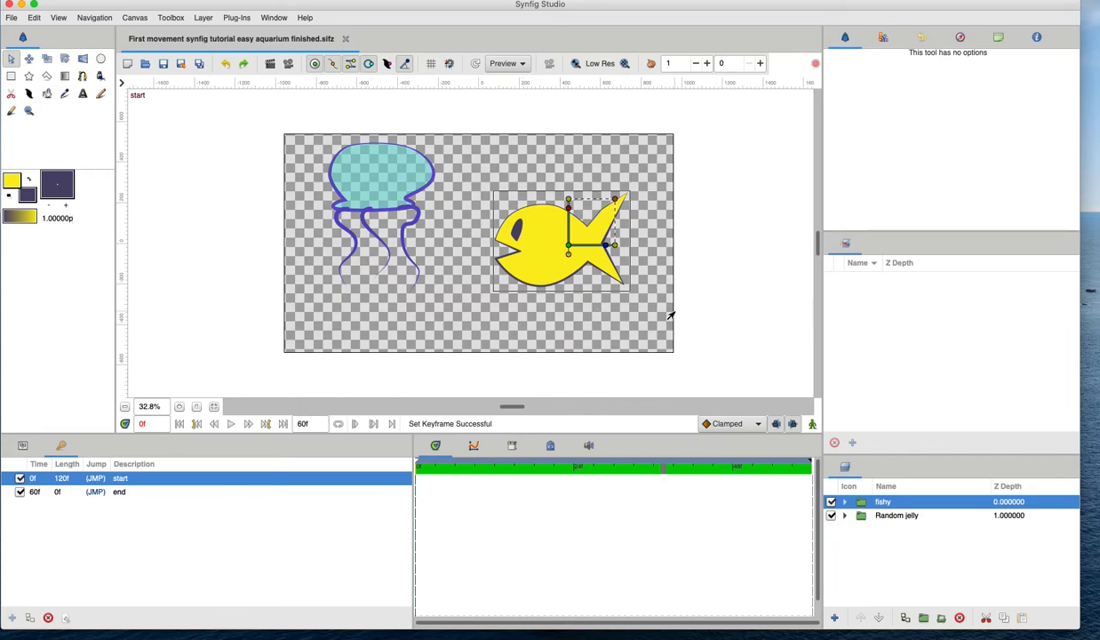
Turn on animation mode, select the fishy group, and at frame 0 move it right, just outside the canvas.
{"action": "left_click", "coordinate": [812, 425]}
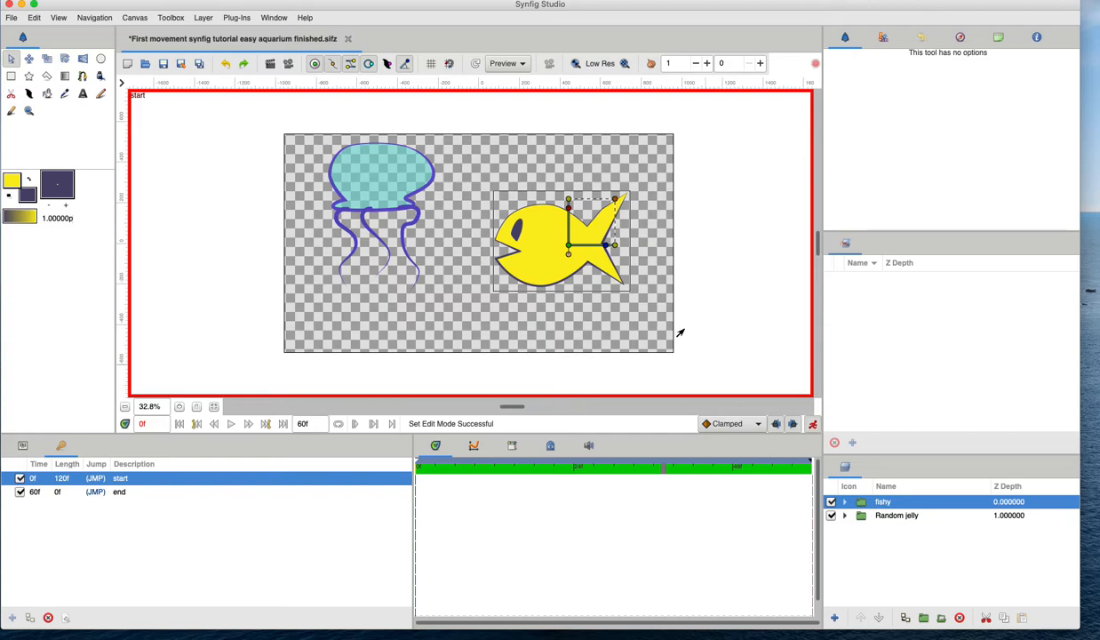
{"action": "left_click", "coordinate": [858, 515]}
{"action": "left_click", "coordinate": [864, 504]}
{"action": "left_click_drag", "start_coordinate": [567, 248], "coordinate": [748, 249]}
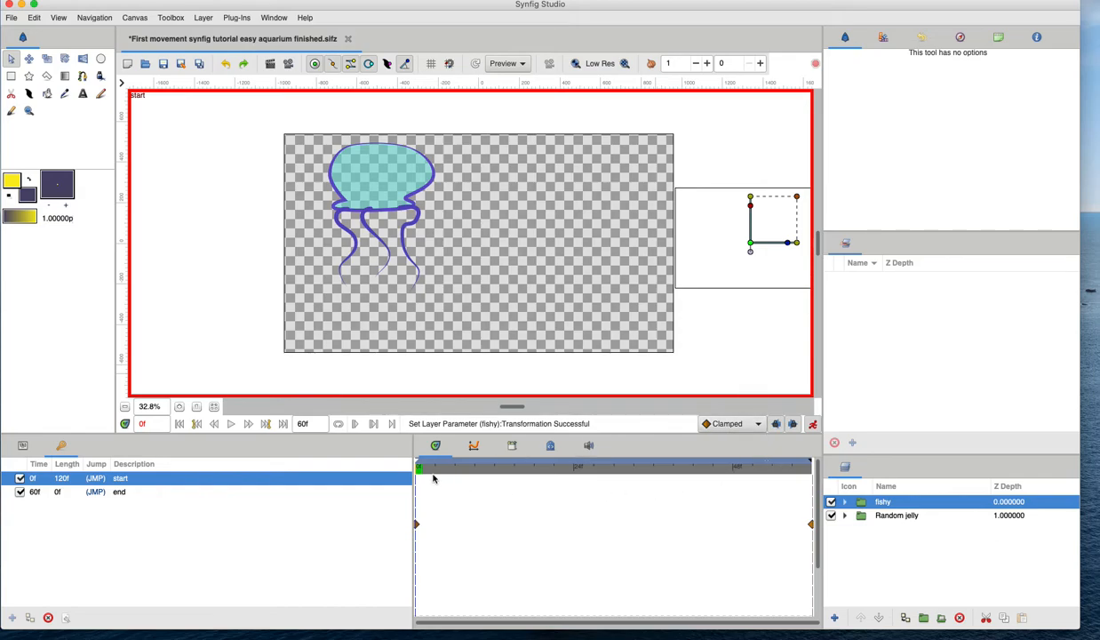
Scrub the timeline to preview the fish's movement.
{"action": "left_click_drag", "start_coordinate": [436, 474], "coordinate": [322, 508]}
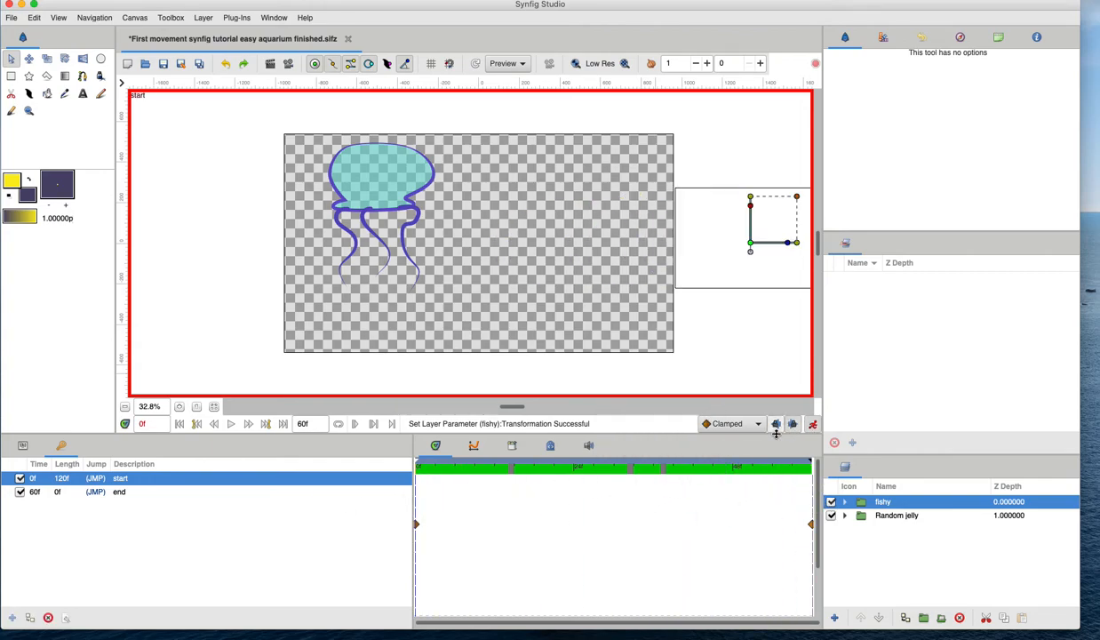
{"action": "left_click", "coordinate": [734, 471]}
{"action": "left_click_drag", "start_coordinate": [725, 472], "coordinate": [661, 474]}
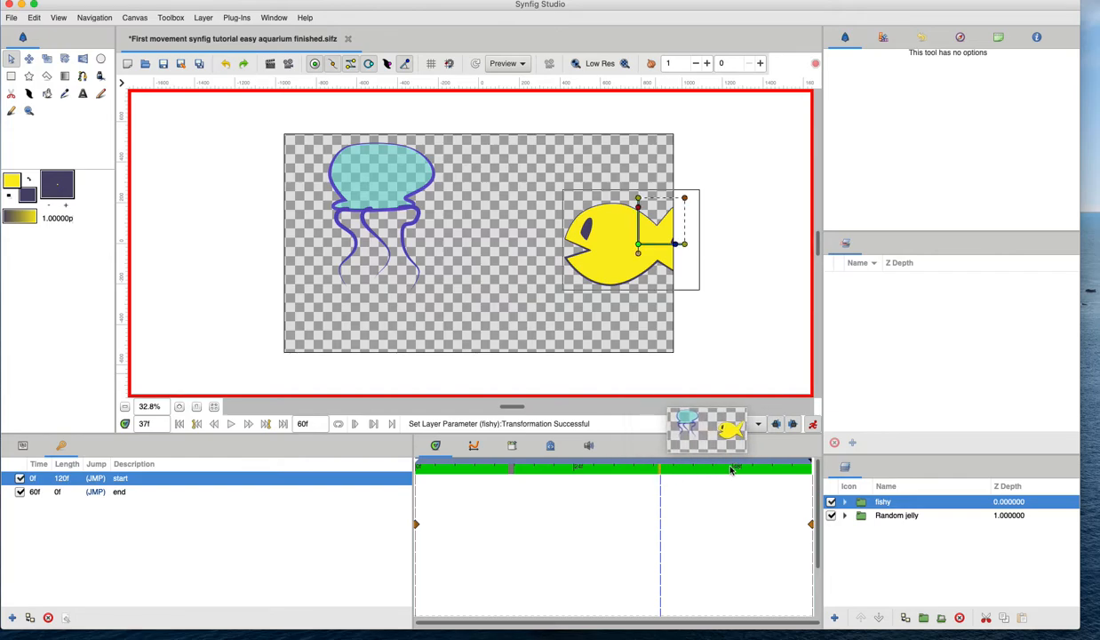
{"action": "left_click_drag", "start_coordinate": [501, 466], "coordinate": [393, 458]}
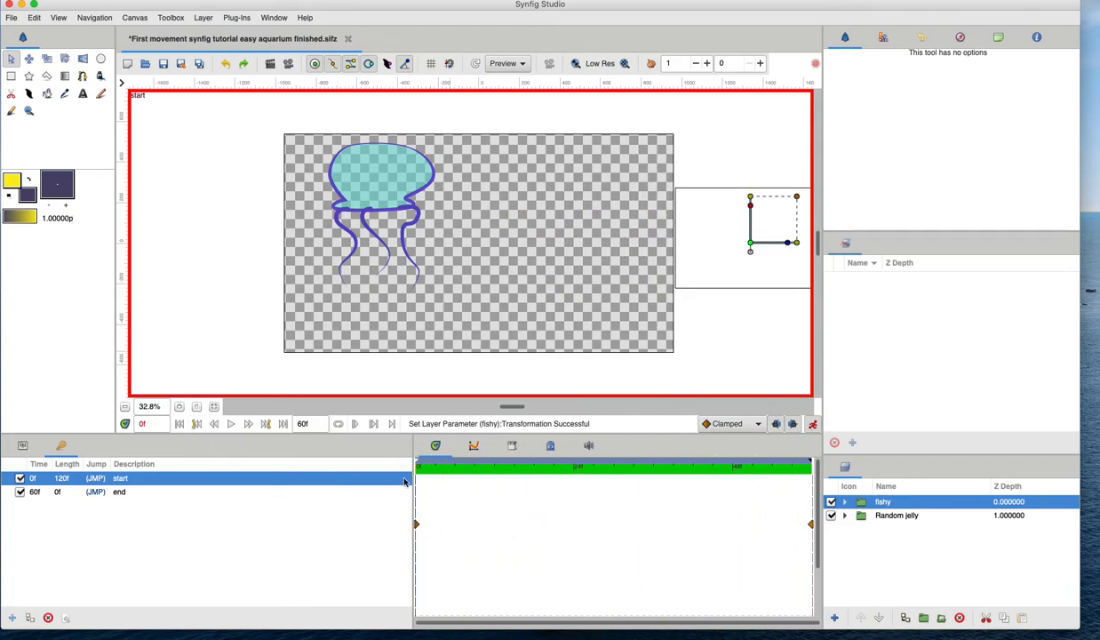
{"action": "left_click_drag", "start_coordinate": [498, 466], "coordinate": [391, 488]}
At frame 60, move the fishy group left past the canvas edge and save the file.
{"action": "left_click", "coordinate": [264, 424]}
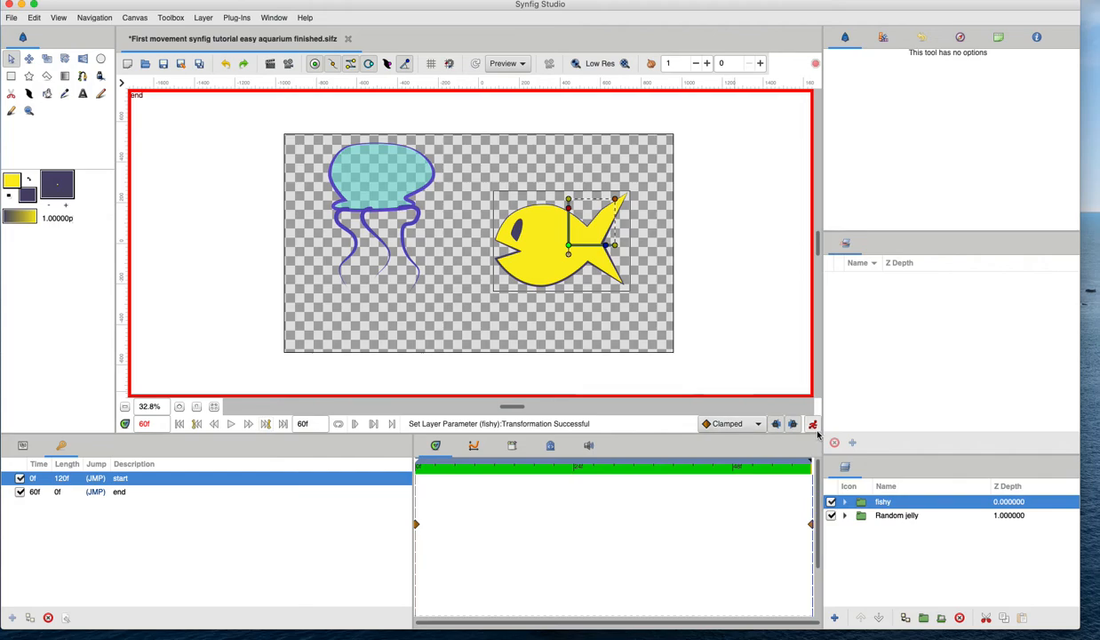
{"action": "left_click_drag", "start_coordinate": [567, 253], "coordinate": [208, 263]}
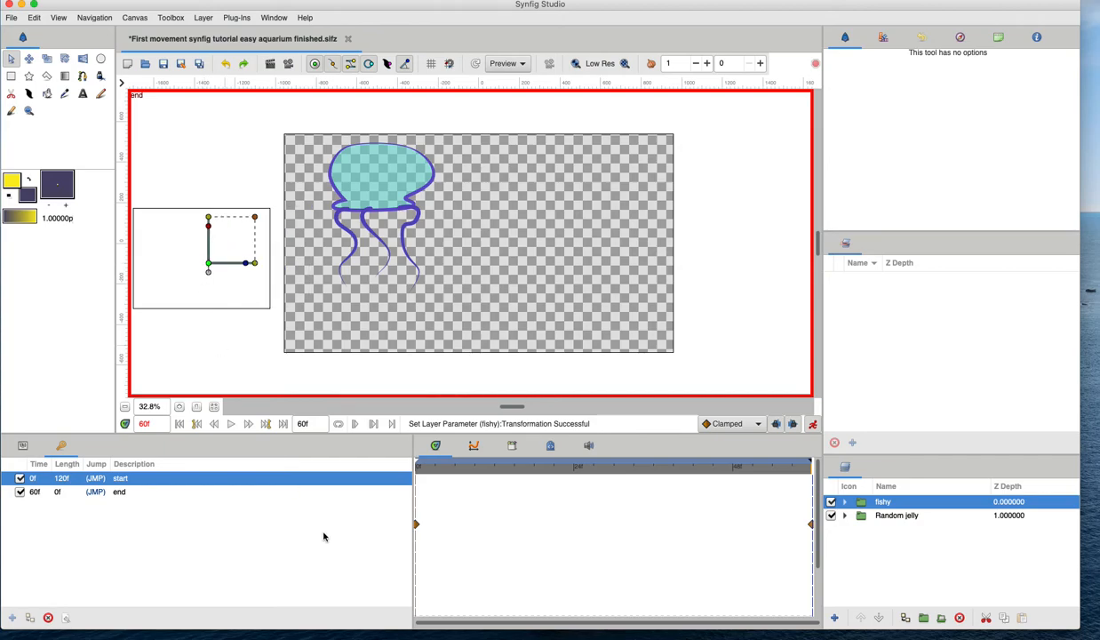
{"action": "key", "text": "super+s"}
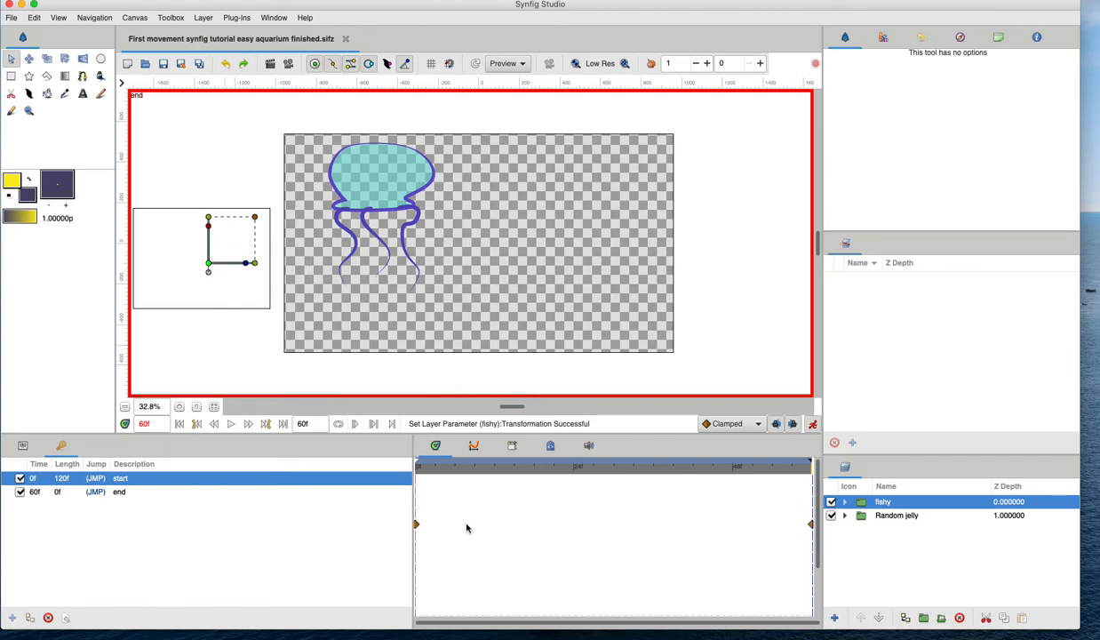
Scrub the timeline and examine the fishy layer's Transformation parameters: Offset, Angle, Skew Angle and Scale.
{"action": "left_click_drag", "start_coordinate": [438, 466], "coordinate": [406, 486]}
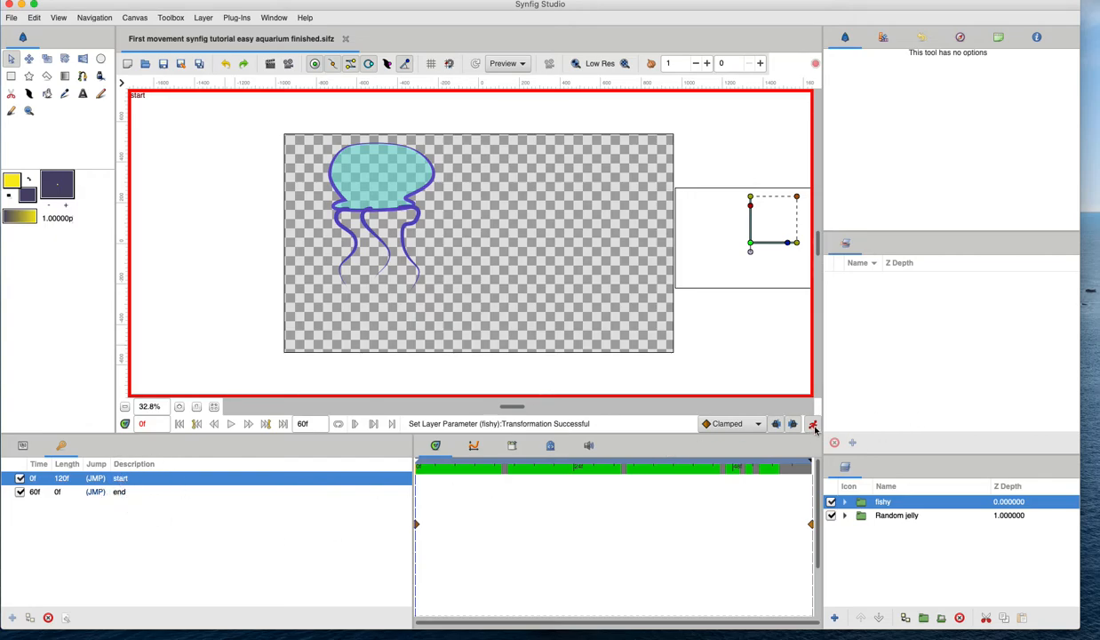
{"action": "left_click_drag", "start_coordinate": [418, 469], "coordinate": [379, 487]}
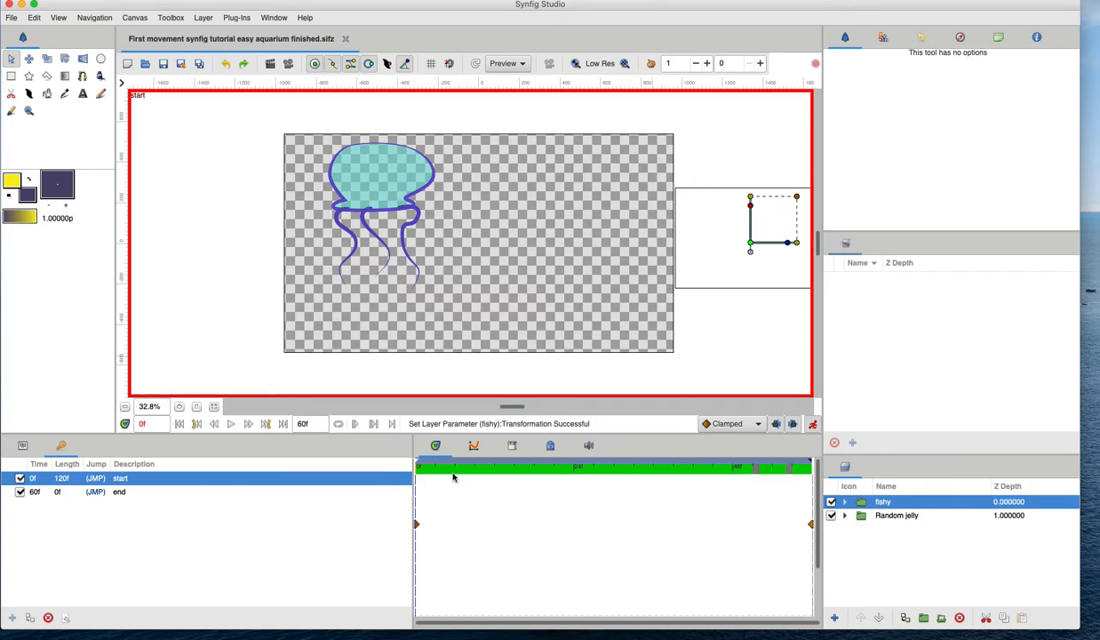
{"action": "left_click_drag", "start_coordinate": [454, 477], "coordinate": [371, 472]}
{"action": "left_click", "coordinate": [23, 445]}
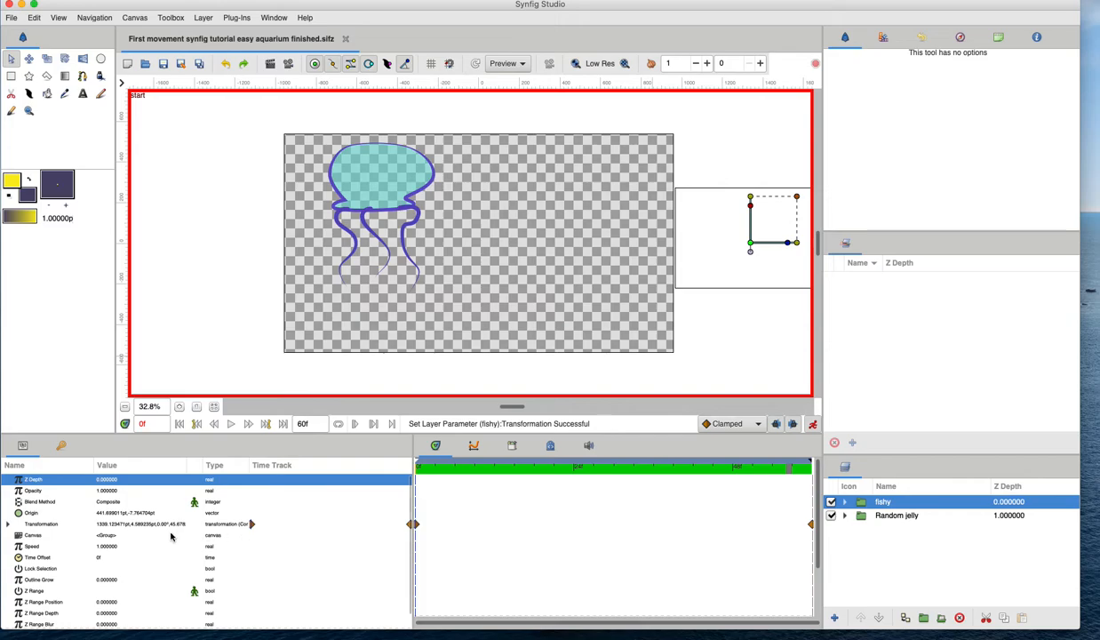
{"action": "left_click", "coordinate": [46, 525]}
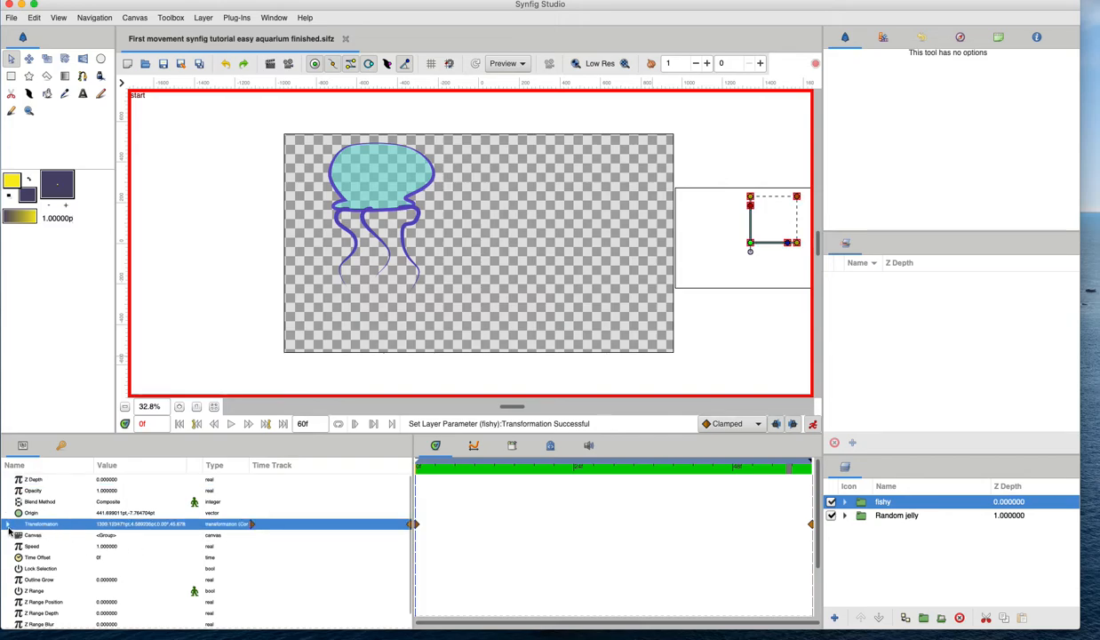
{"action": "left_click", "coordinate": [7, 525]}
{"action": "left_click", "coordinate": [259, 534]}
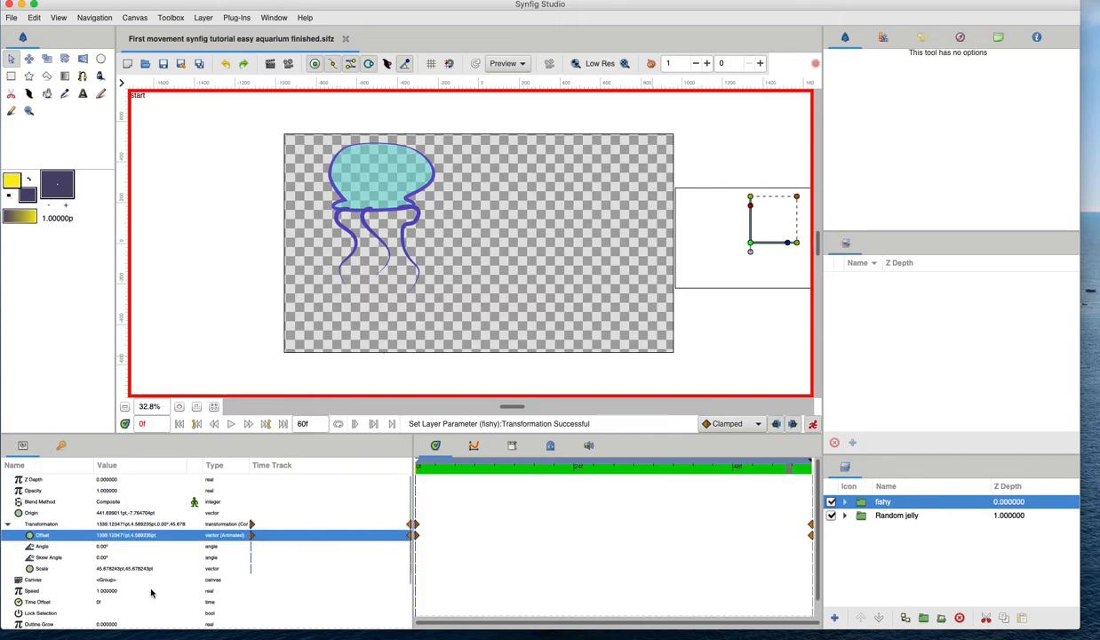
{"action": "left_click", "coordinate": [50, 546]}
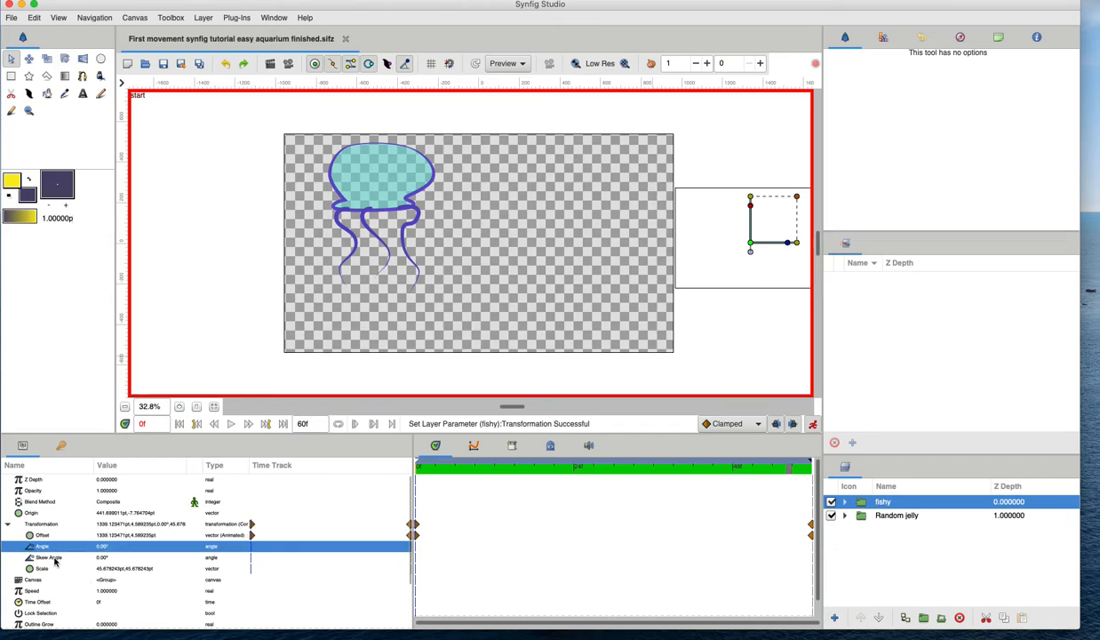
{"action": "left_click", "coordinate": [55, 559]}
{"action": "left_click", "coordinate": [53, 569]}
{"action": "left_click", "coordinate": [45, 537]}
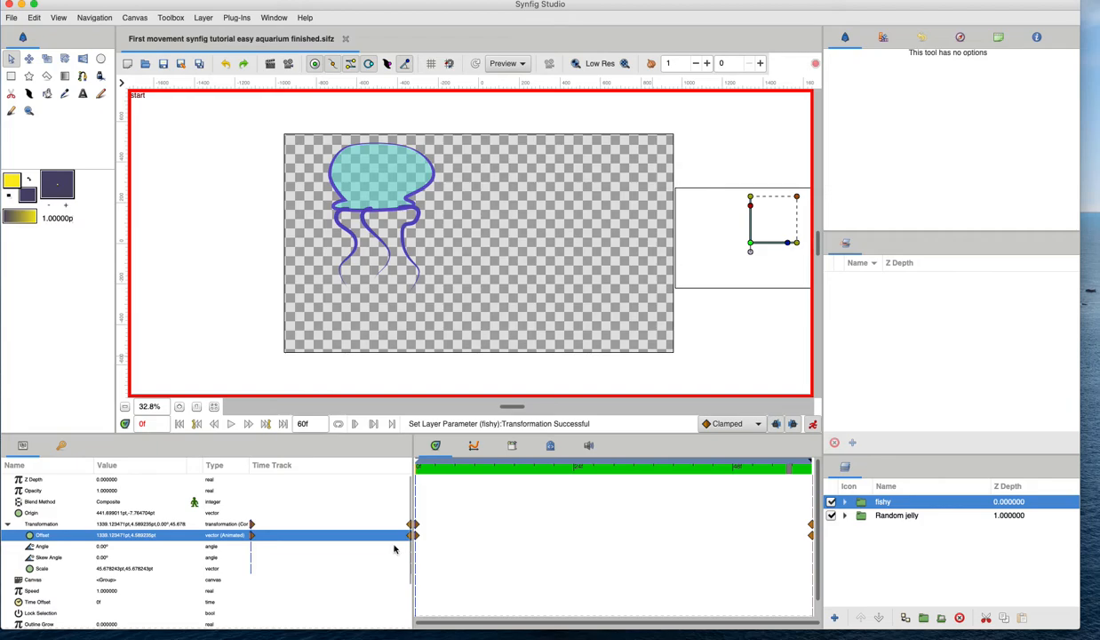
Try moving the Offset's end waypoint earlier along the time track.
{"action": "left_click_drag", "start_coordinate": [421, 464], "coordinate": [811, 529]}
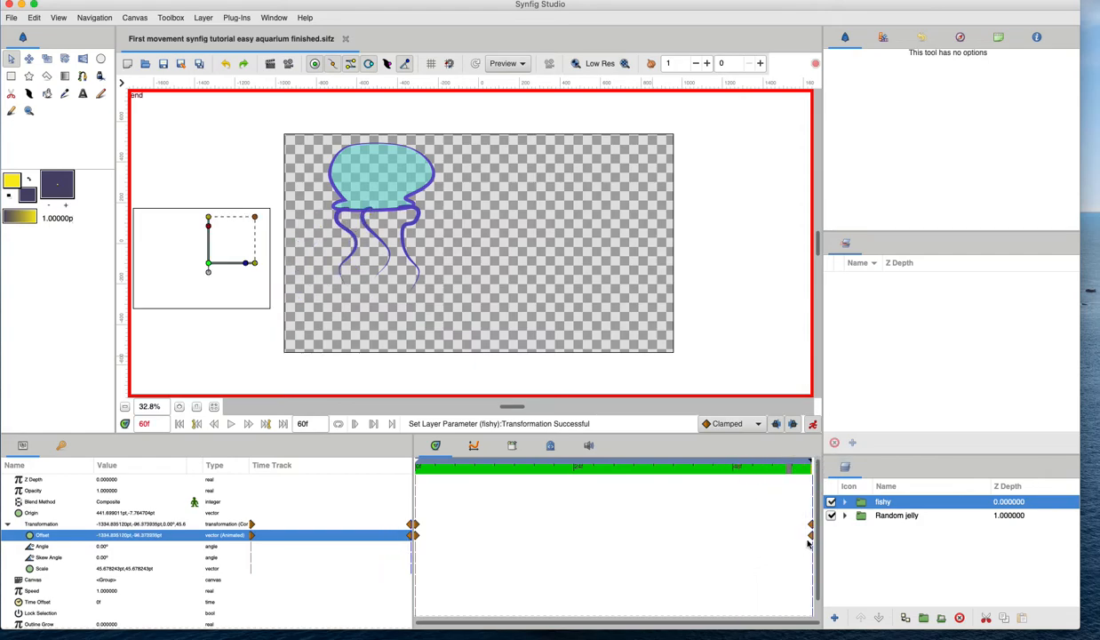
{"action": "right_click", "coordinate": [811, 536]}
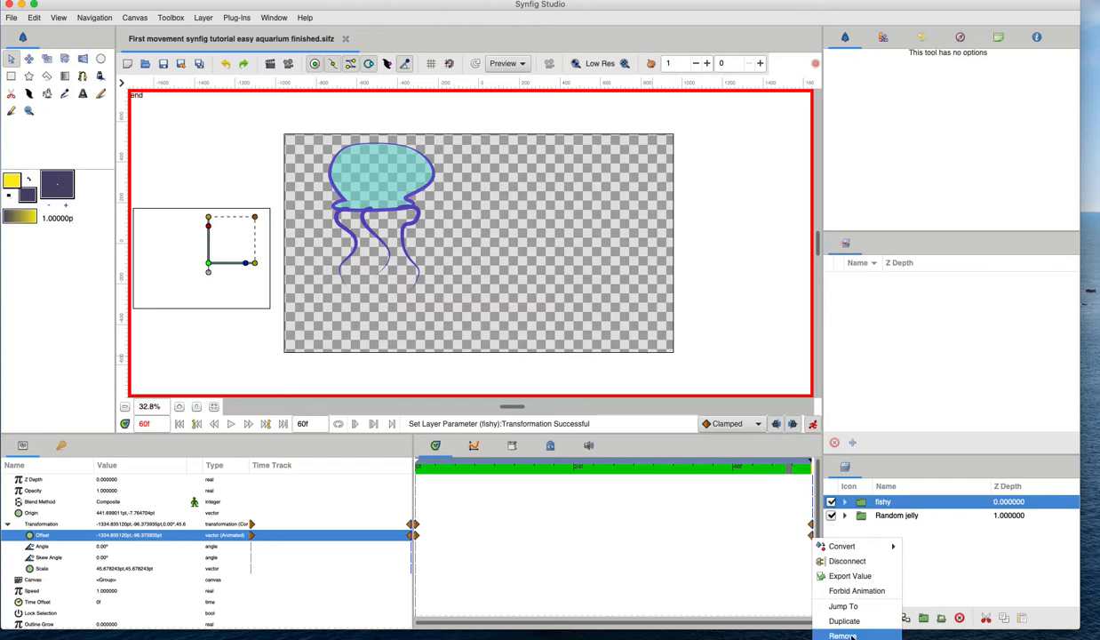
{"action": "left_click", "coordinate": [737, 472]}
{"action": "left_click_drag", "start_coordinate": [739, 472], "coordinate": [687, 471]}
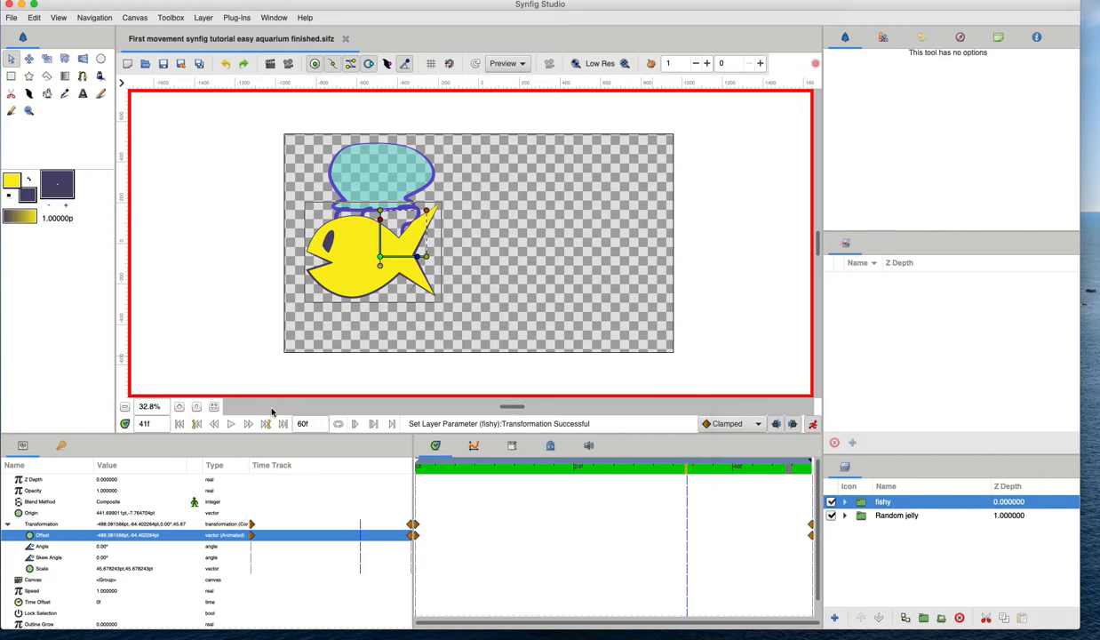
{"action": "left_click", "coordinate": [213, 424]}
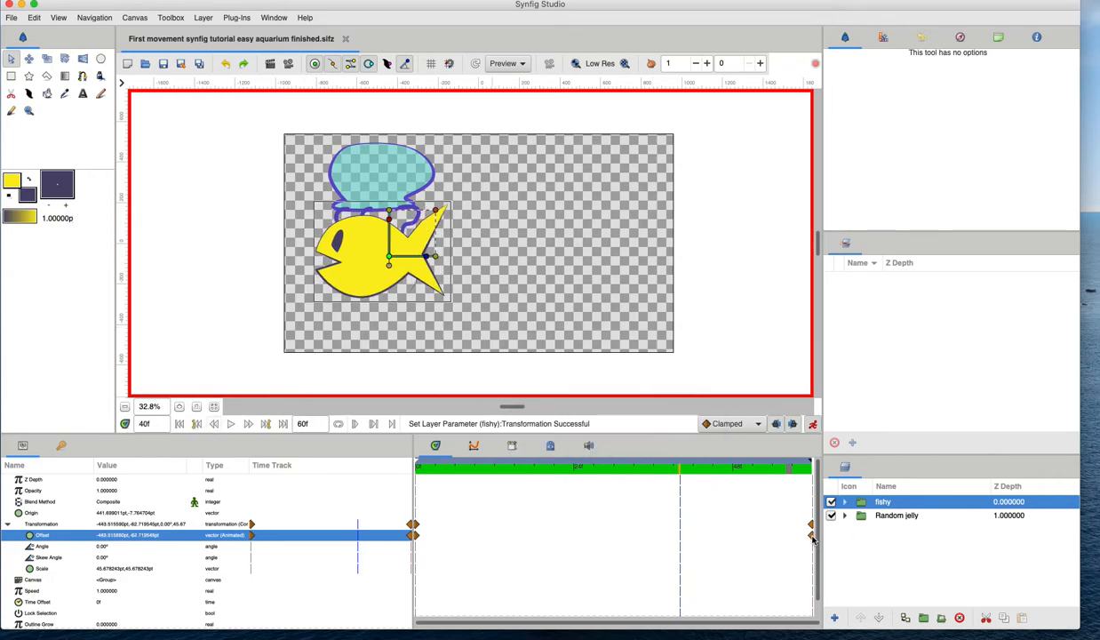
{"action": "left_click_drag", "start_coordinate": [811, 535], "coordinate": [681, 539]}
{"action": "left_click_drag", "start_coordinate": [458, 468], "coordinate": [660, 471]}
{"action": "left_click_drag", "start_coordinate": [582, 484], "coordinate": [377, 477]}
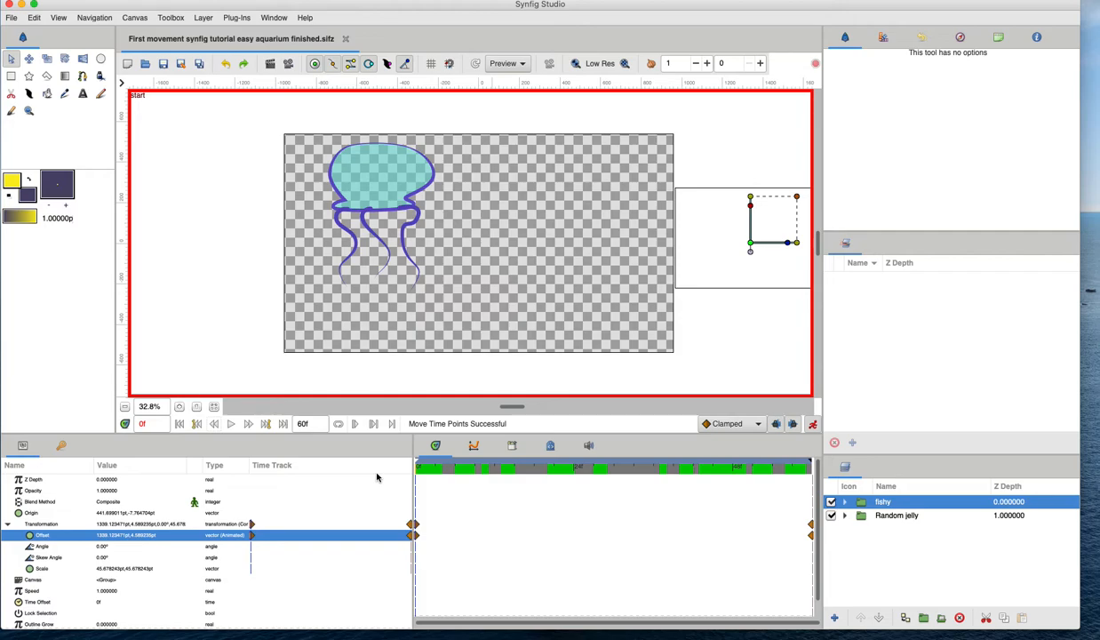
Review the default interpolation options.
{"action": "left_click", "coordinate": [513, 471]}
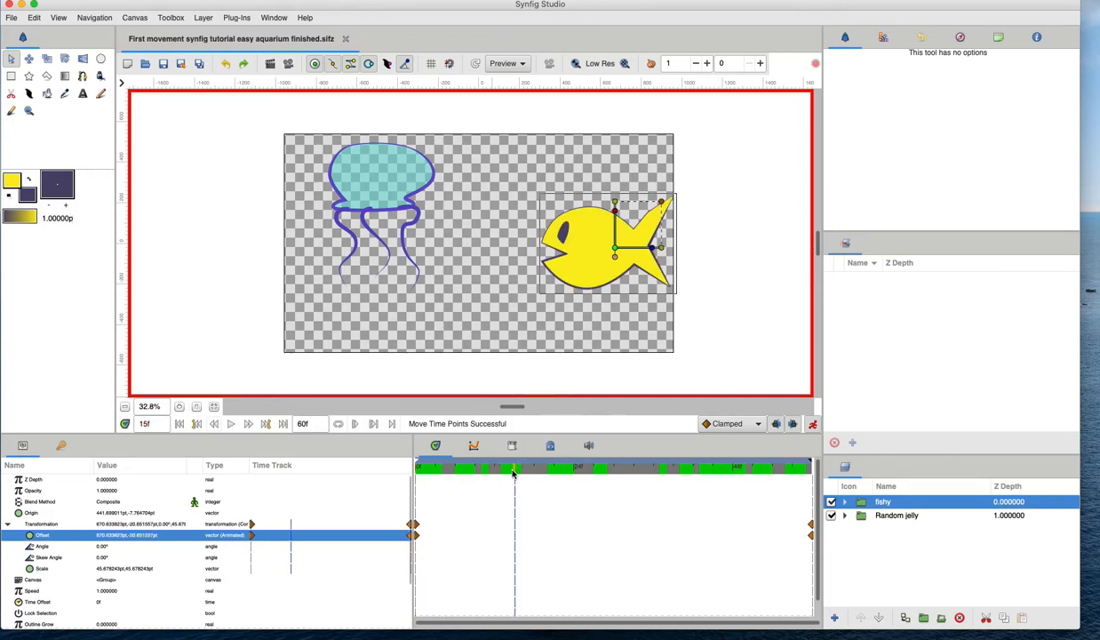
{"action": "left_click", "coordinate": [725, 423]}
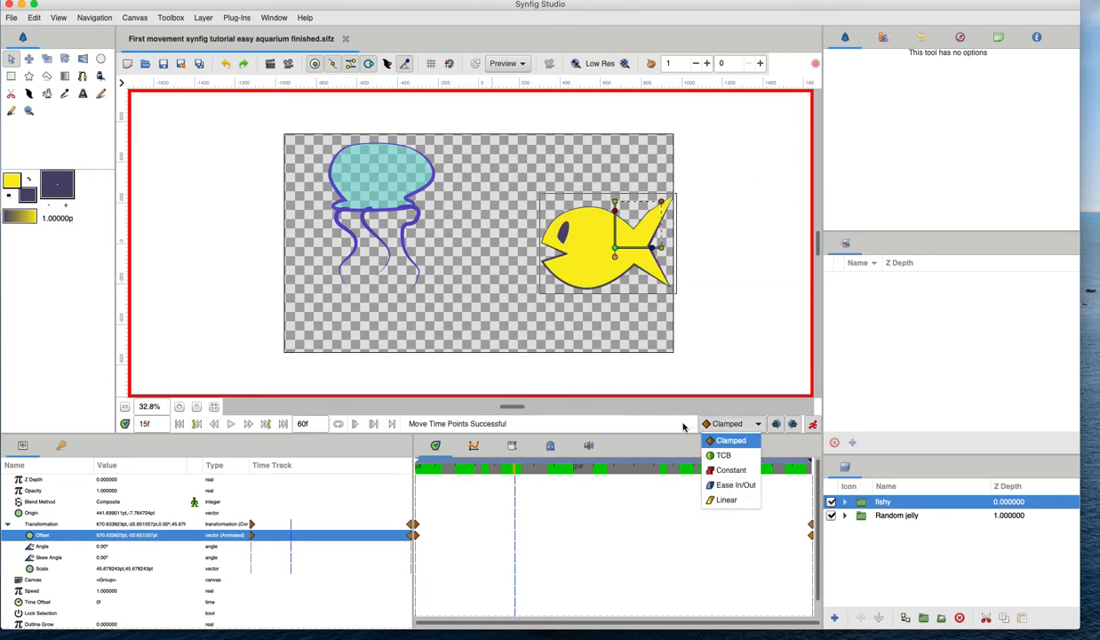
{"action": "left_click", "coordinate": [682, 426]}
{"action": "left_click", "coordinate": [706, 424]}
{"action": "left_click", "coordinate": [687, 425]}
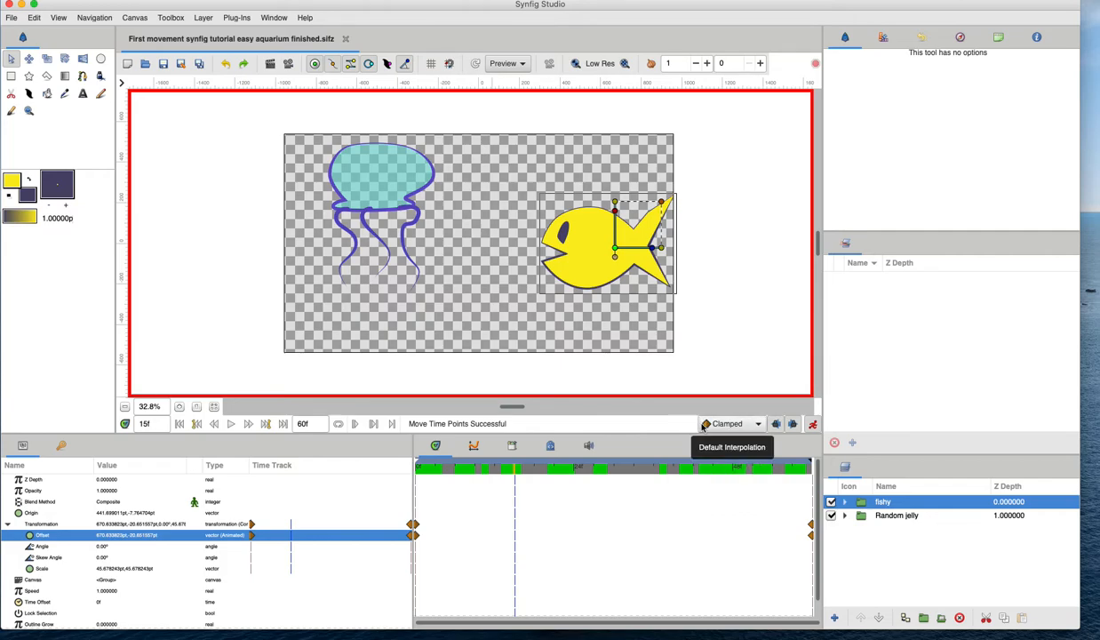
Add a new keyframe at frame 24.
{"action": "left_click_drag", "start_coordinate": [475, 456], "coordinate": [409, 489]}
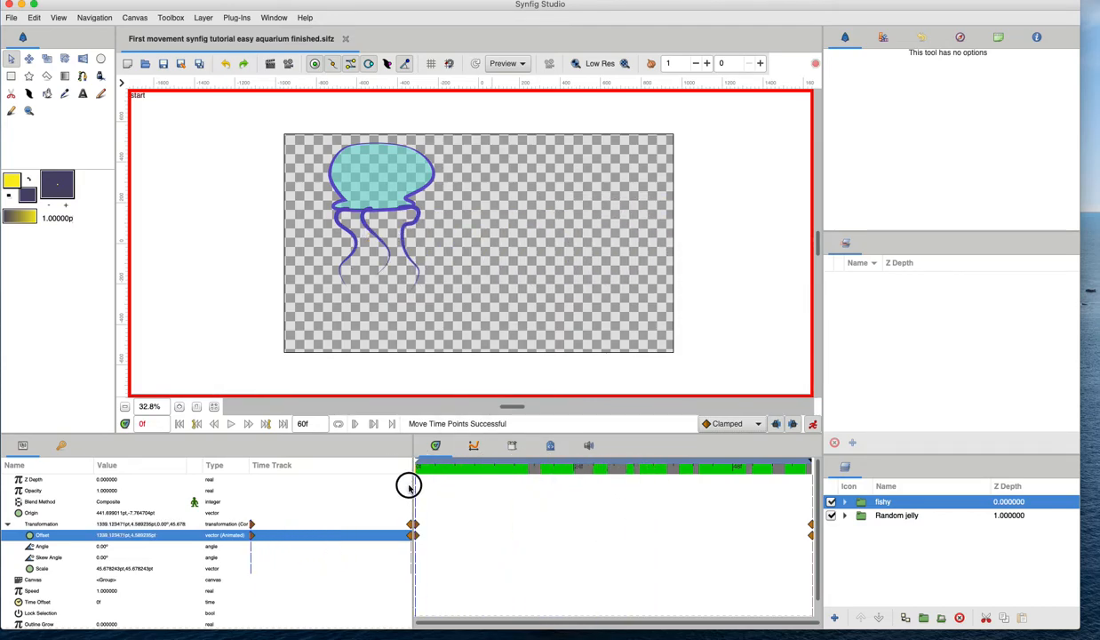
{"action": "left_click_drag", "start_coordinate": [411, 486], "coordinate": [587, 471]}
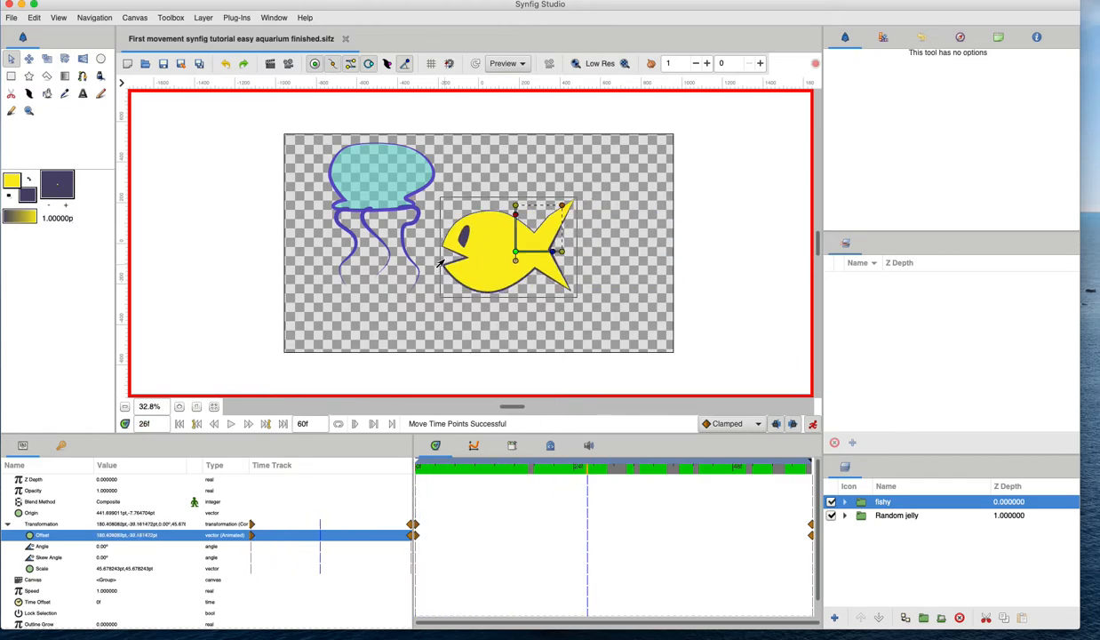
{"action": "left_click", "coordinate": [565, 469]}
{"action": "left_click", "coordinate": [574, 468]}
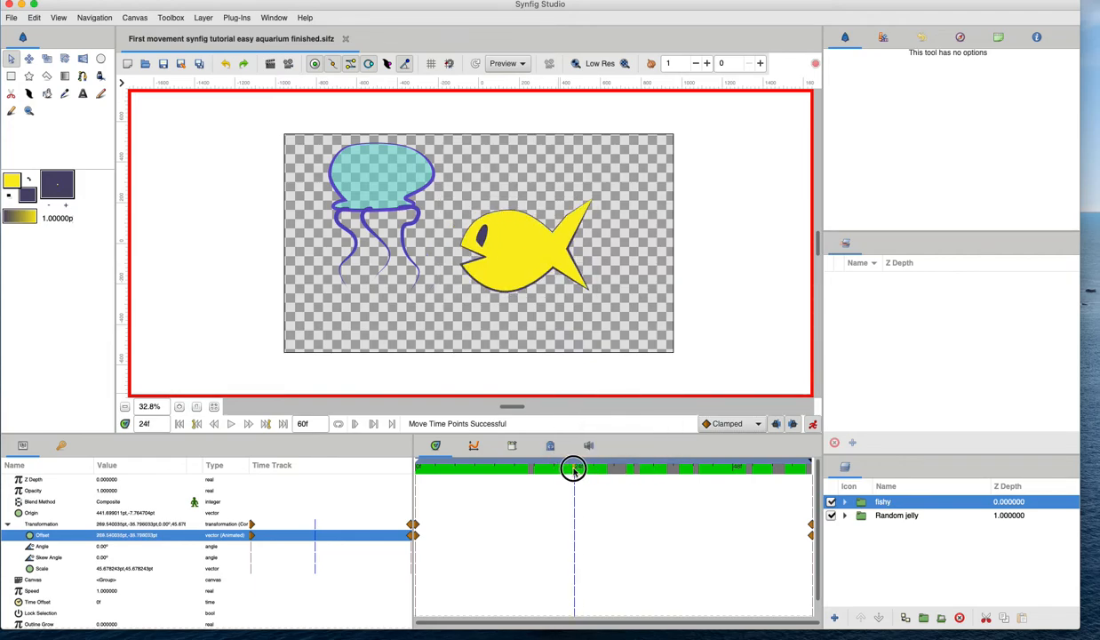
{"action": "left_click", "coordinate": [61, 447]}
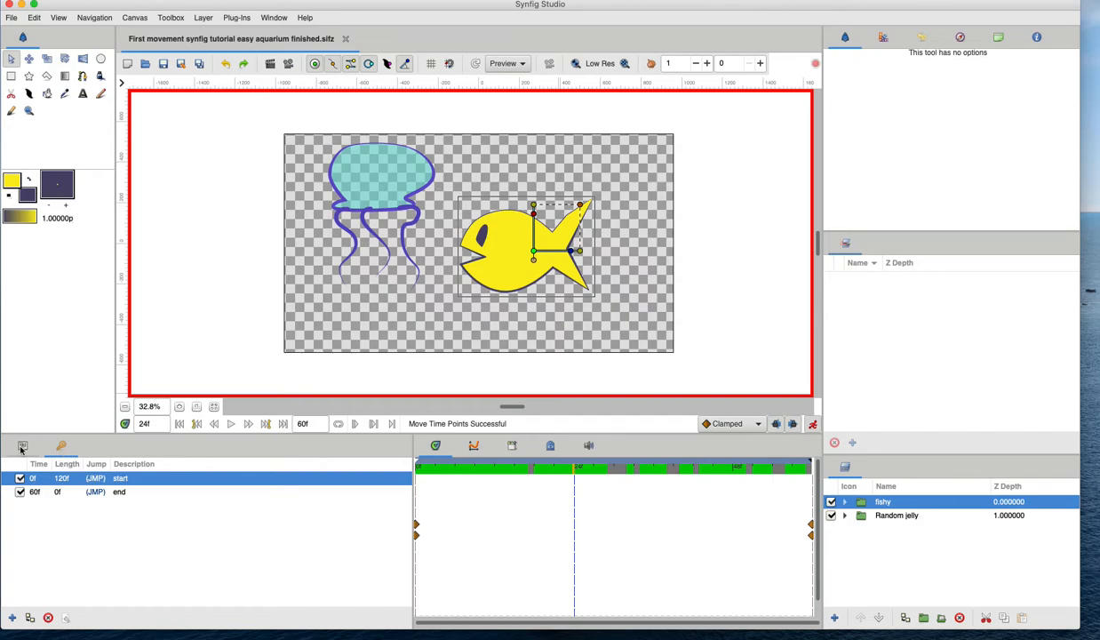
{"action": "left_click", "coordinate": [11, 617]}
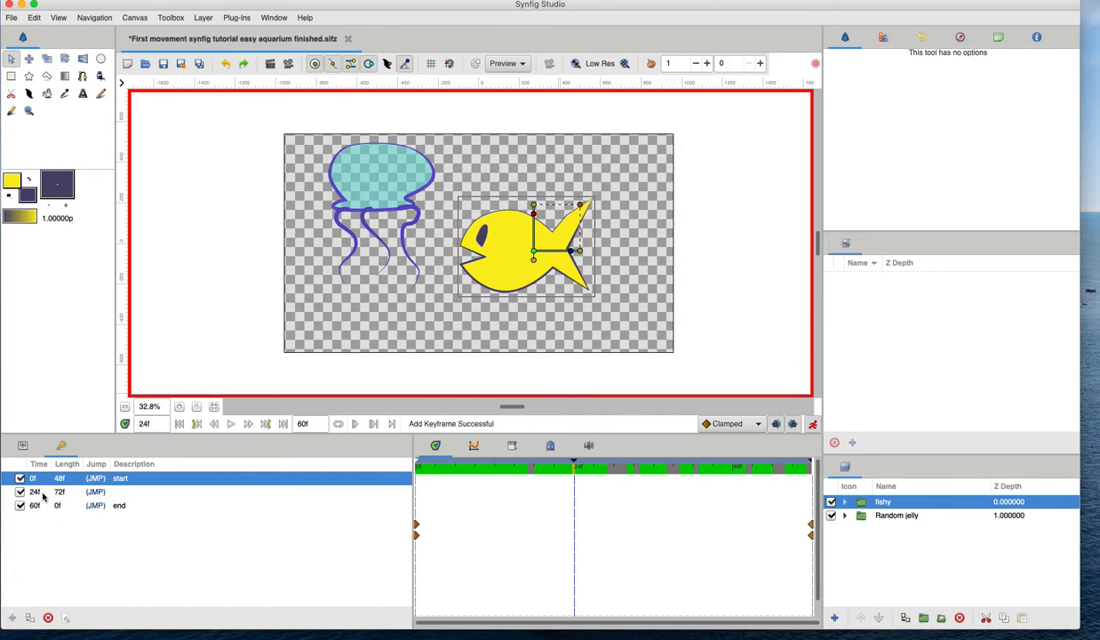
Give the 24f keyframe the description pauses.
{"action": "left_click", "coordinate": [126, 491]}
{"action": "left_click", "coordinate": [127, 491]}
{"action": "type", "text": "f"}
{"action": "type", "text": "paus"}
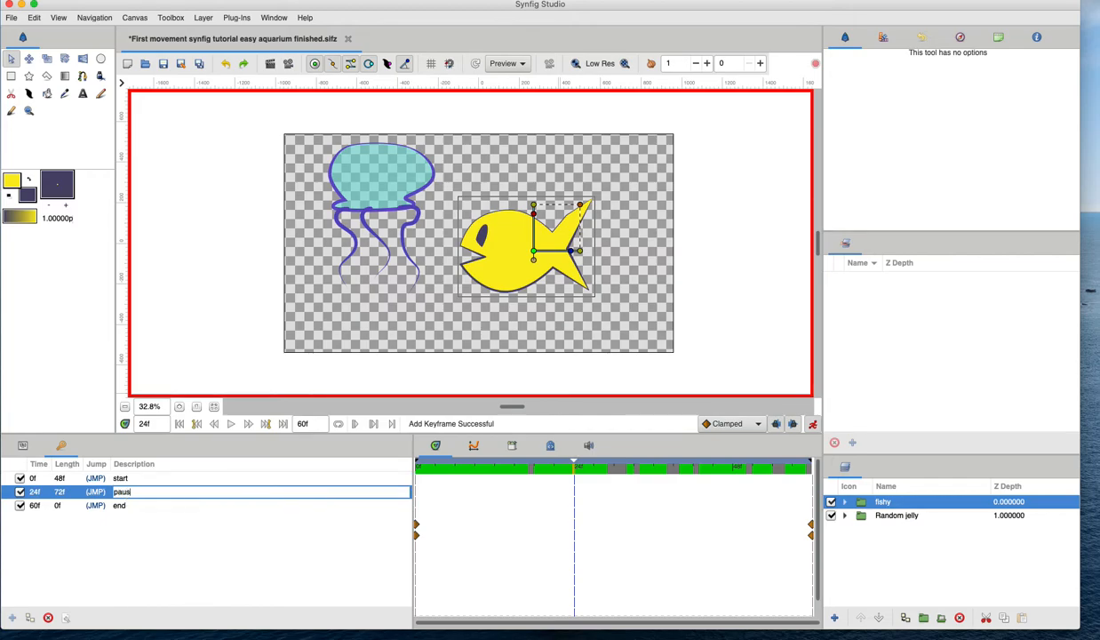
{"action": "type", "text": "es"}
{"action": "key", "text": "Return"}
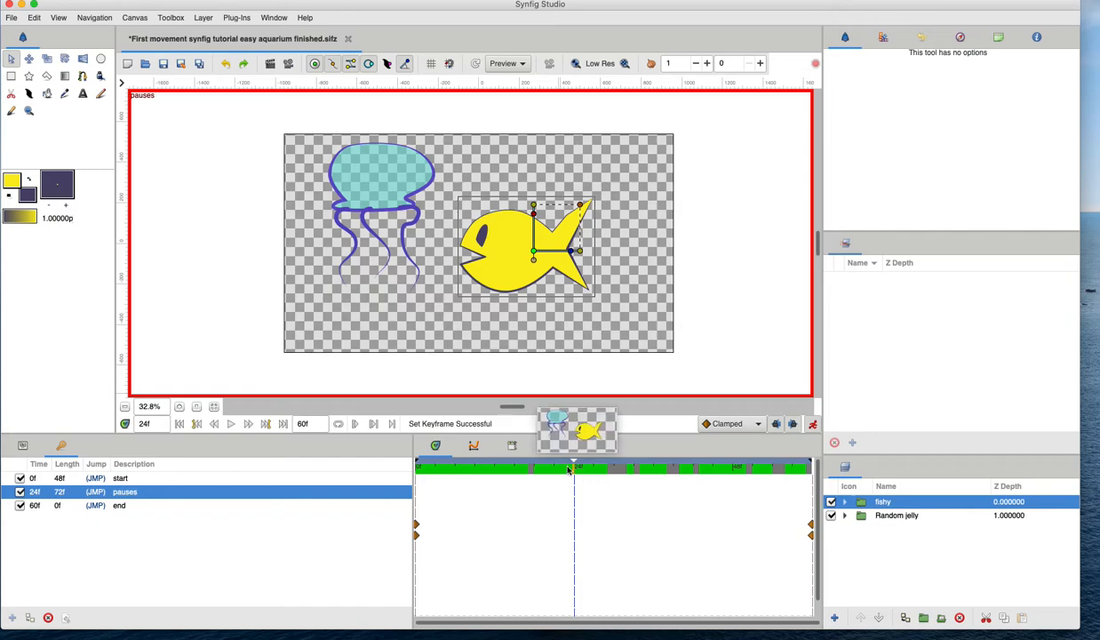
{"action": "left_click", "coordinate": [131, 491]}
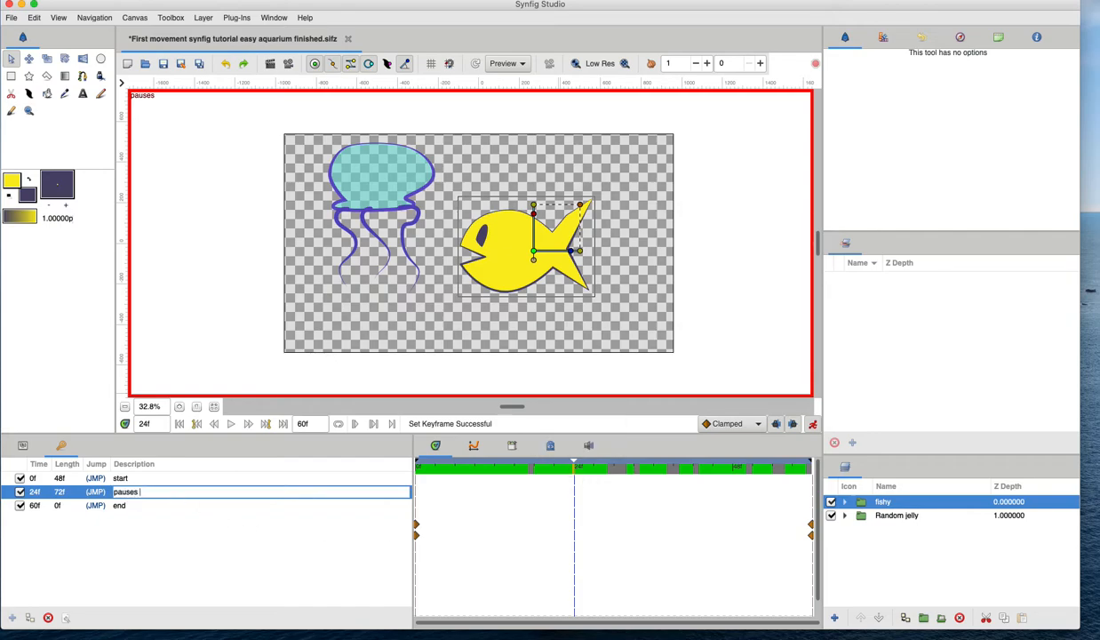
Extend the 24f keyframe's description to "pauses and start mouth move".
{"action": "type", "text": "and start mouth mov"}
{"action": "type", "text": "e"}
{"action": "key", "text": "Return"}
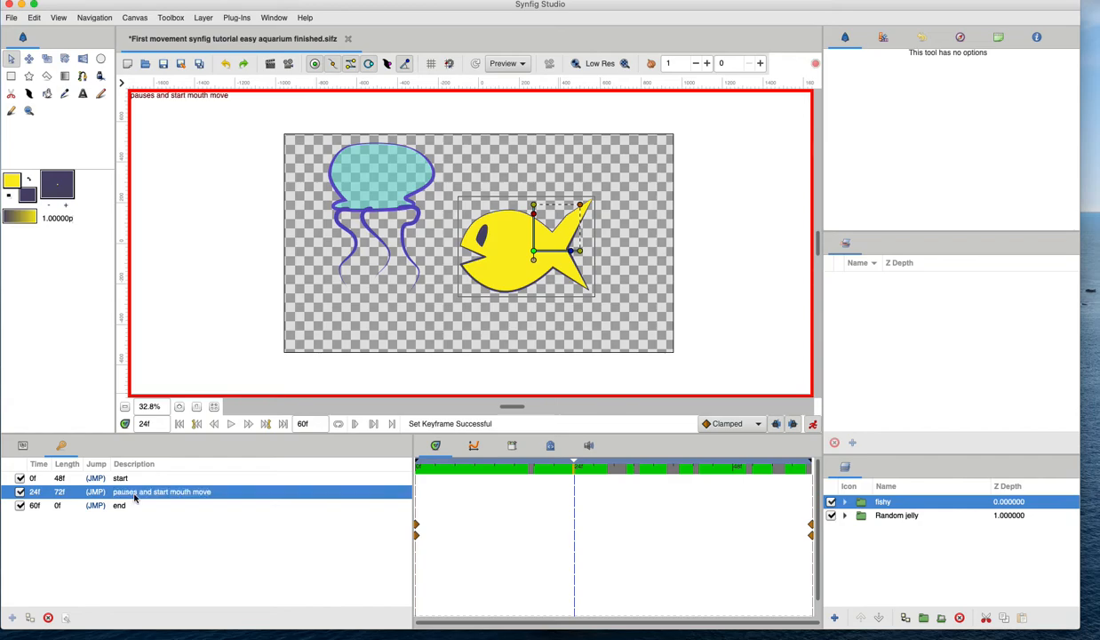
Add a keyframe at frame 33 described as "end mouth move, get goin!" and save the file.
{"action": "left_click", "coordinate": [635, 469]}
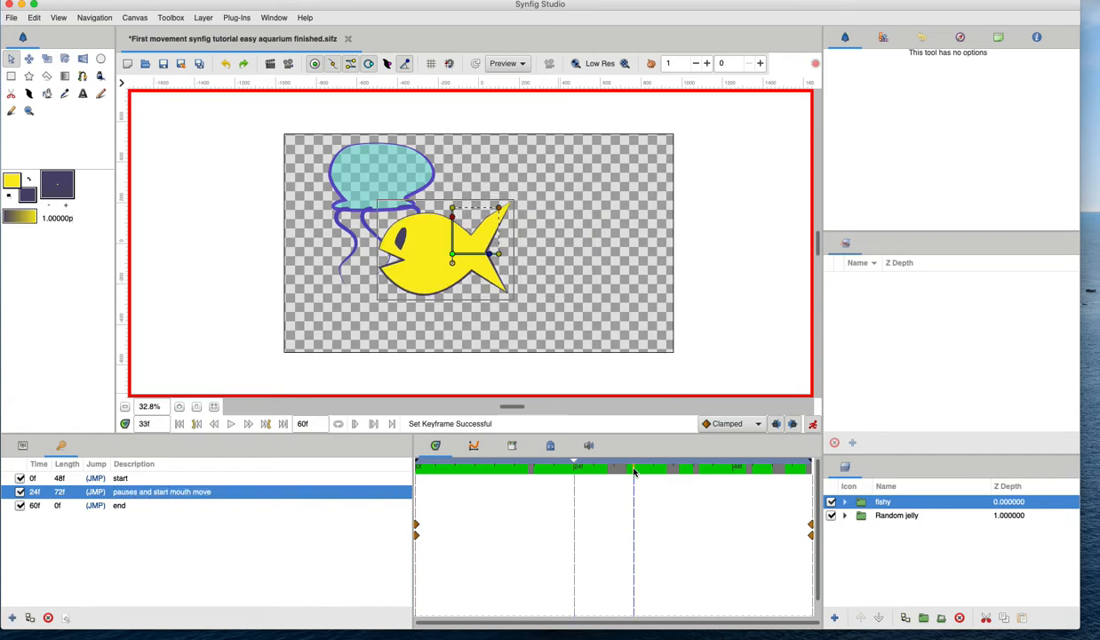
{"action": "key", "text": "super+s"}
{"action": "left_click", "coordinate": [12, 618]}
{"action": "left_click", "coordinate": [118, 505]}
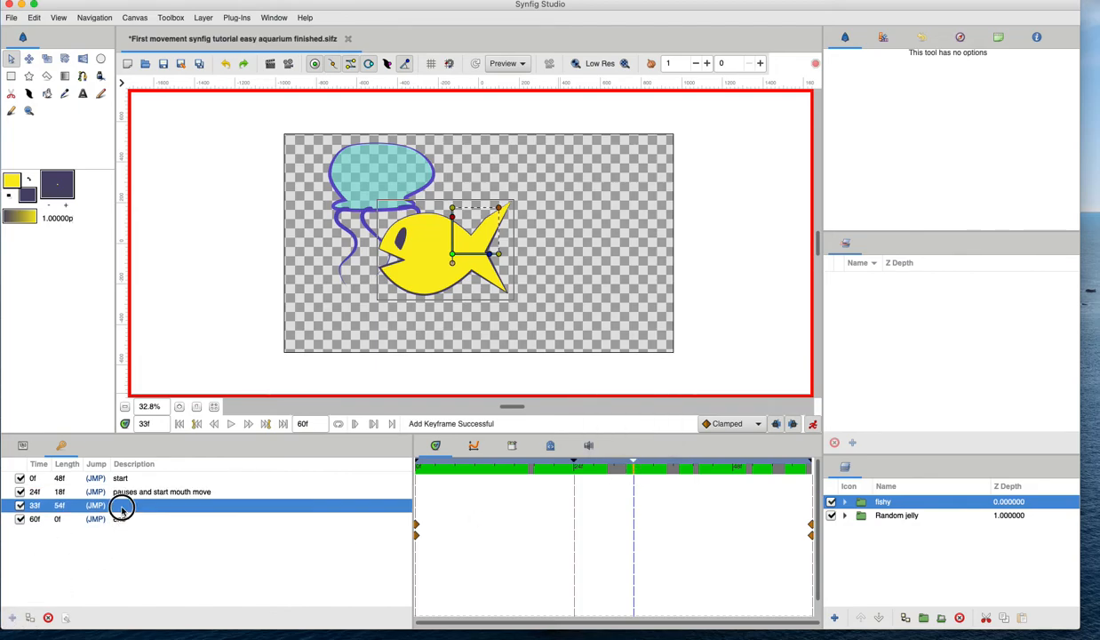
{"action": "left_click", "coordinate": [122, 504]}
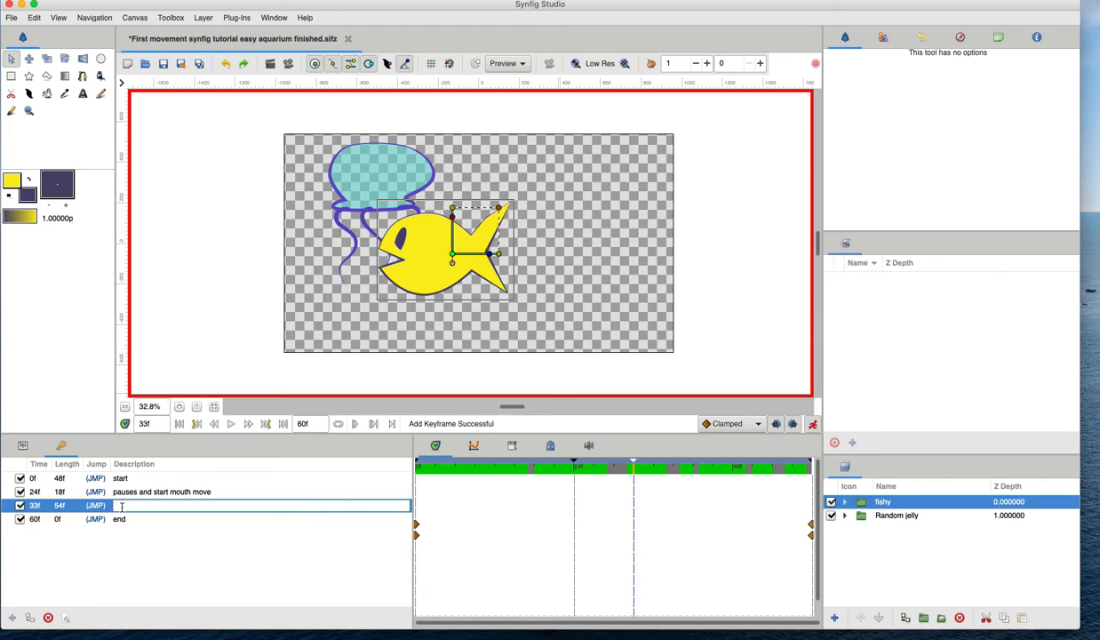
{"action": "type", "text": "end mouth move, get goin!"}
Jump to the 24f keyframe, nudge the fish's offset handle to set a position waypoint there, and save.
{"action": "left_click_drag", "start_coordinate": [524, 469], "coordinate": [488, 471]}
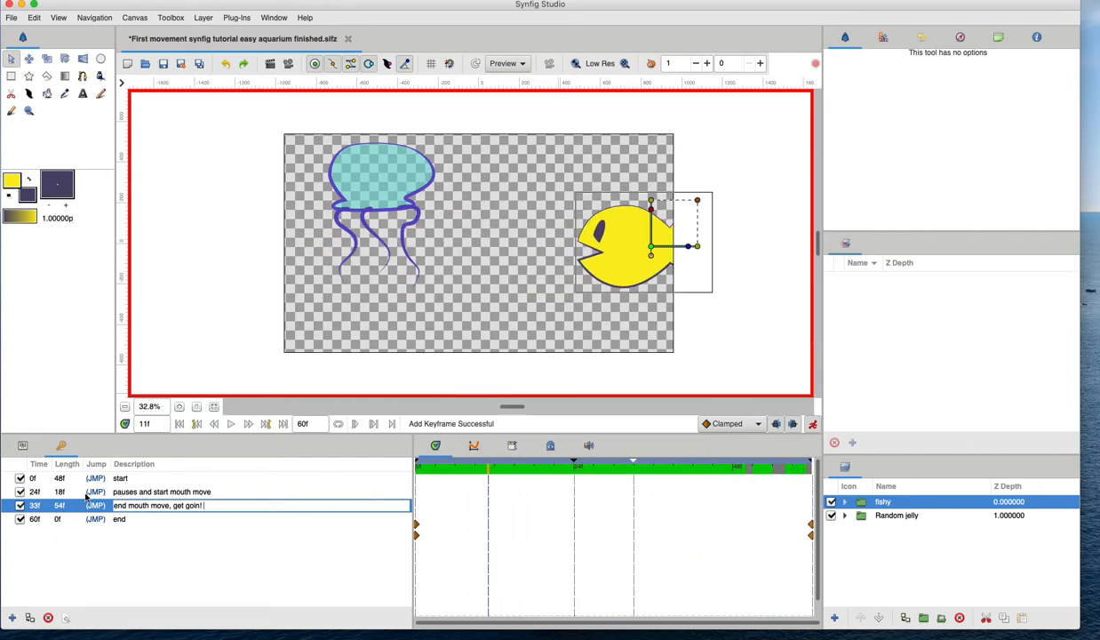
{"action": "left_click", "coordinate": [95, 494]}
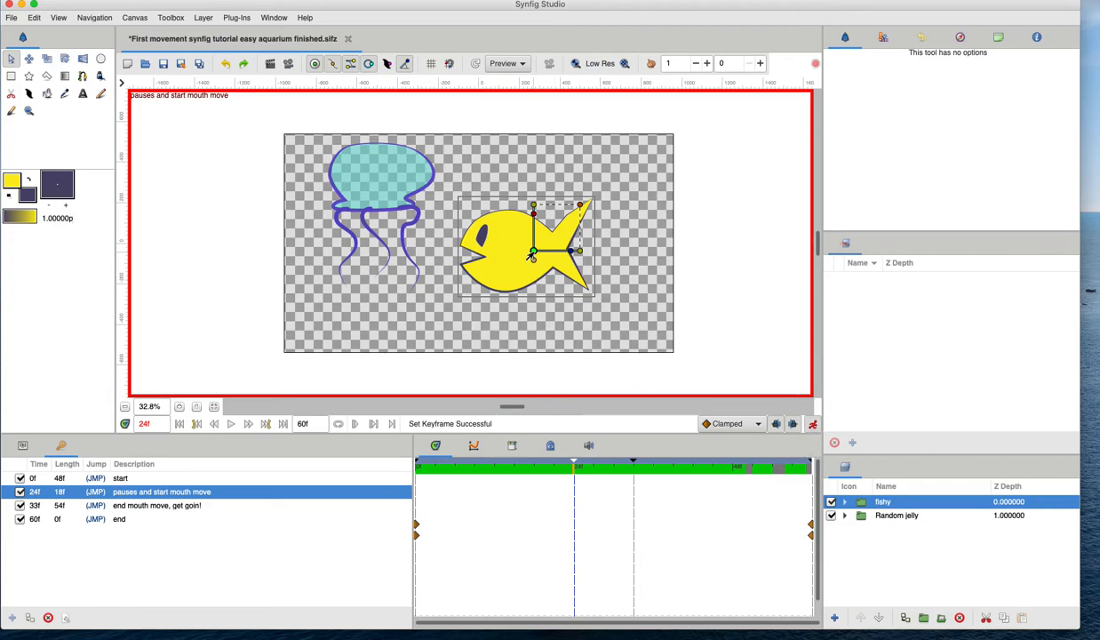
{"action": "left_click_drag", "start_coordinate": [533, 252], "coordinate": [531, 256]}
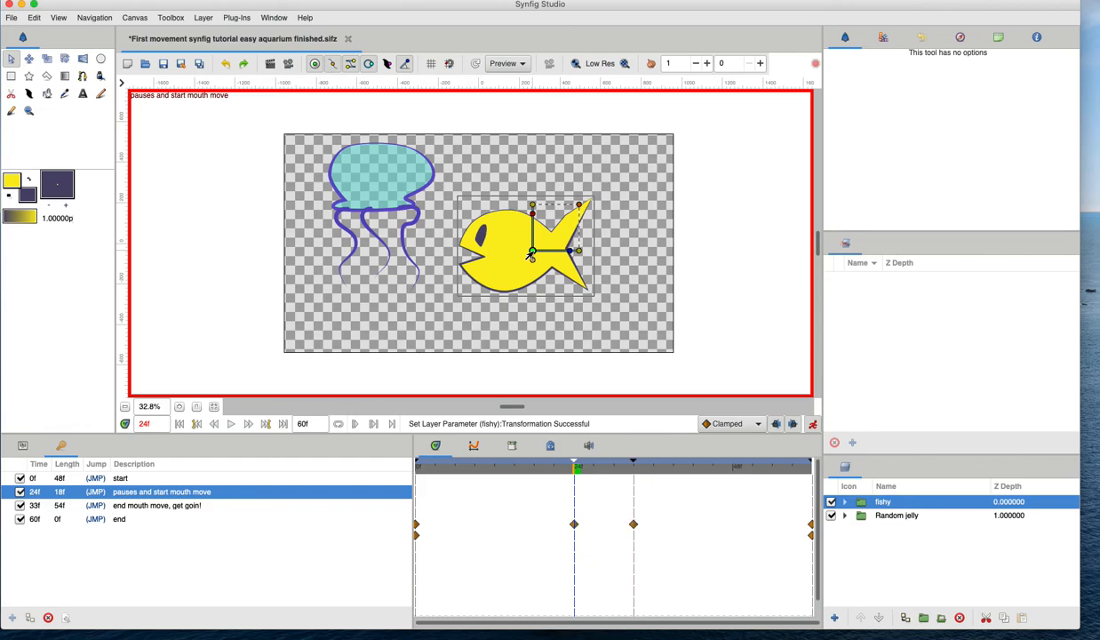
{"action": "left_click_drag", "start_coordinate": [439, 471], "coordinate": [575, 474]}
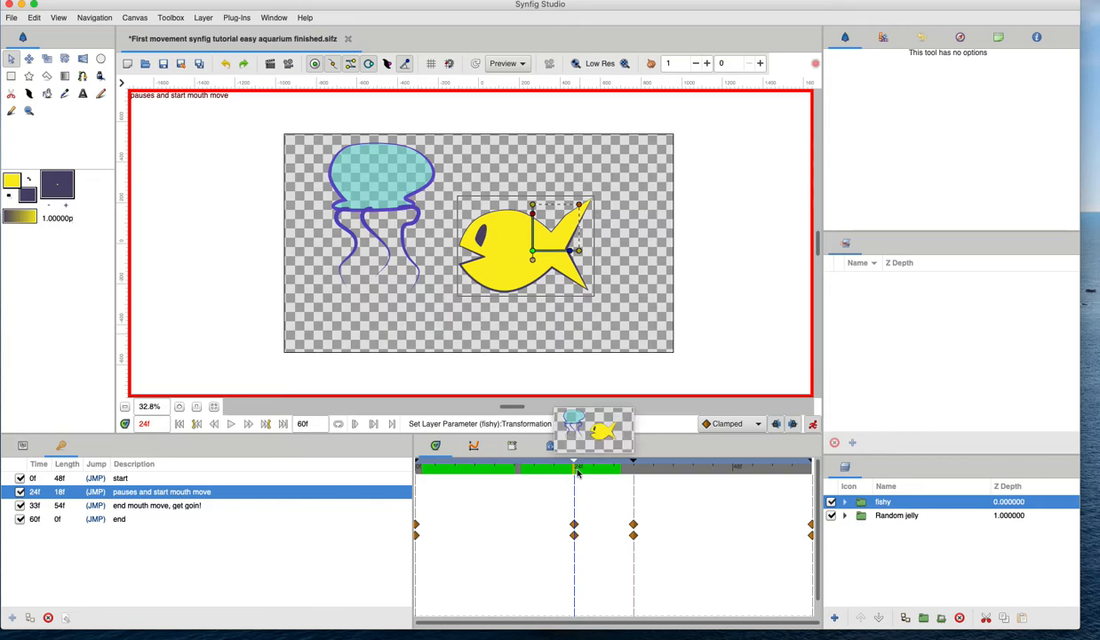
{"action": "left_click", "coordinate": [95, 505]}
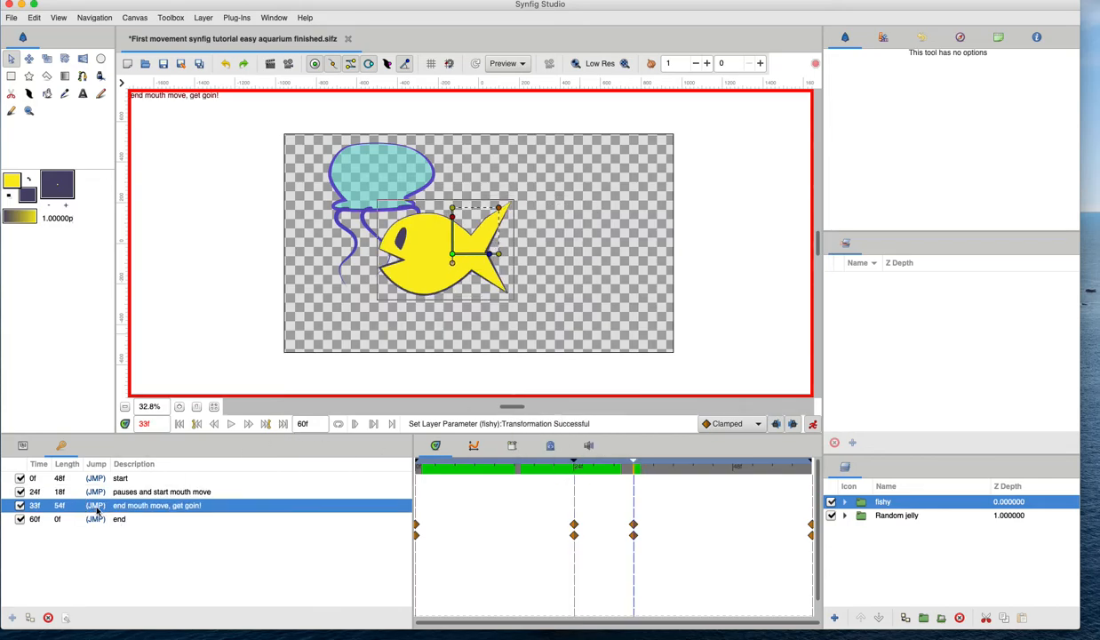
{"action": "key", "text": "super+s"}
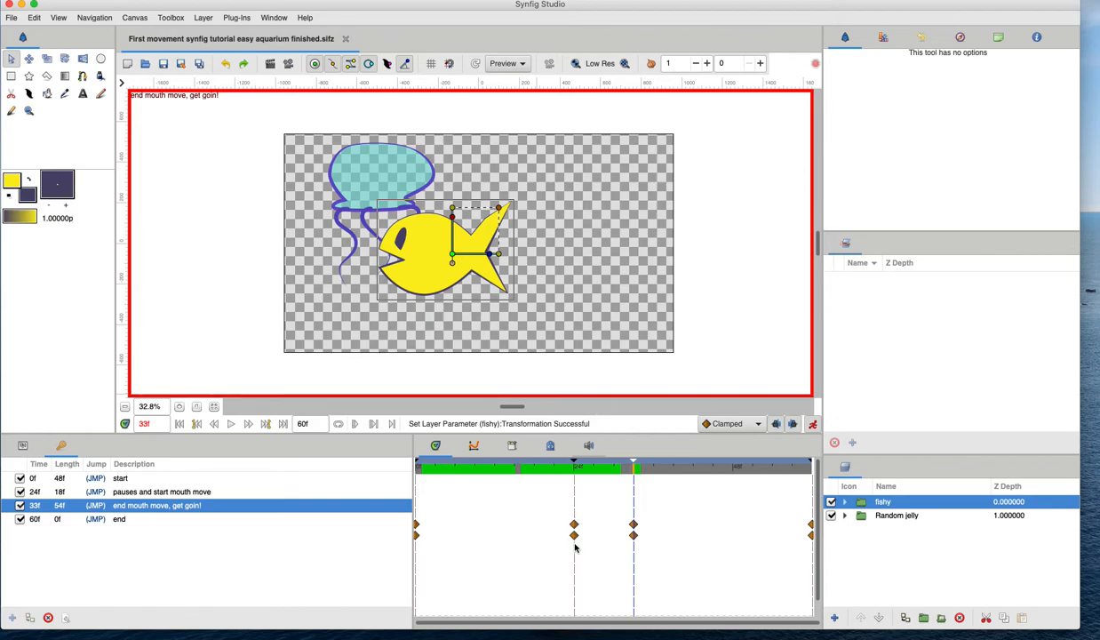
Duplicate the fish Offset's 24f waypoint onto frame 33 so the fish holds still during the pause.
{"action": "left_click", "coordinate": [21, 444]}
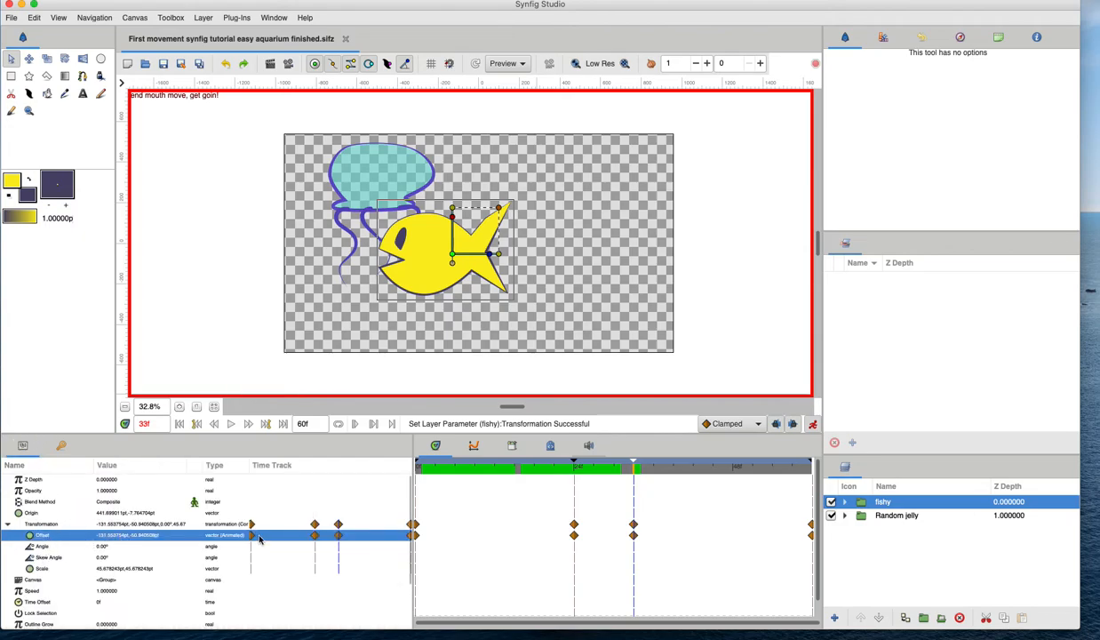
{"action": "mouse_move", "coordinate": [634, 479]}
{"action": "left_mouse_down"}
{"action": "mouse_move", "coordinate": [572, 475]}
{"action": "mouse_move", "coordinate": [633, 471]}
{"action": "left_mouse_up"}
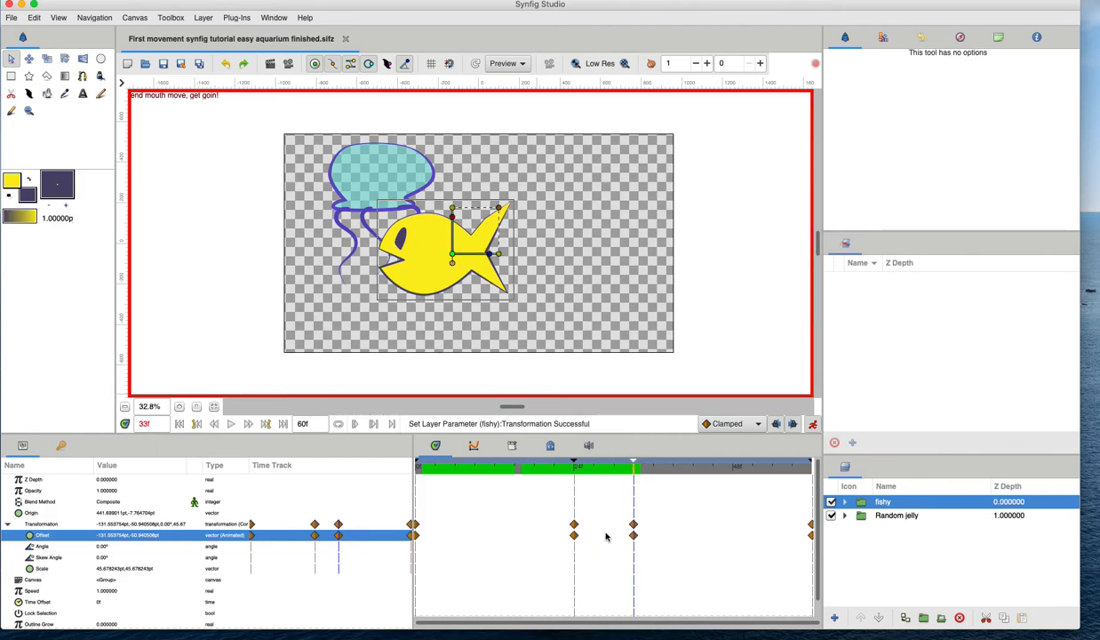
{"action": "left_click", "coordinate": [574, 534]}
{"action": "right_click", "coordinate": [575, 536]}
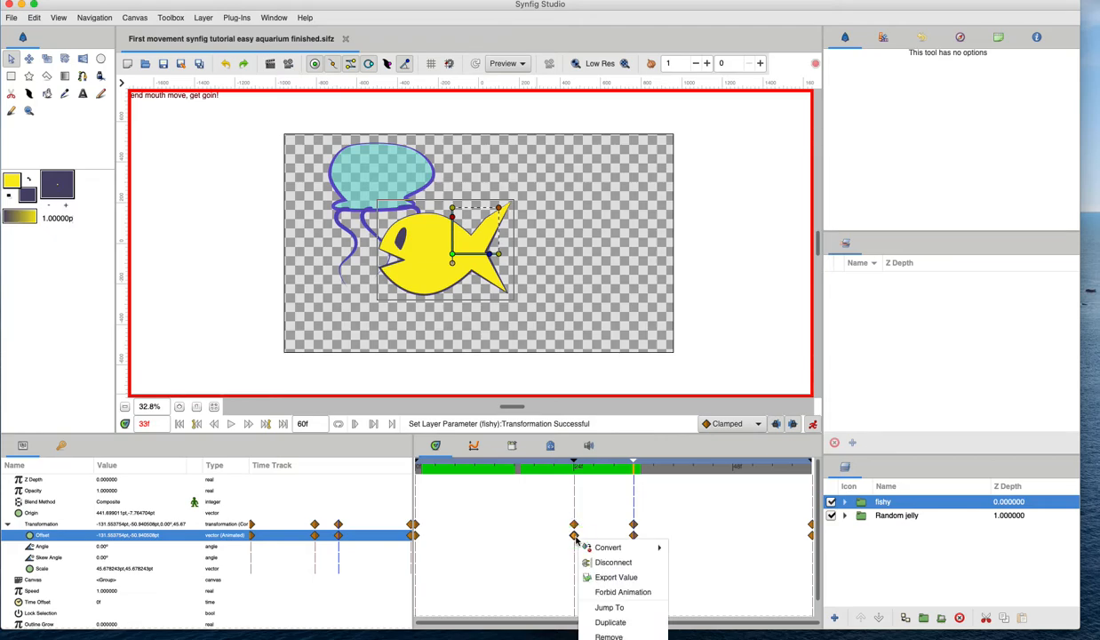
{"action": "left_click", "coordinate": [611, 622]}
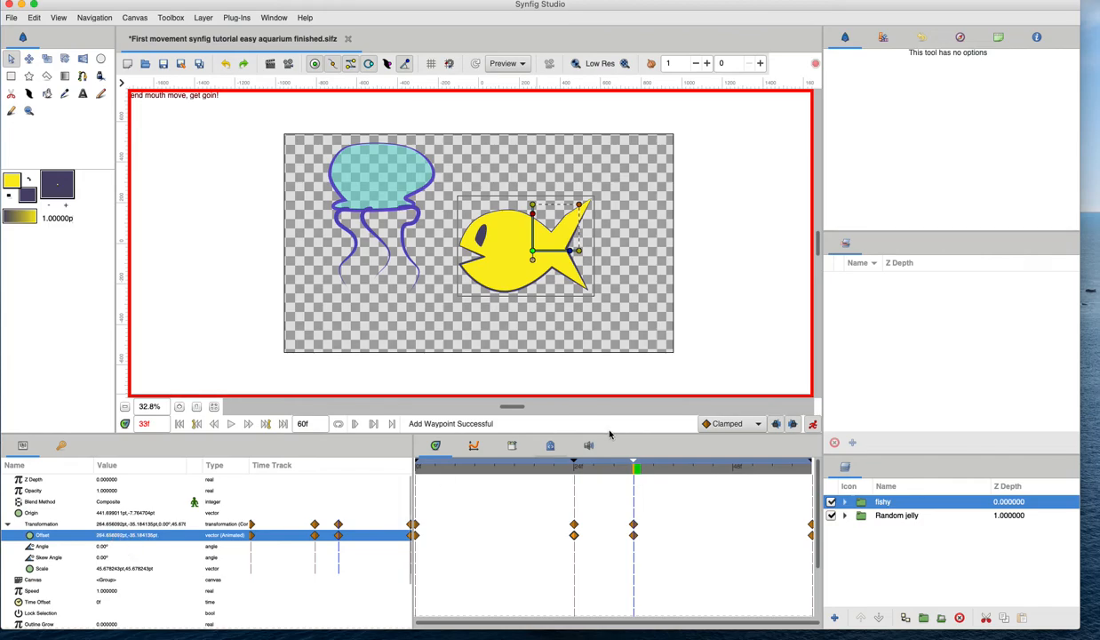
Scrub through the pause and slightly adjust the fish's position at the 24f keyframe.
{"action": "left_click_drag", "start_coordinate": [610, 466], "coordinate": [595, 469]}
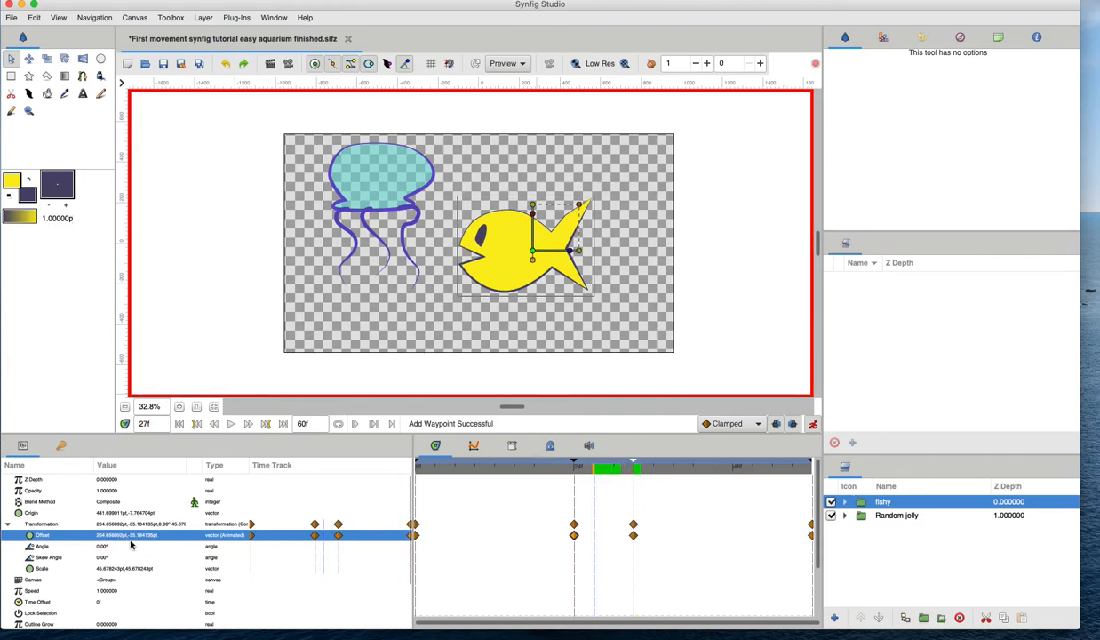
{"action": "left_click_drag", "start_coordinate": [598, 463], "coordinate": [515, 469]}
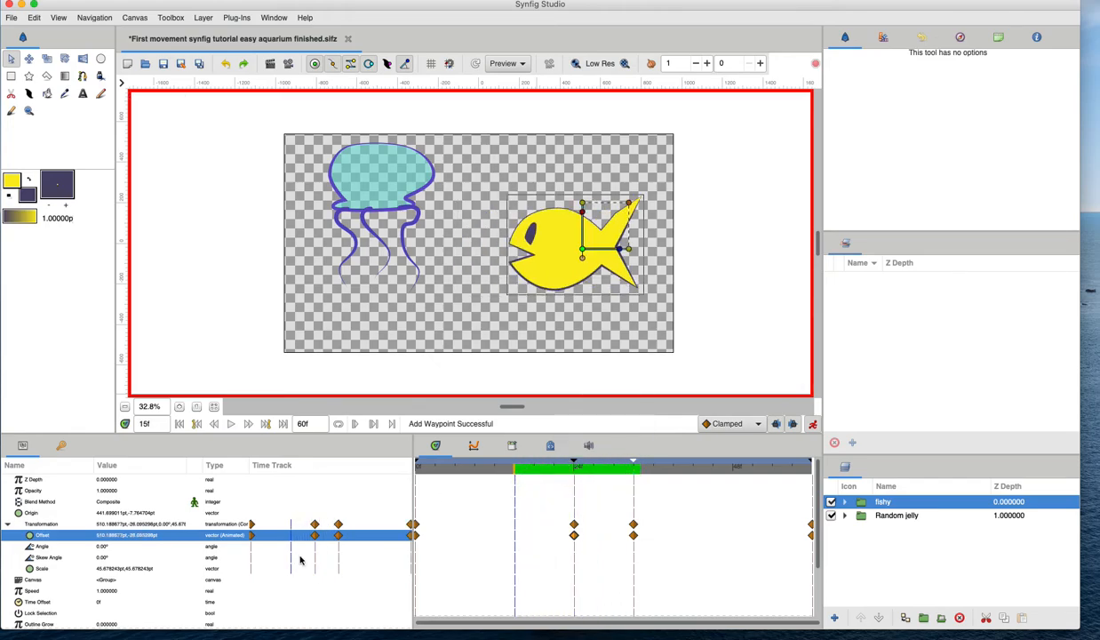
{"action": "left_click_drag", "start_coordinate": [435, 468], "coordinate": [576, 476]}
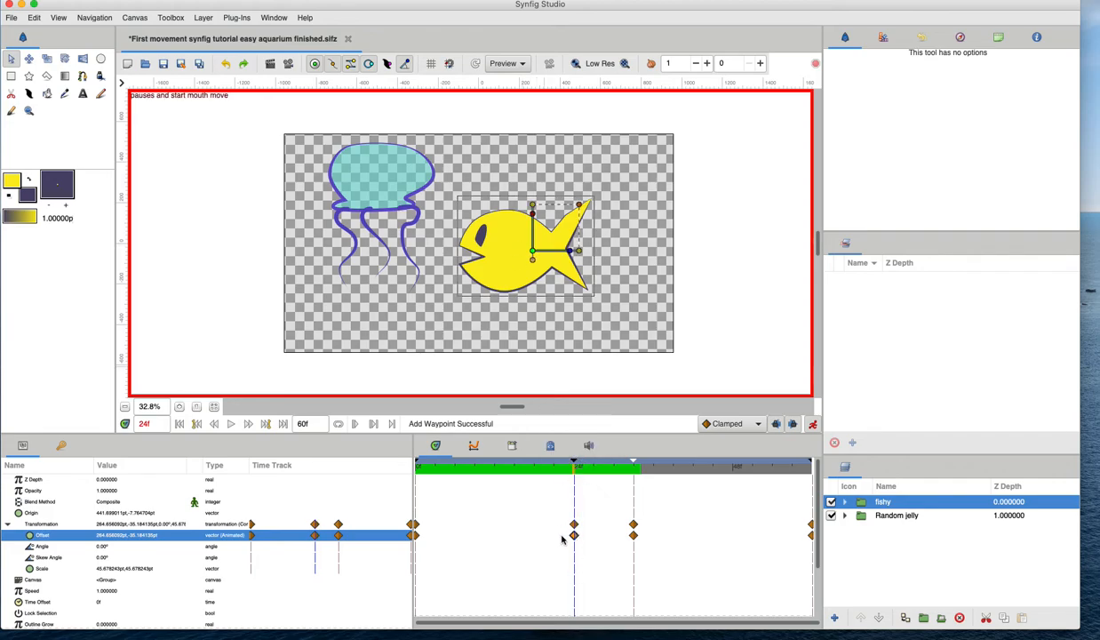
{"action": "left_click_drag", "start_coordinate": [532, 254], "coordinate": [530, 255]}
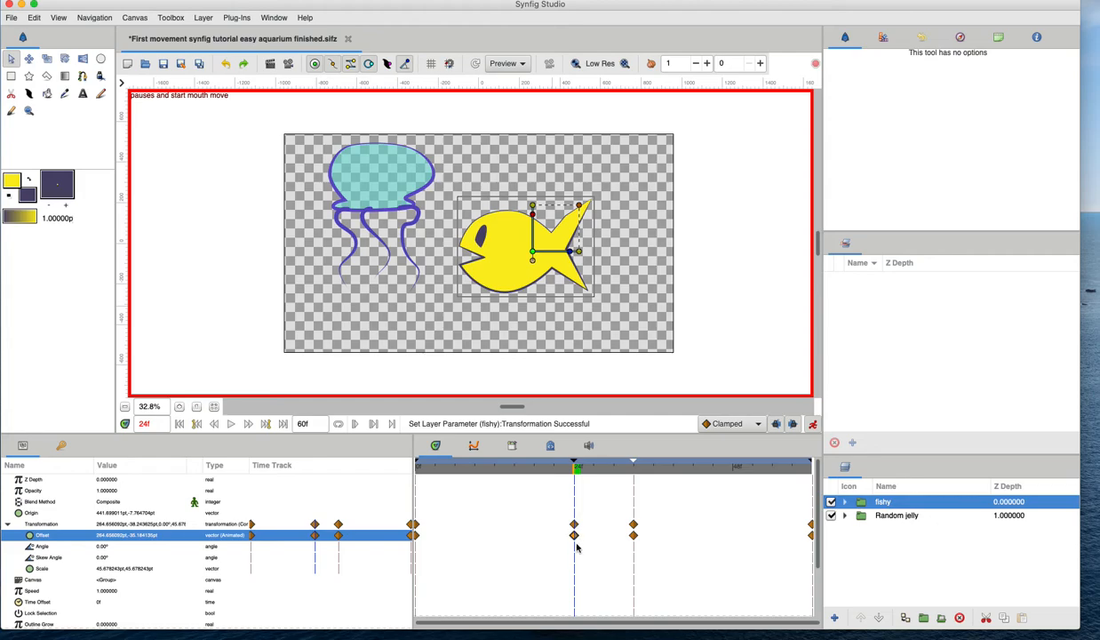
Review the Offset waypoint at 24f, move the time cursor to 33f, and save the file.
{"action": "left_click_drag", "start_coordinate": [582, 467], "coordinate": [634, 474]}
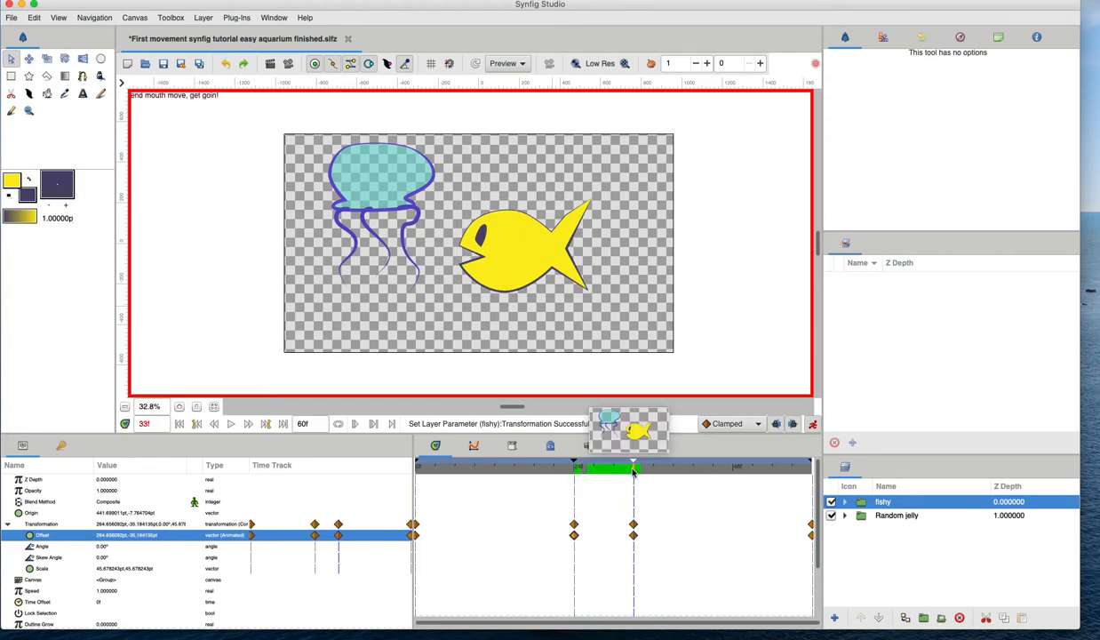
{"action": "right_click", "coordinate": [573, 539]}
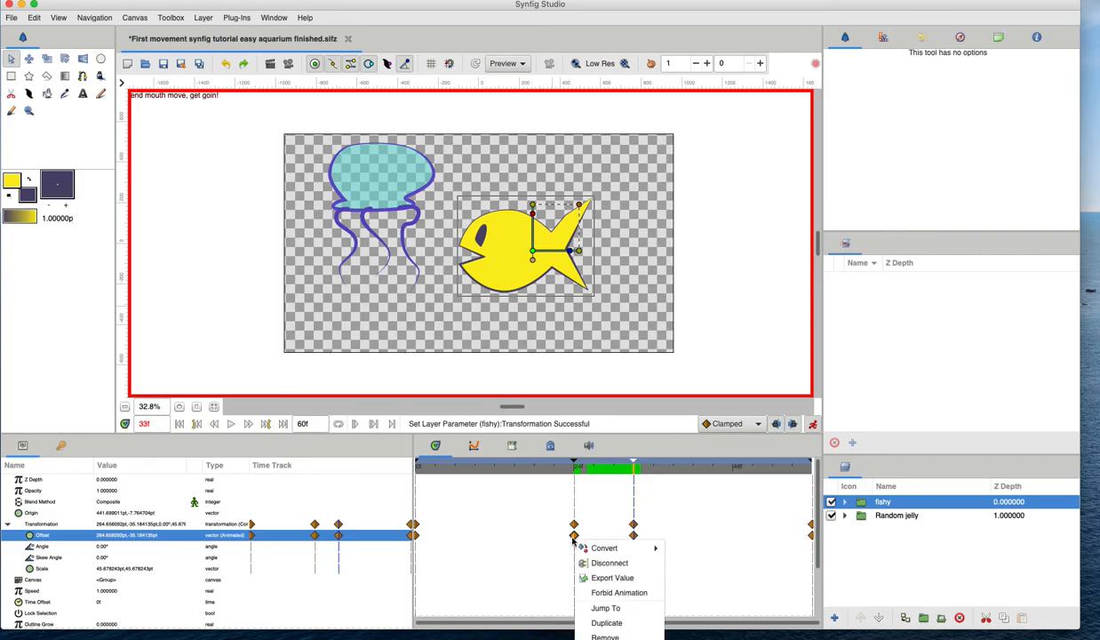
{"action": "left_click", "coordinate": [504, 529]}
{"action": "left_click_drag", "start_coordinate": [586, 472], "coordinate": [634, 474]}
{"action": "key", "text": "ctrl+s"}
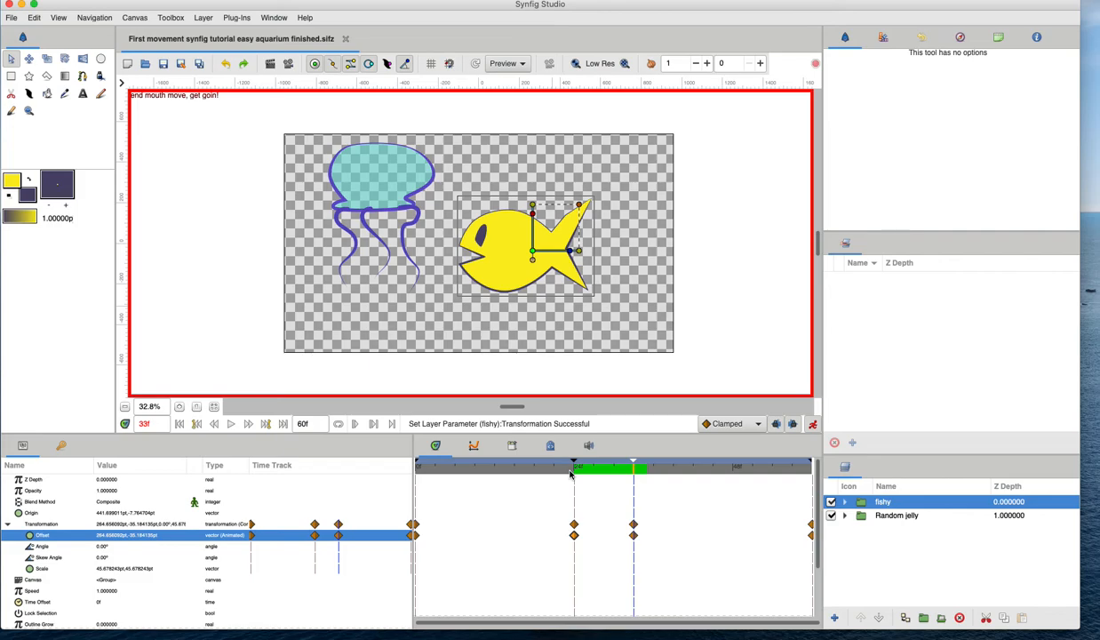
At frame 27, zoom in and move the fish mouth's lower vertex up to close the mouth, then save.
{"action": "left_click_drag", "start_coordinate": [544, 469], "coordinate": [395, 496]}
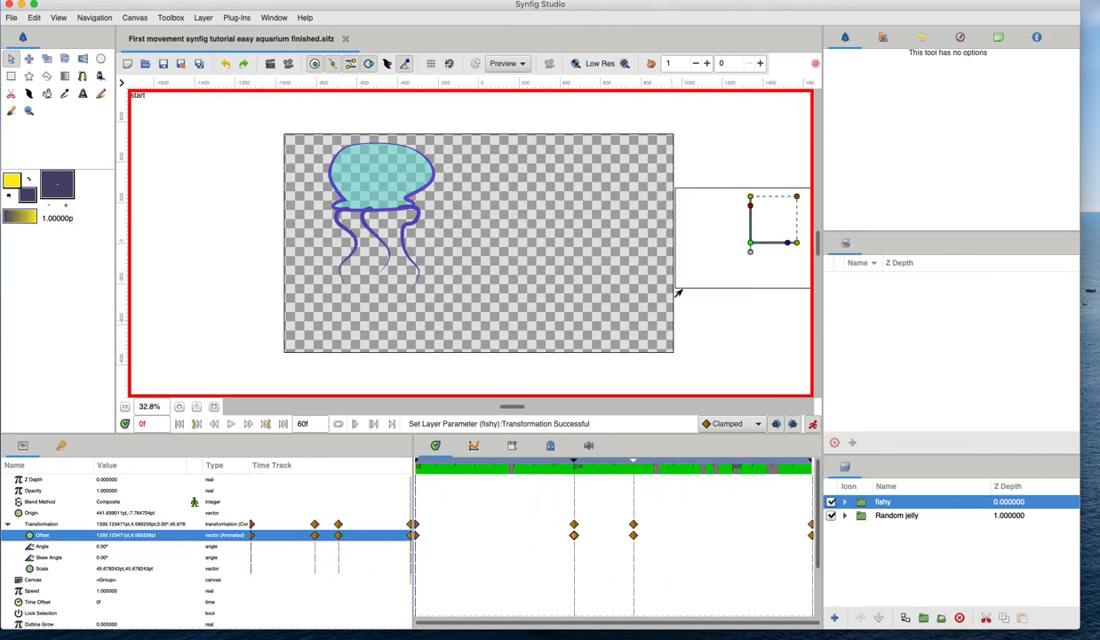
{"action": "left_click_drag", "start_coordinate": [481, 473], "coordinate": [364, 463]}
{"action": "left_click", "coordinate": [581, 472]}
{"action": "mouse_move", "coordinate": [581, 472]}
{"action": "left_mouse_down"}
{"action": "mouse_move", "coordinate": [624, 466]}
{"action": "mouse_move", "coordinate": [576, 475]}
{"action": "mouse_move", "coordinate": [591, 471]}
{"action": "left_mouse_up"}
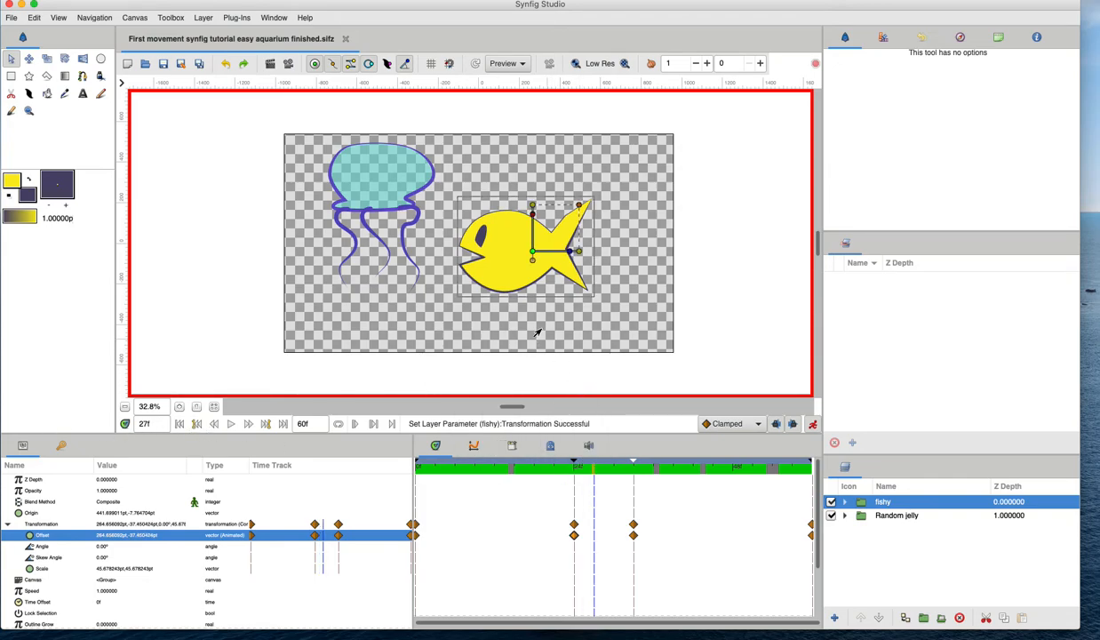
{"action": "scroll", "coordinate": [169, 410], "scroll_direction": "up", "scroll_amount": 2}
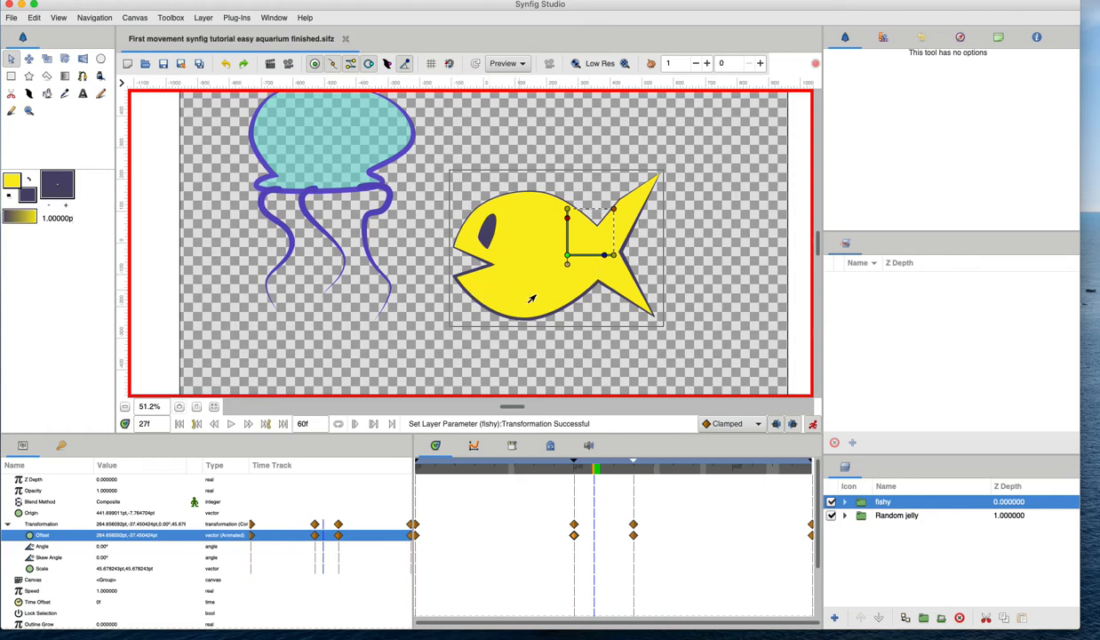
{"action": "left_click", "coordinate": [481, 293]}
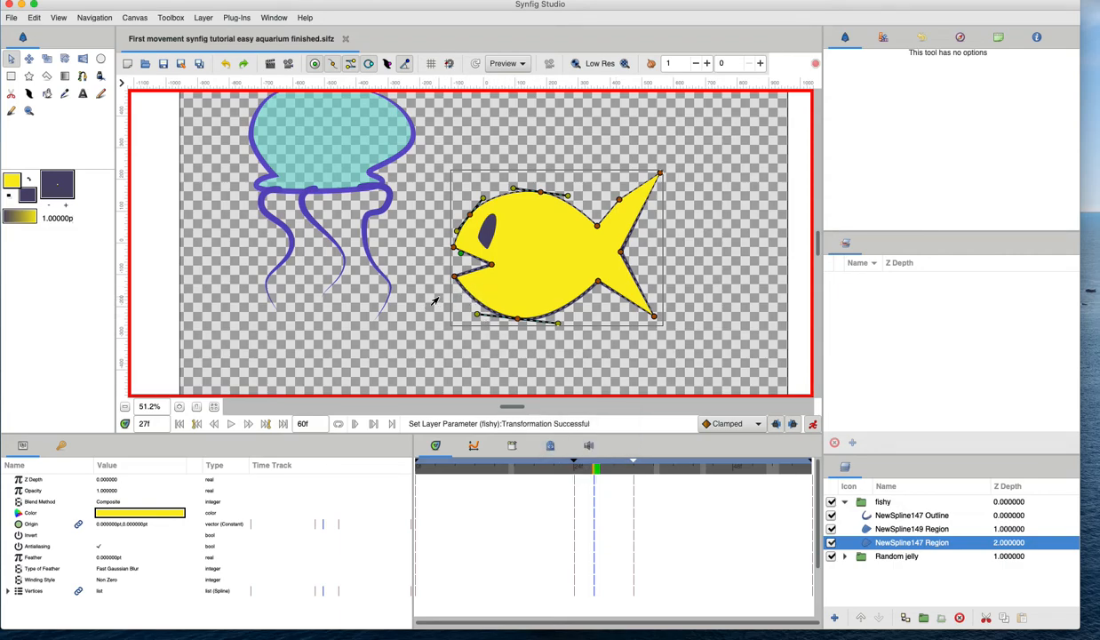
{"action": "left_click_drag", "start_coordinate": [436, 297], "coordinate": [449, 250]}
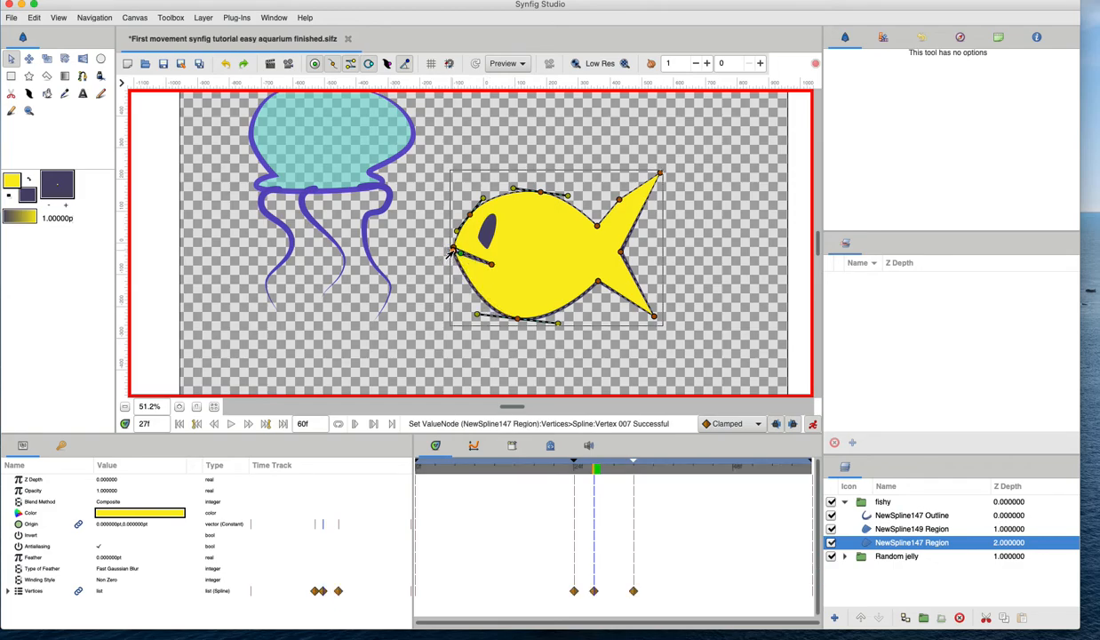
{"action": "key", "text": "ctrl+s"}
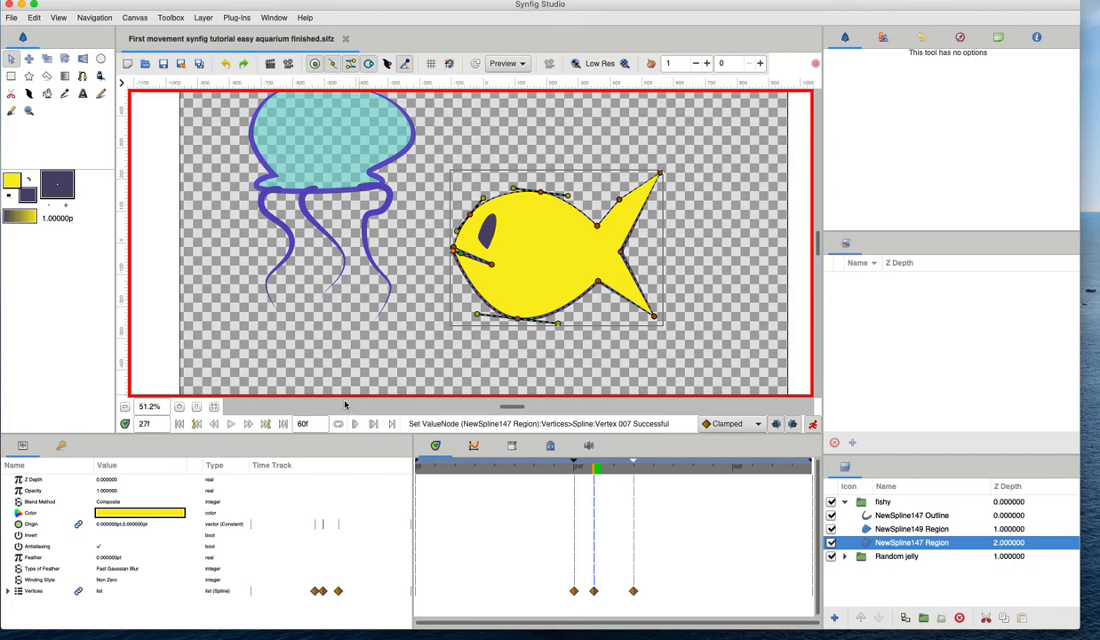
Step to frame 29 and duplicate the Vertices' 24f waypoint there to reopen the mouth.
{"action": "left_click", "coordinate": [247, 424]}
{"action": "left_click", "coordinate": [247, 424]}
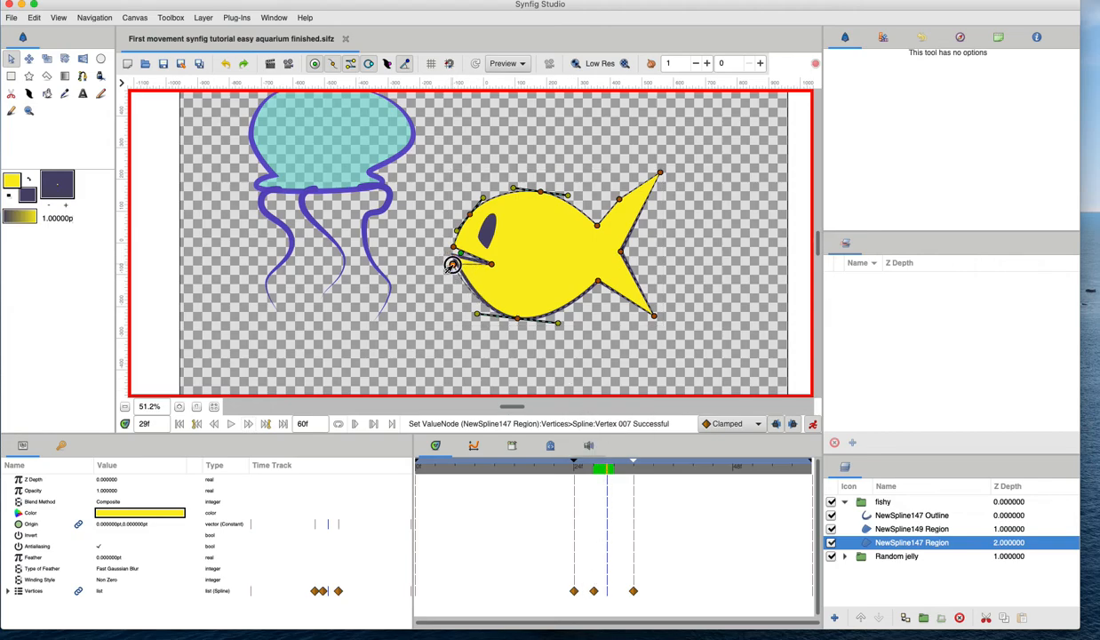
{"action": "left_click_drag", "start_coordinate": [452, 258], "coordinate": [453, 254]}
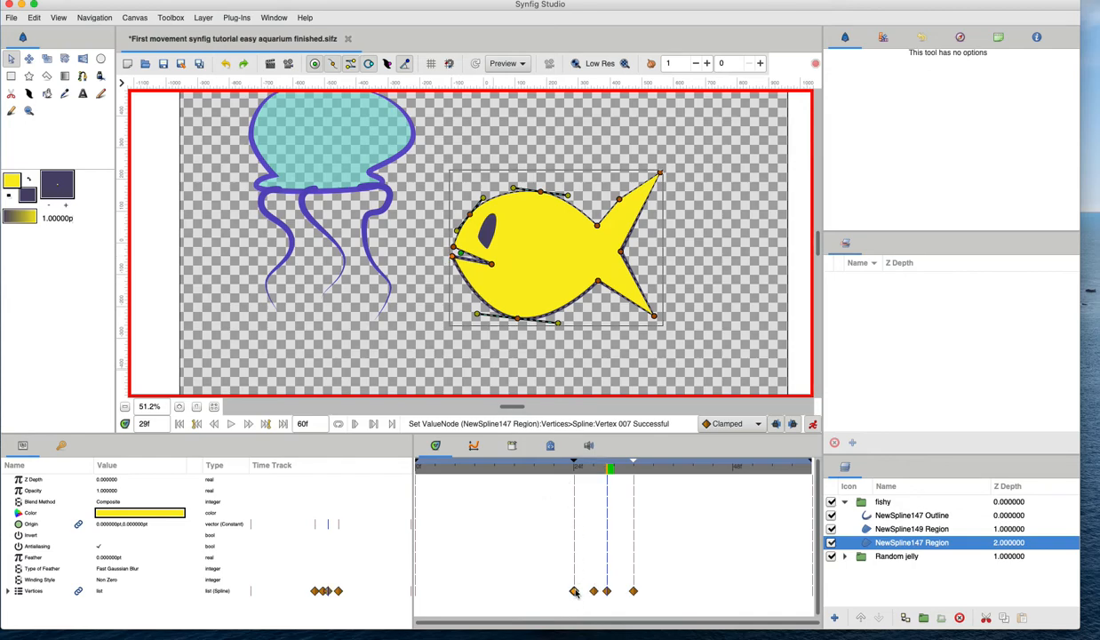
{"action": "right_click", "coordinate": [574, 592]}
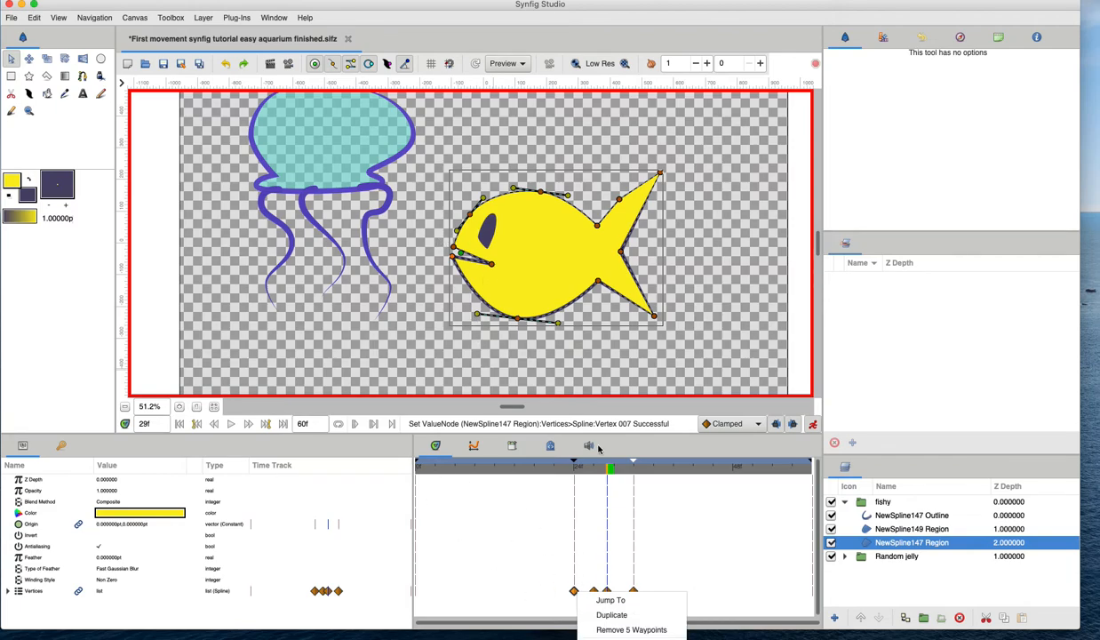
{"action": "left_click", "coordinate": [612, 614]}
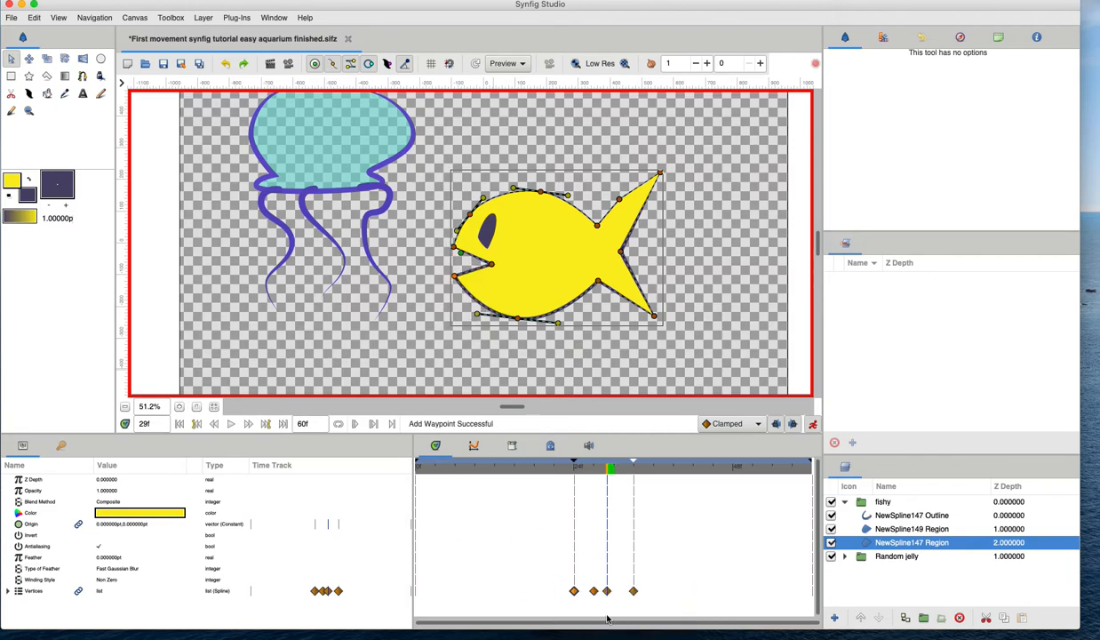
Shift the mouth waypoints along the Vertices time track by a frame.
{"action": "left_click_drag", "start_coordinate": [580, 473], "coordinate": [587, 469]}
{"action": "left_click_drag", "start_coordinate": [594, 596], "coordinate": [600, 593]}
Duplicate the 26f mouth waypoint onto frame 30 to repeat the chomp, then save.
{"action": "left_click_drag", "start_coordinate": [610, 469], "coordinate": [613, 467]}
{"action": "right_click", "coordinate": [587, 593]}
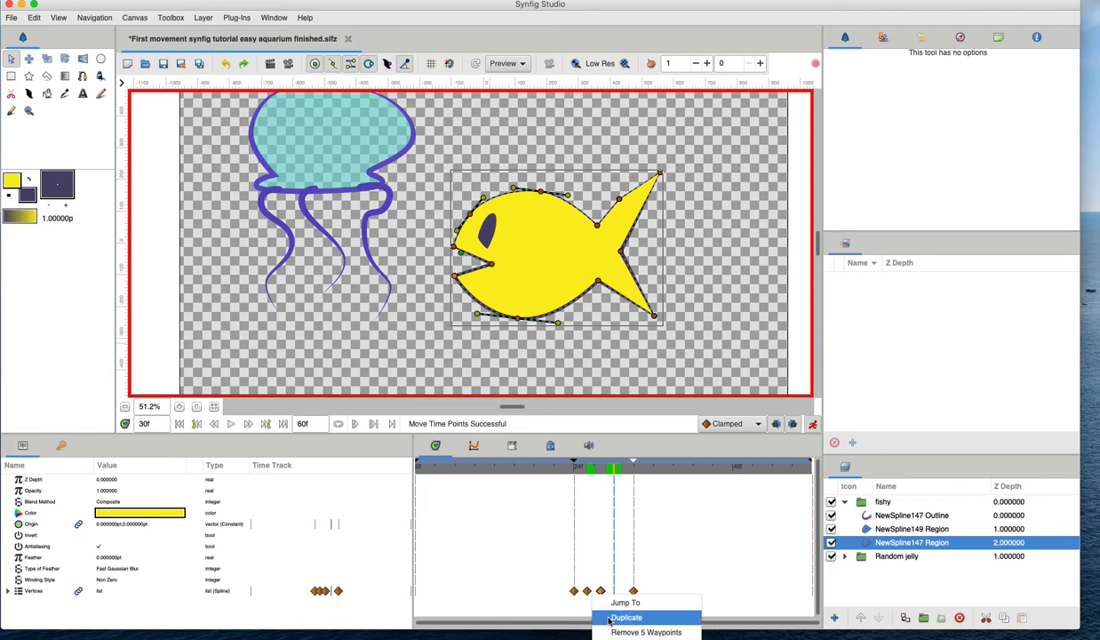
{"action": "left_click", "coordinate": [610, 618]}
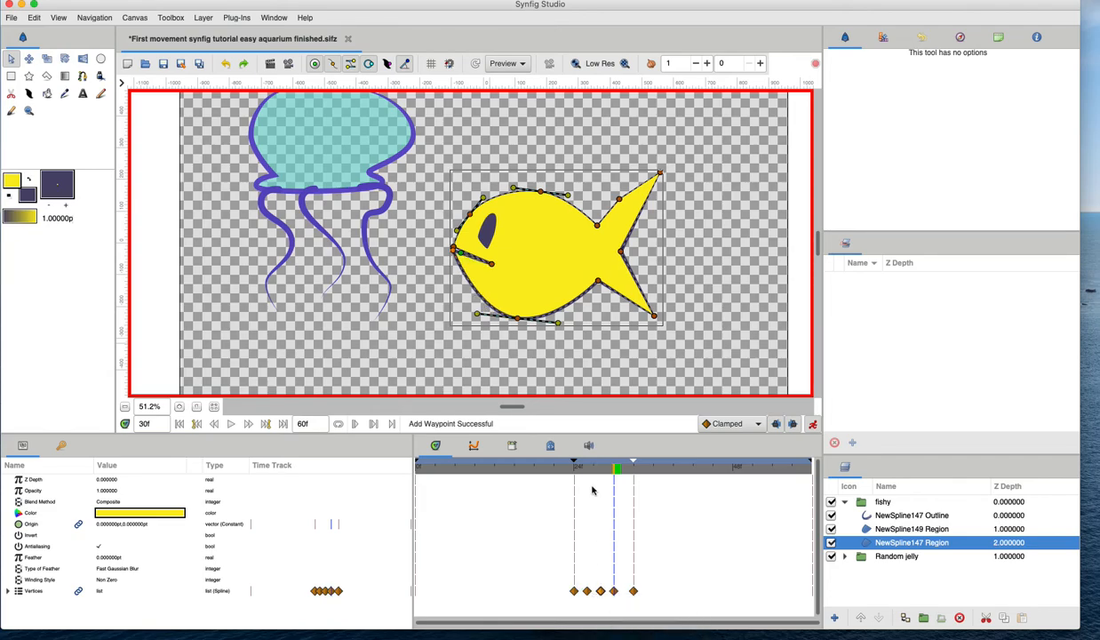
{"action": "left_click_drag", "start_coordinate": [619, 471], "coordinate": [588, 485]}
{"action": "key", "text": "ctrl+s"}
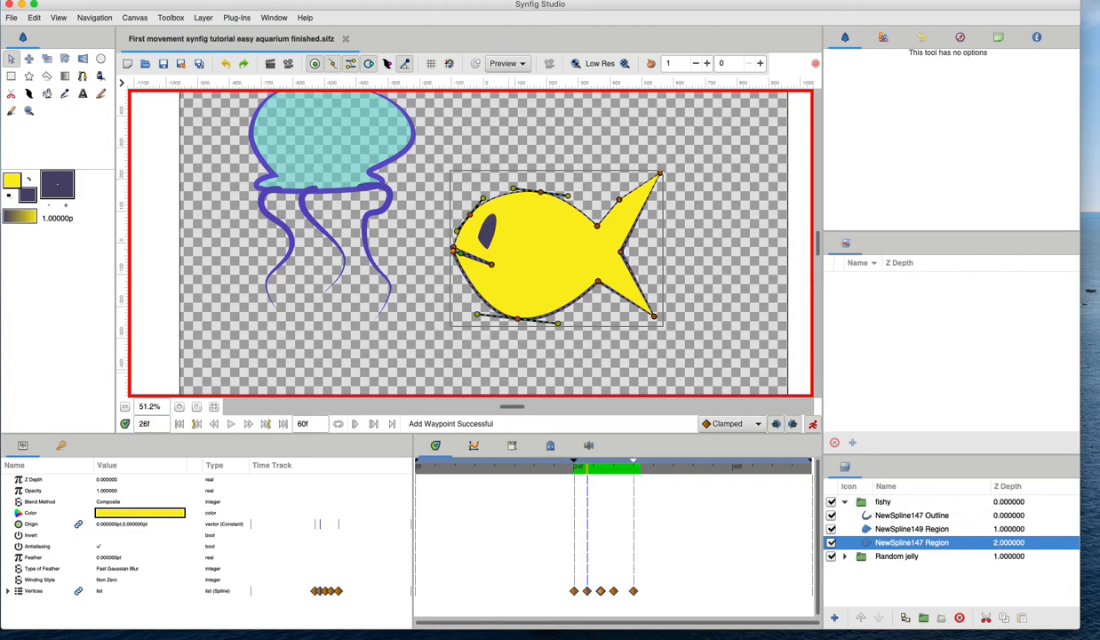
Expand the Vertices parameter to inspect the individual vertex tracks.
{"action": "left_click", "coordinate": [32, 591]}
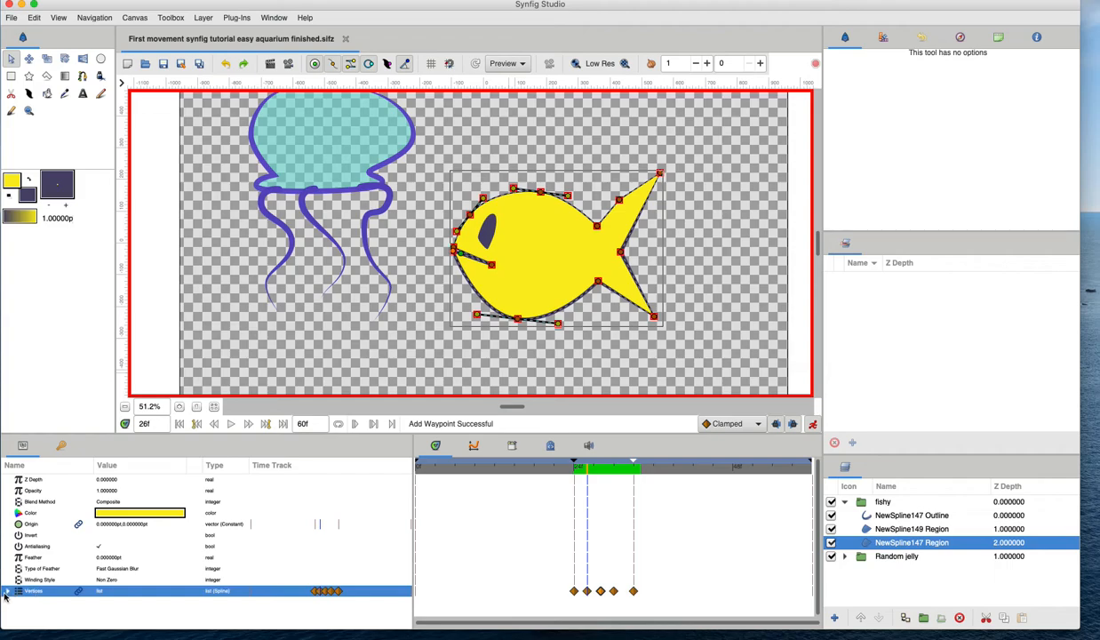
{"action": "left_click", "coordinate": [7, 591]}
{"action": "scroll", "coordinate": [50, 577], "scroll_direction": "down", "scroll_amount": 3}
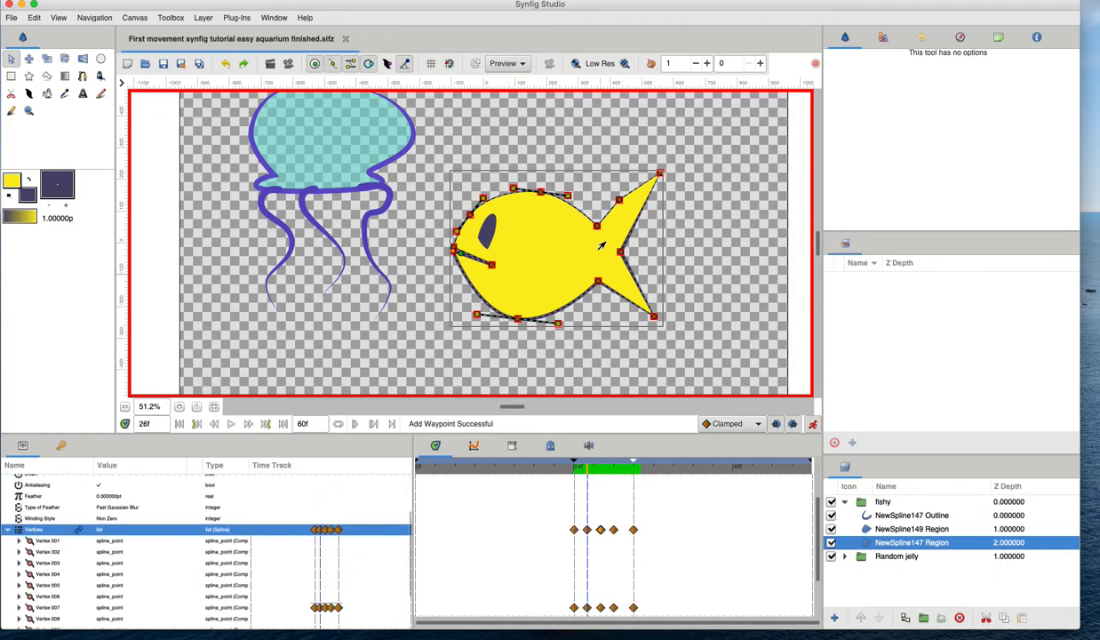
{"action": "scroll", "coordinate": [46, 571], "scroll_direction": "down", "scroll_amount": 3}
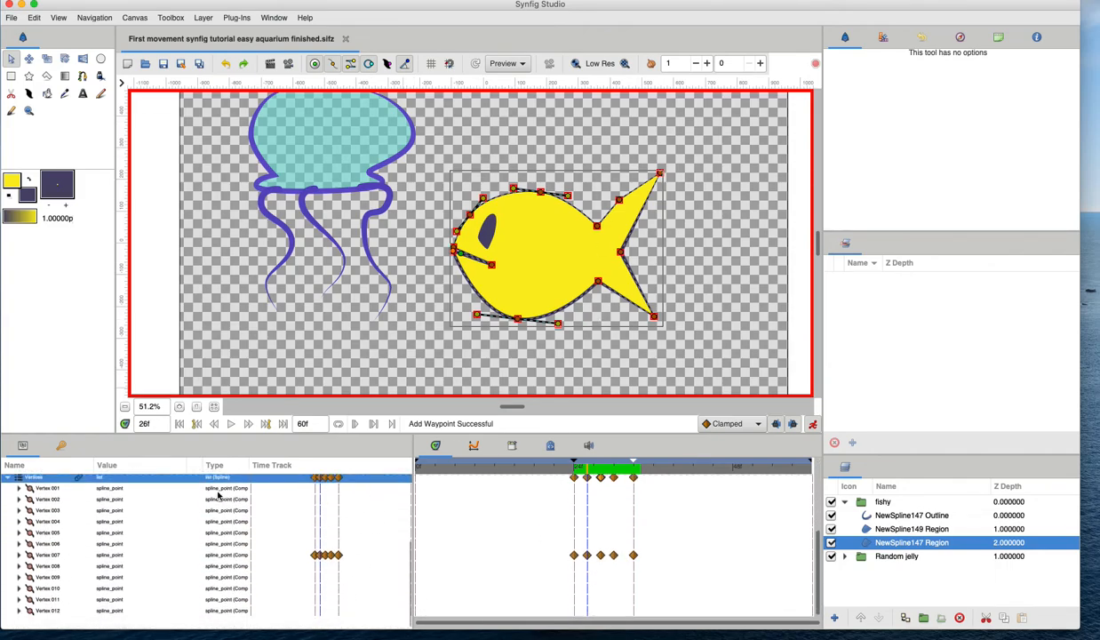
Collapse the Vertices parameter and scrub the time cursor through frames 24 to 31 to review the mouth chomp.
{"action": "scroll", "coordinate": [111, 587], "scroll_direction": "up", "scroll_amount": 4}
{"action": "left_click", "coordinate": [7, 538]}
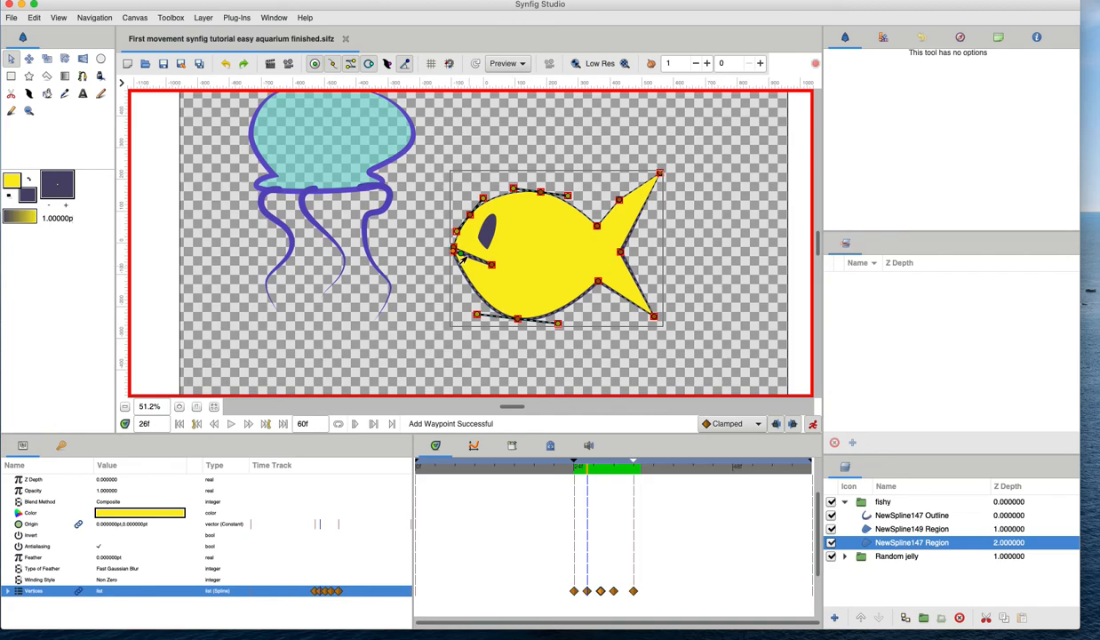
{"action": "left_click", "coordinate": [620, 467]}
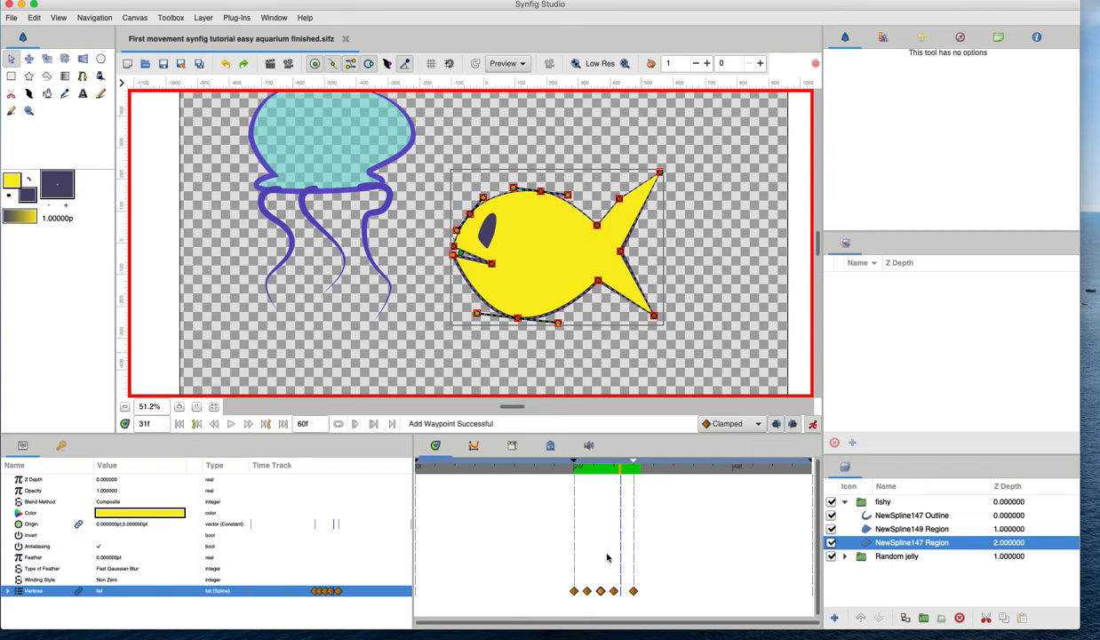
{"action": "left_click_drag", "start_coordinate": [592, 469], "coordinate": [572, 488]}
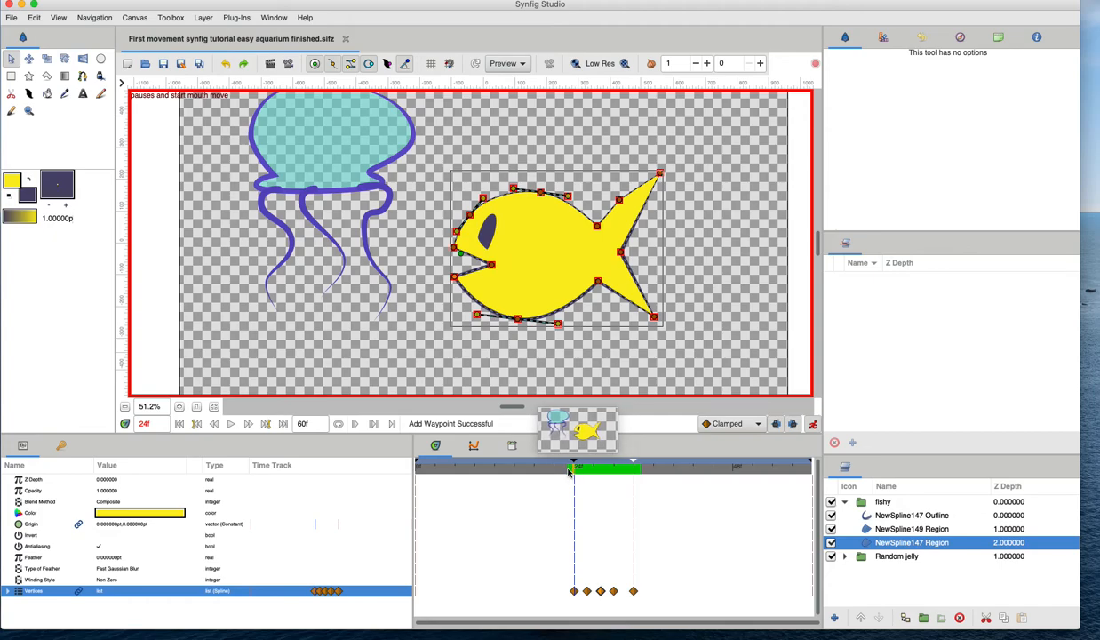
{"action": "mouse_move", "coordinate": [576, 473]}
{"action": "left_mouse_down"}
{"action": "mouse_move", "coordinate": [570, 467]}
{"action": "mouse_move", "coordinate": [586, 468]}
{"action": "left_mouse_up"}
{"action": "left_click", "coordinate": [459, 273]}
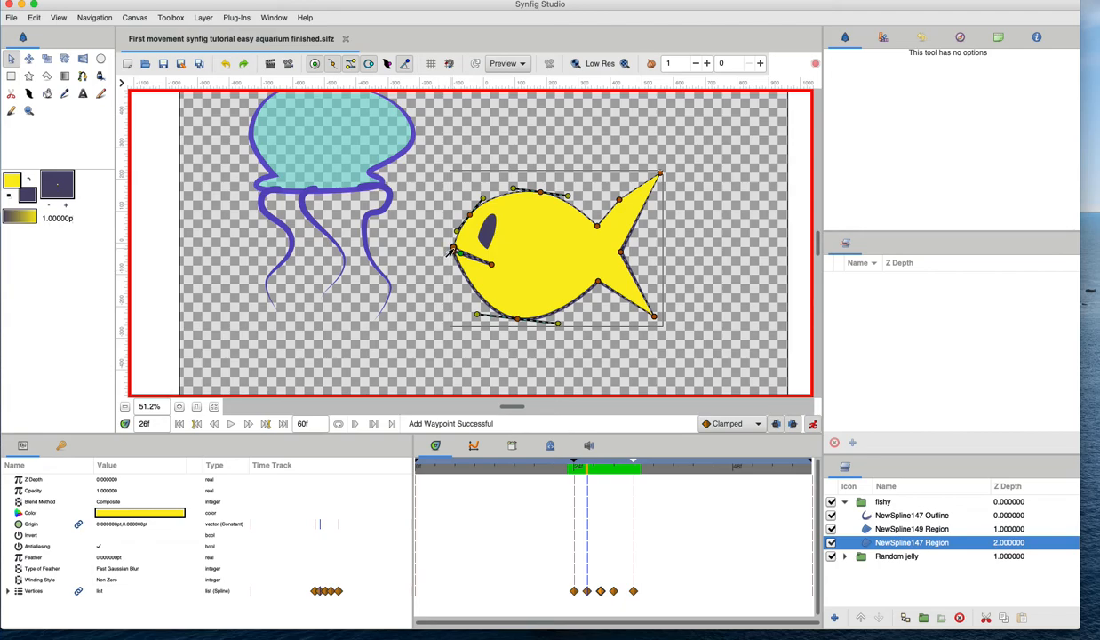
{"action": "left_click", "coordinate": [598, 467]}
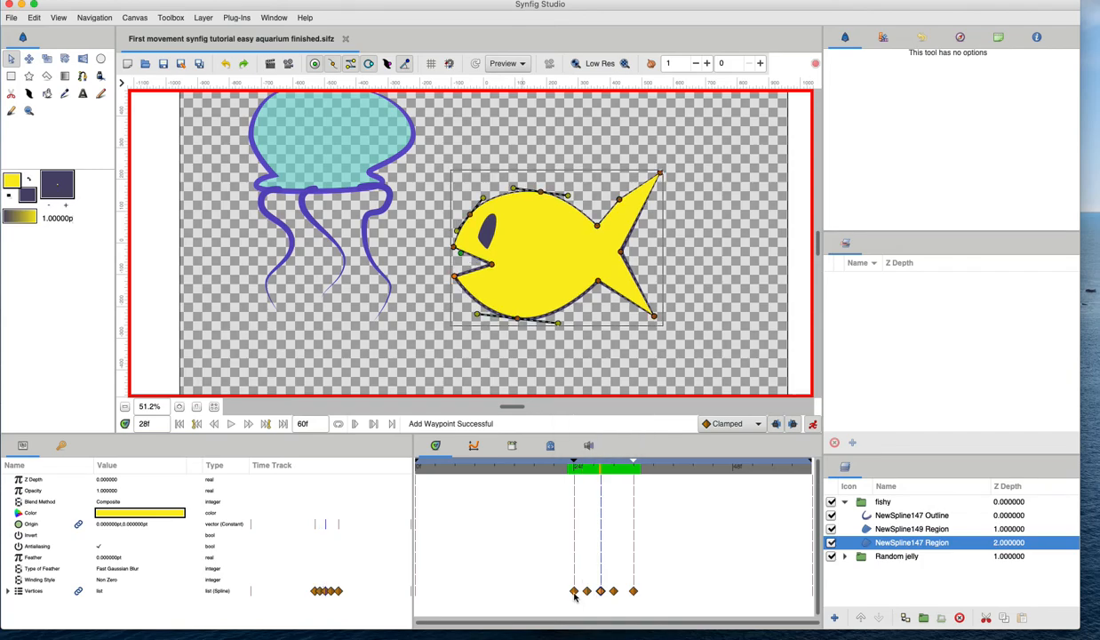
{"action": "left_click", "coordinate": [614, 466]}
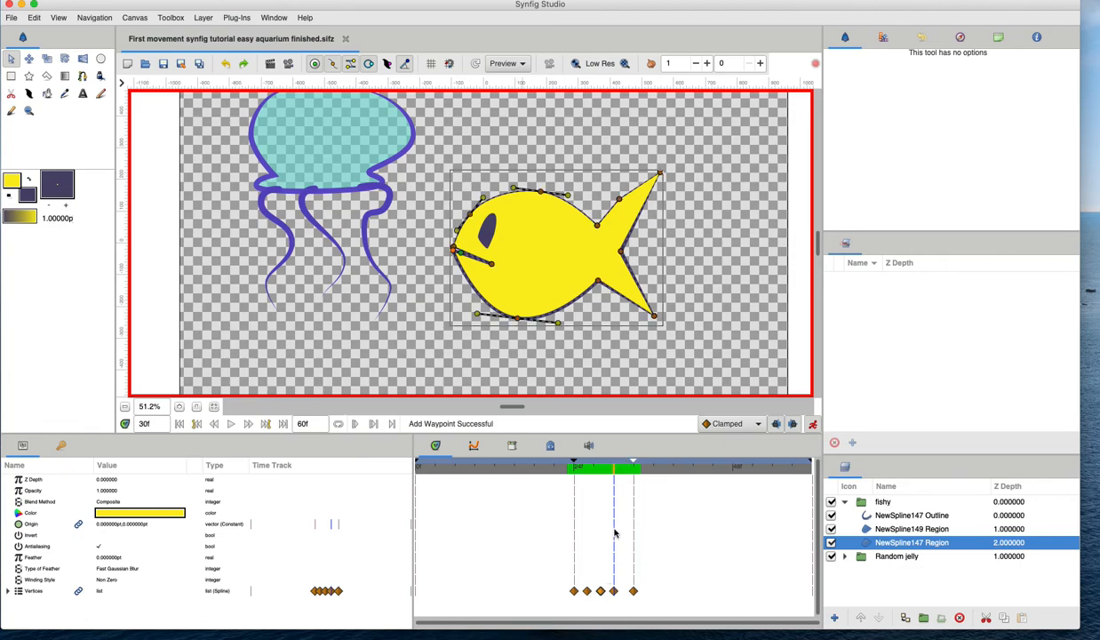
{"action": "left_click_drag", "start_coordinate": [582, 469], "coordinate": [610, 473]}
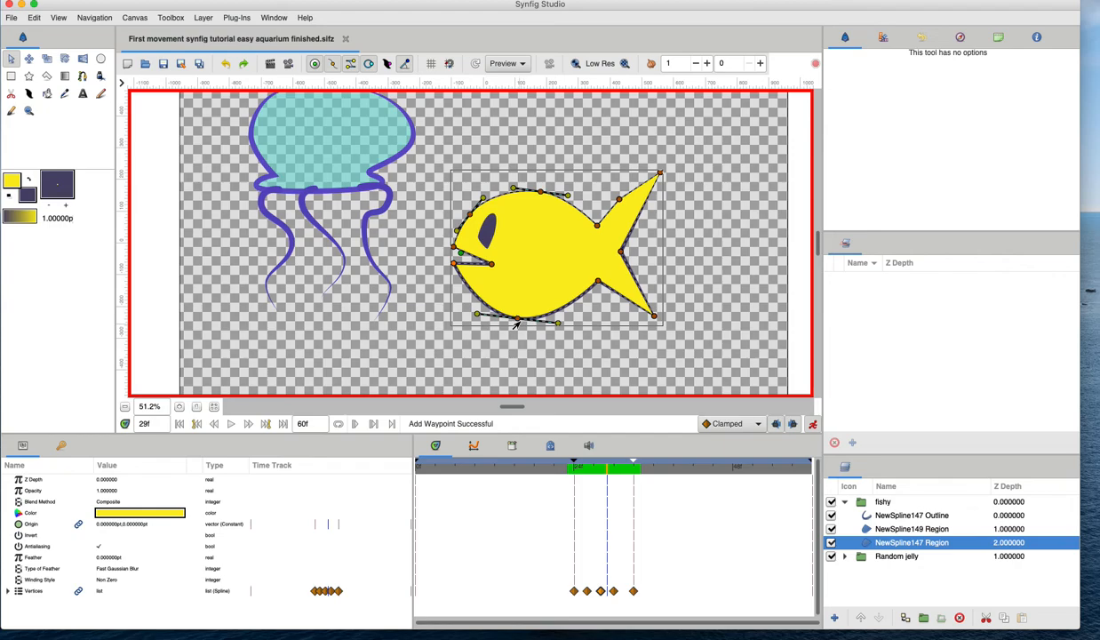
Zoom out the canvas and render a preview at quality 0.30 and 12 FPS.
{"action": "key", "text": "minus"}
{"action": "key", "text": "minus"}
{"action": "key", "text": "minus"}
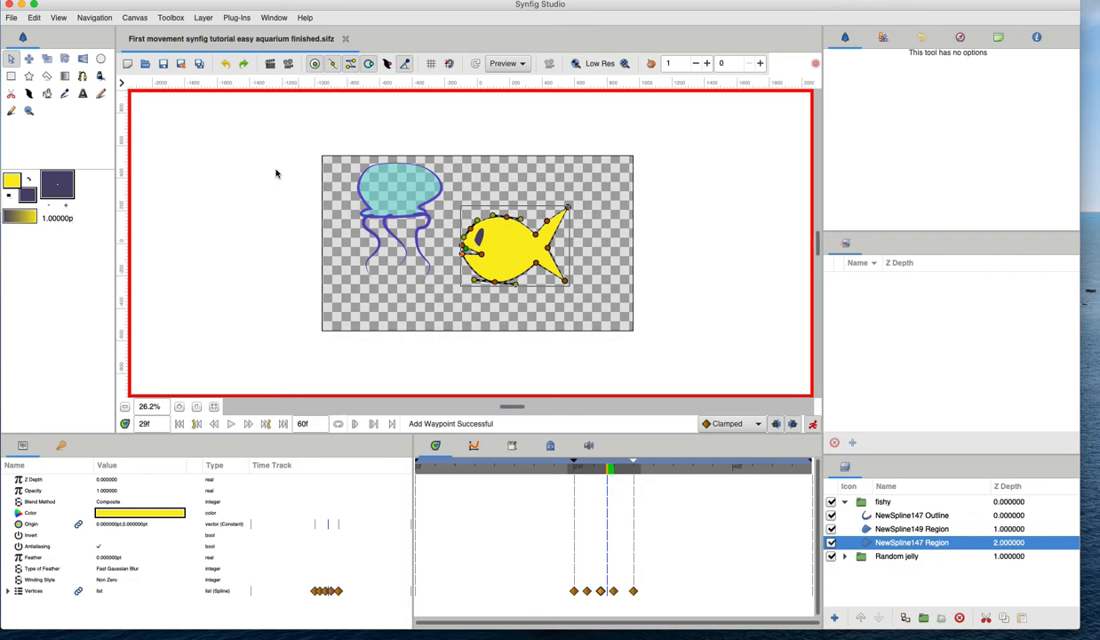
{"action": "left_click", "coordinate": [290, 66]}
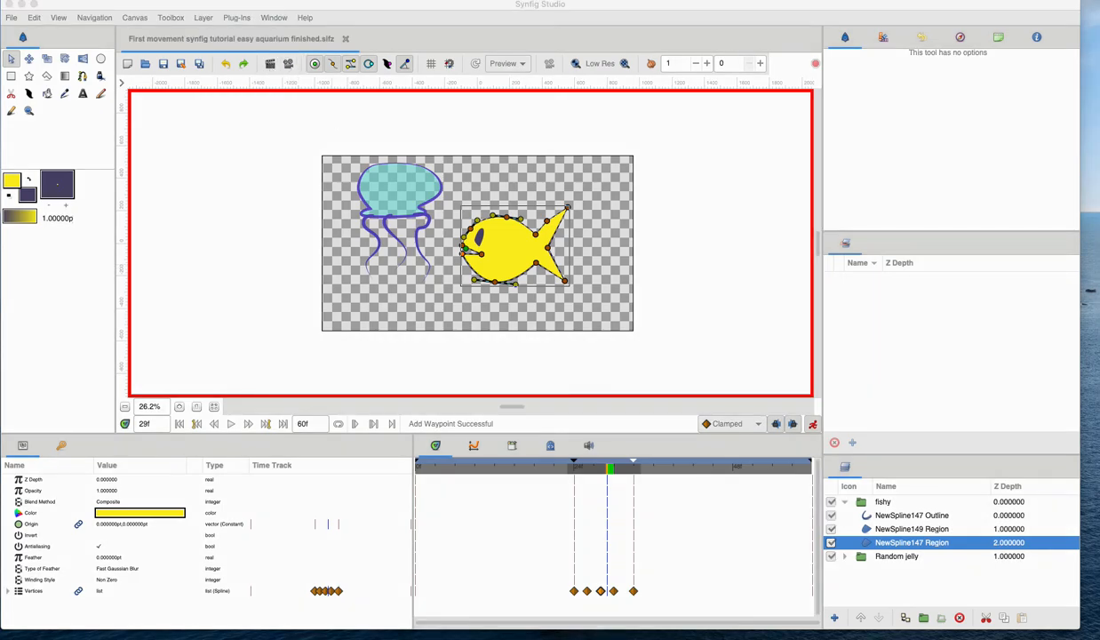
{"action": "left_click_drag", "start_coordinate": [824, 93], "coordinate": [792, 153]}
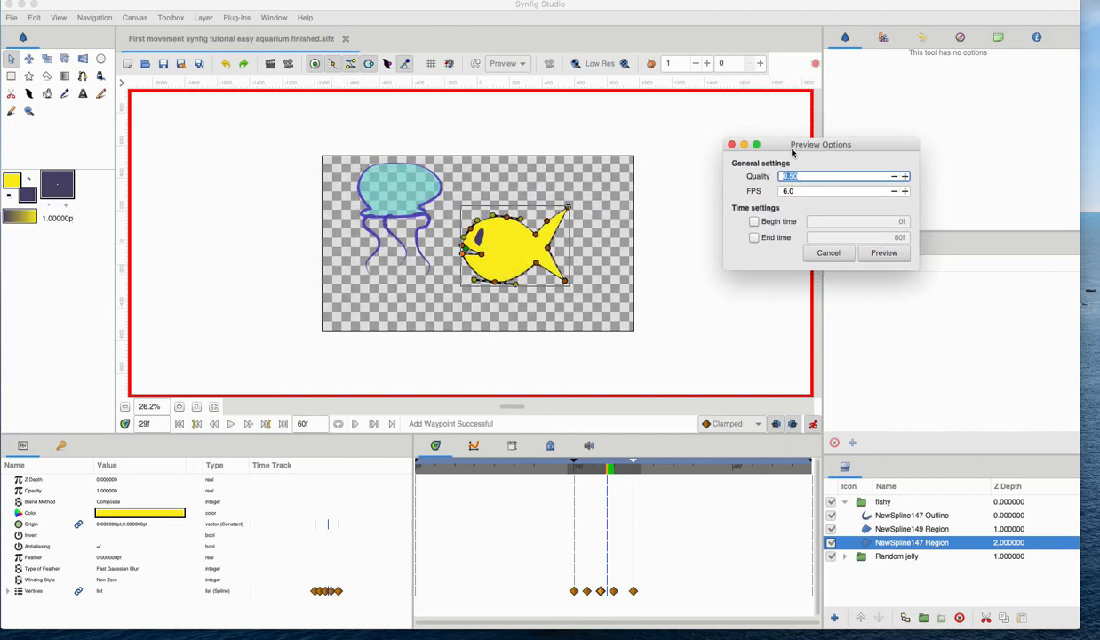
{"action": "left_click", "coordinate": [906, 191]}
{"action": "left_click", "coordinate": [906, 191]}
{"action": "left_click", "coordinate": [905, 191]}
{"action": "left_click", "coordinate": [905, 191]}
{"action": "left_click", "coordinate": [906, 191]}
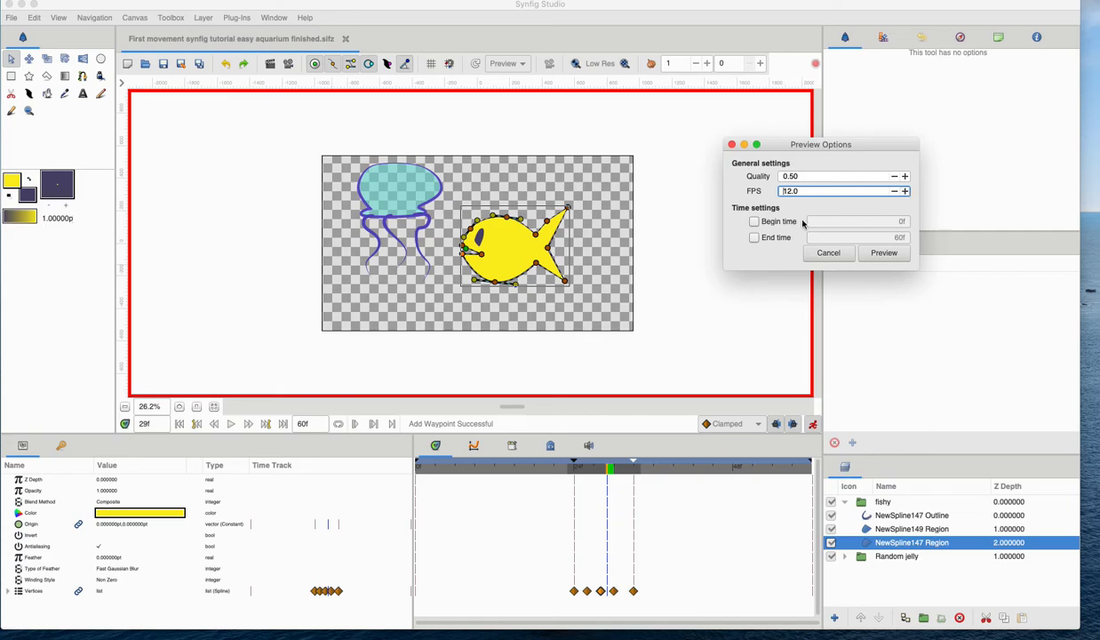
{"action": "left_click", "coordinate": [894, 176]}
{"action": "left_click", "coordinate": [894, 176]}
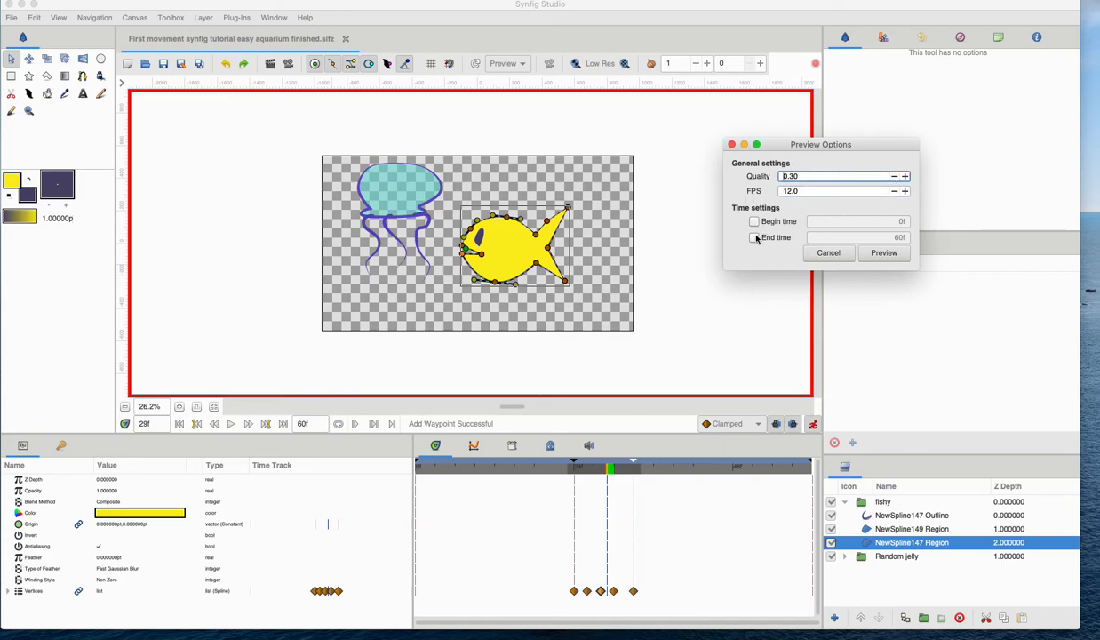
{"action": "left_click", "coordinate": [884, 252]}
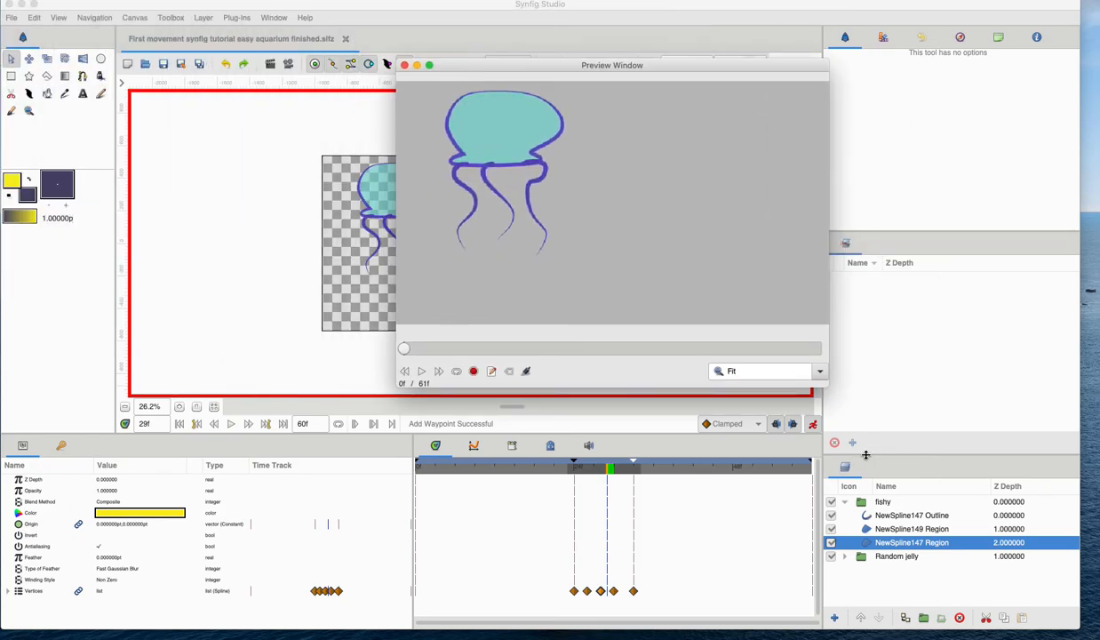
Play the preview fitted to the window, pause it, and close the preview window.
{"action": "left_click", "coordinate": [819, 372]}
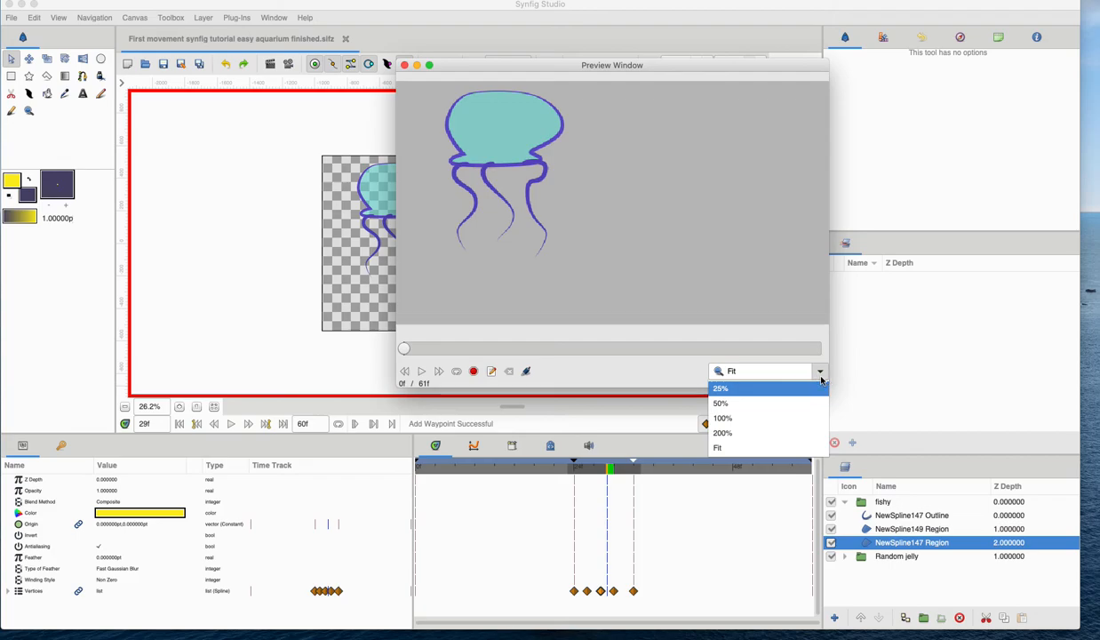
{"action": "left_click", "coordinate": [718, 448]}
{"action": "left_click", "coordinate": [421, 371]}
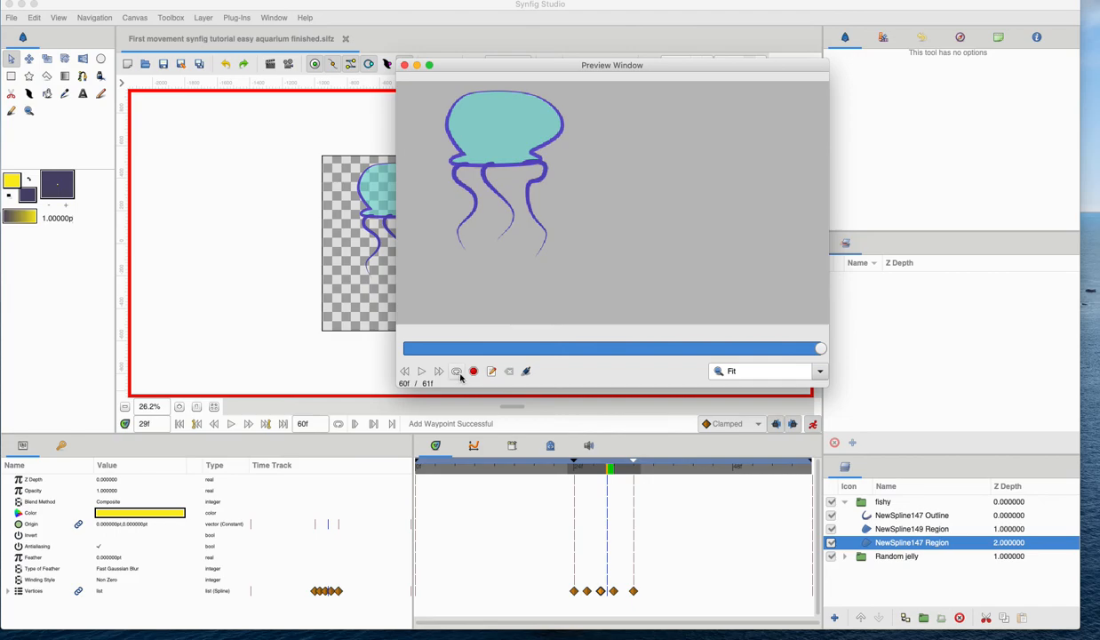
{"action": "left_click", "coordinate": [421, 372]}
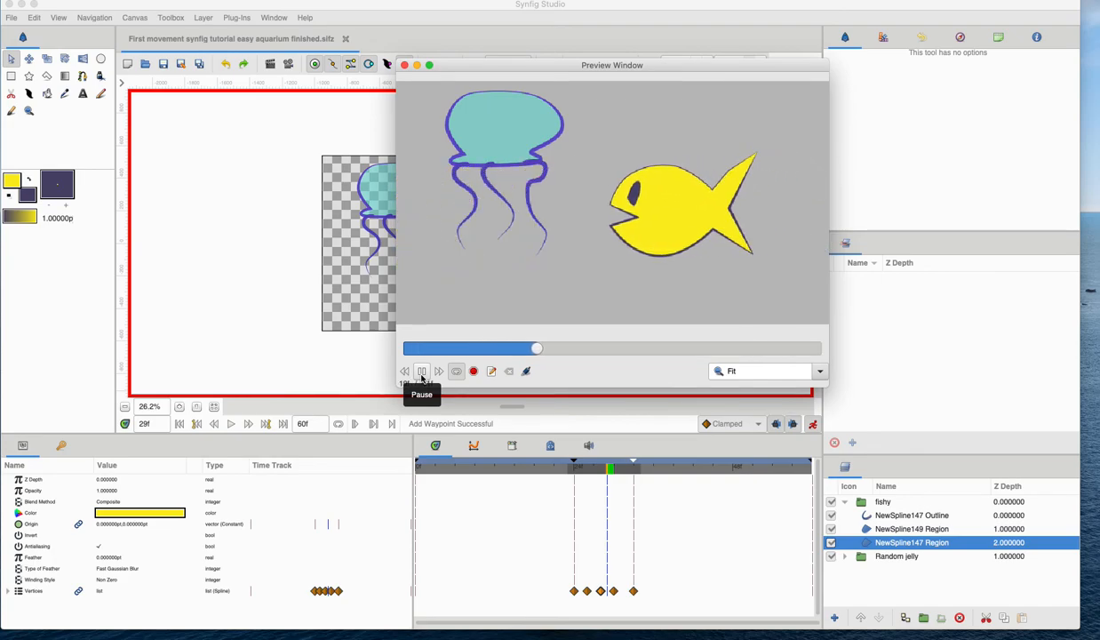
{"action": "left_click", "coordinate": [423, 377]}
{"action": "left_click", "coordinate": [404, 65]}
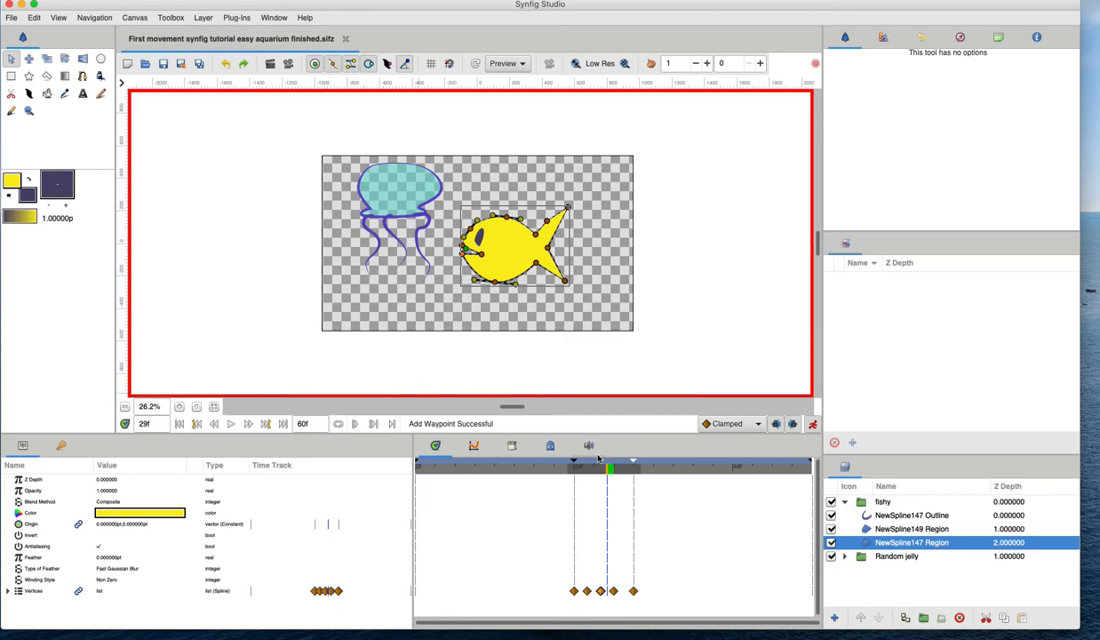
Turn off animation mode.
{"action": "left_click", "coordinate": [812, 424]}
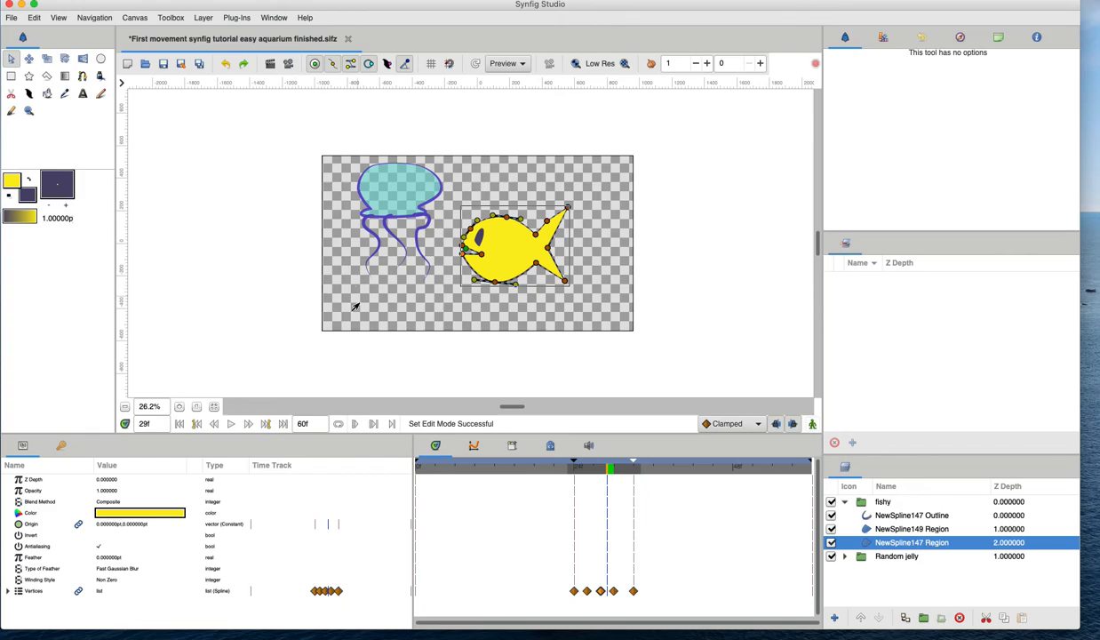
{"action": "scroll", "coordinate": [355, 306], "scroll_direction": "left", "scroll_amount": 3}
{"action": "scroll", "coordinate": [354, 307], "scroll_direction": "up", "scroll_amount": 2}
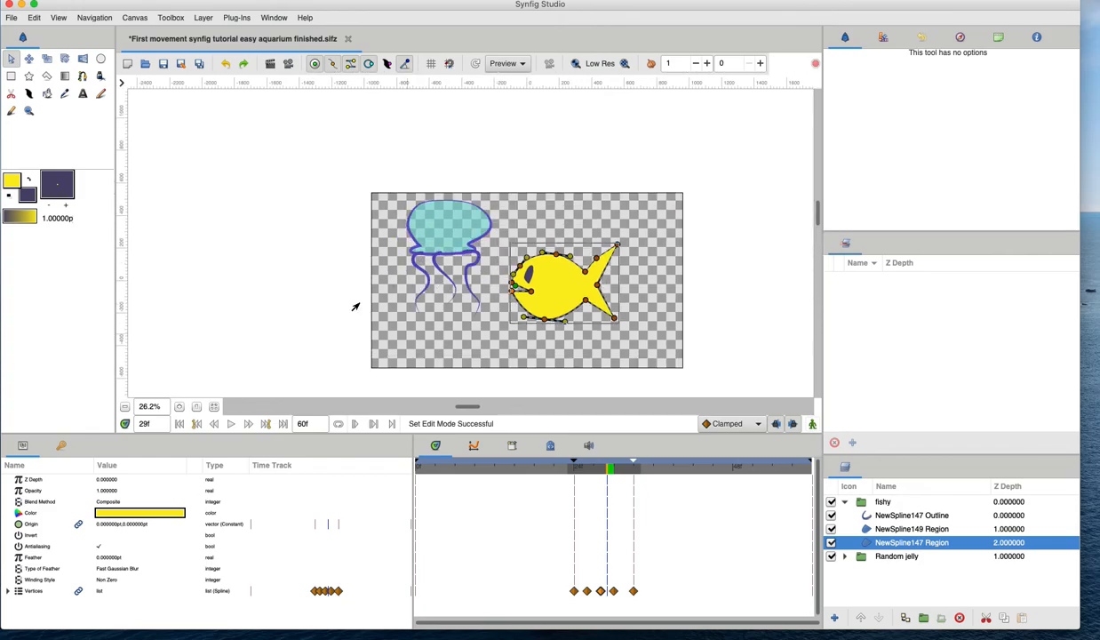
{"action": "scroll", "coordinate": [355, 307], "scroll_direction": "down", "scroll_amount": 1}
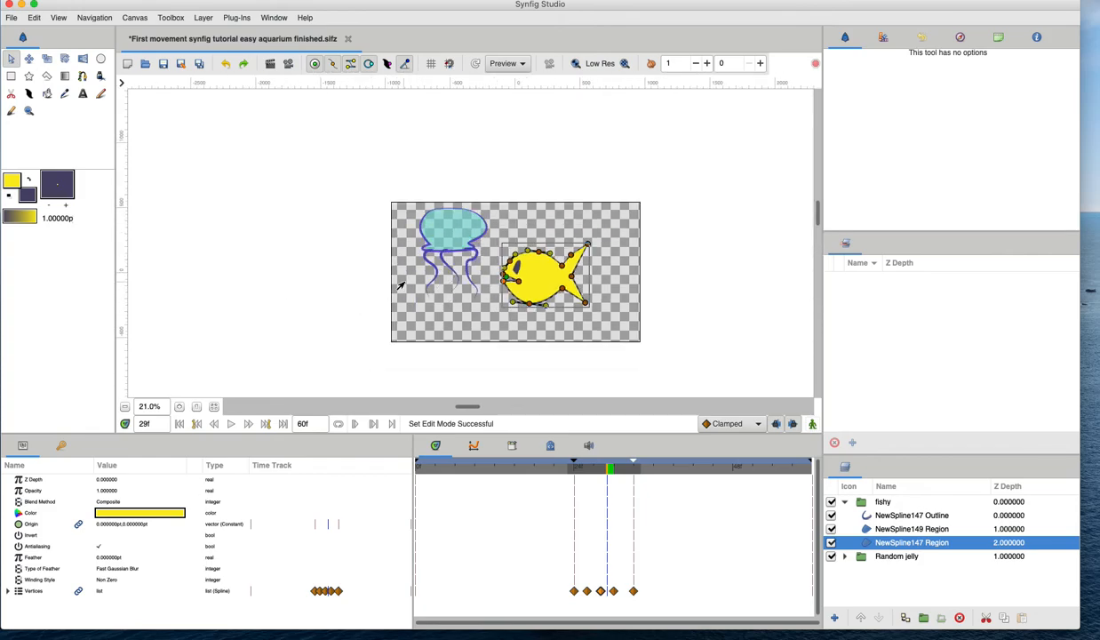
Select the Random jelly group and look through its outline and region sublayers.
{"action": "left_click", "coordinate": [445, 246]}
{"action": "scroll", "coordinate": [885, 543], "scroll_direction": "up", "scroll_amount": 2}
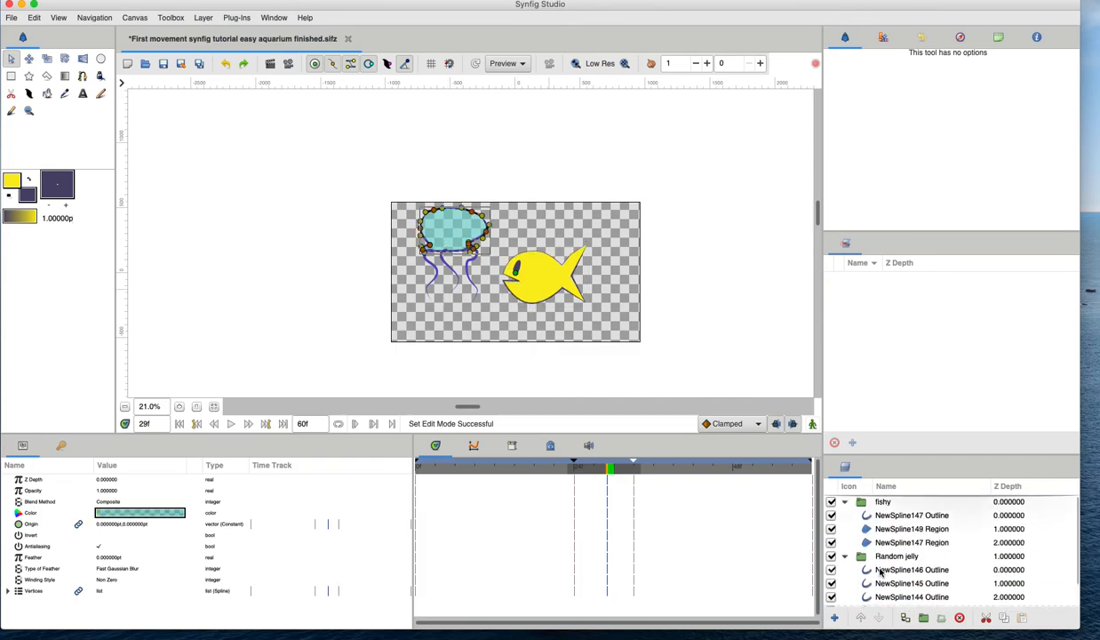
{"action": "left_click", "coordinate": [844, 503]}
{"action": "left_click", "coordinate": [856, 518]}
{"action": "left_click", "coordinate": [846, 516]}
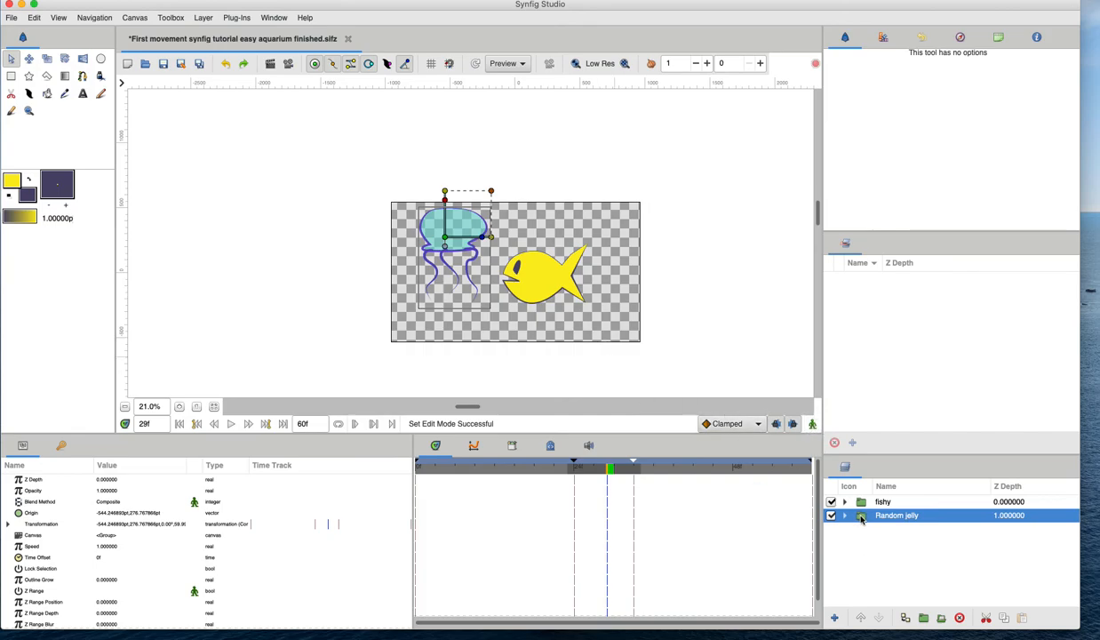
{"action": "left_click", "coordinate": [845, 515]}
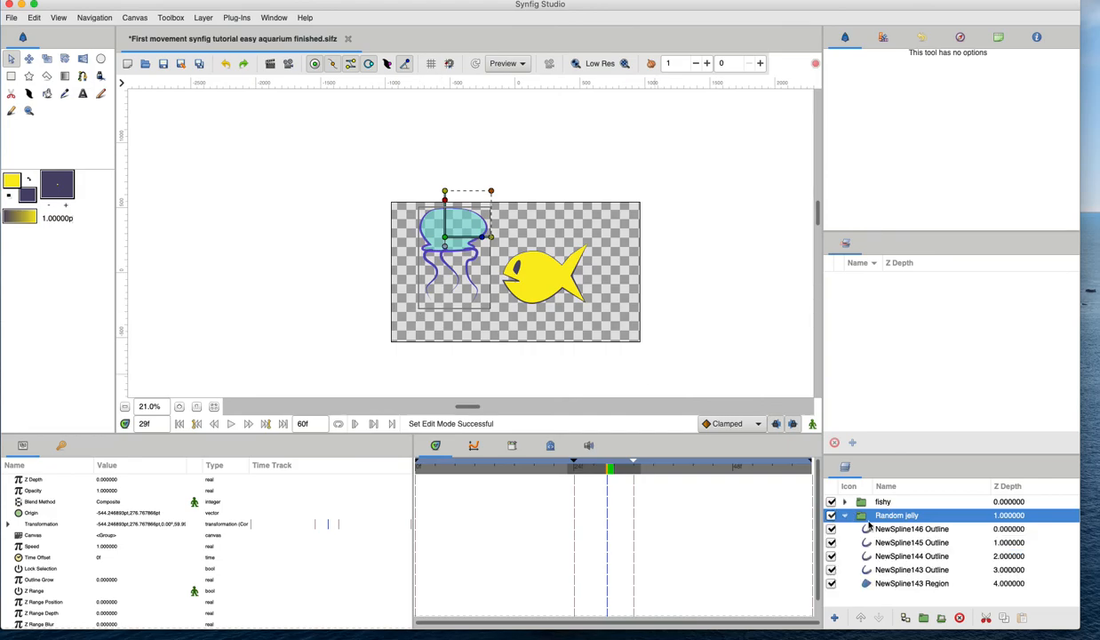
{"action": "left_click", "coordinate": [877, 583]}
{"action": "left_click", "coordinate": [881, 570]}
{"action": "left_click", "coordinate": [884, 555]}
{"action": "left_click", "coordinate": [888, 541]}
{"action": "left_click", "coordinate": [887, 529]}
{"action": "left_click", "coordinate": [846, 516]}
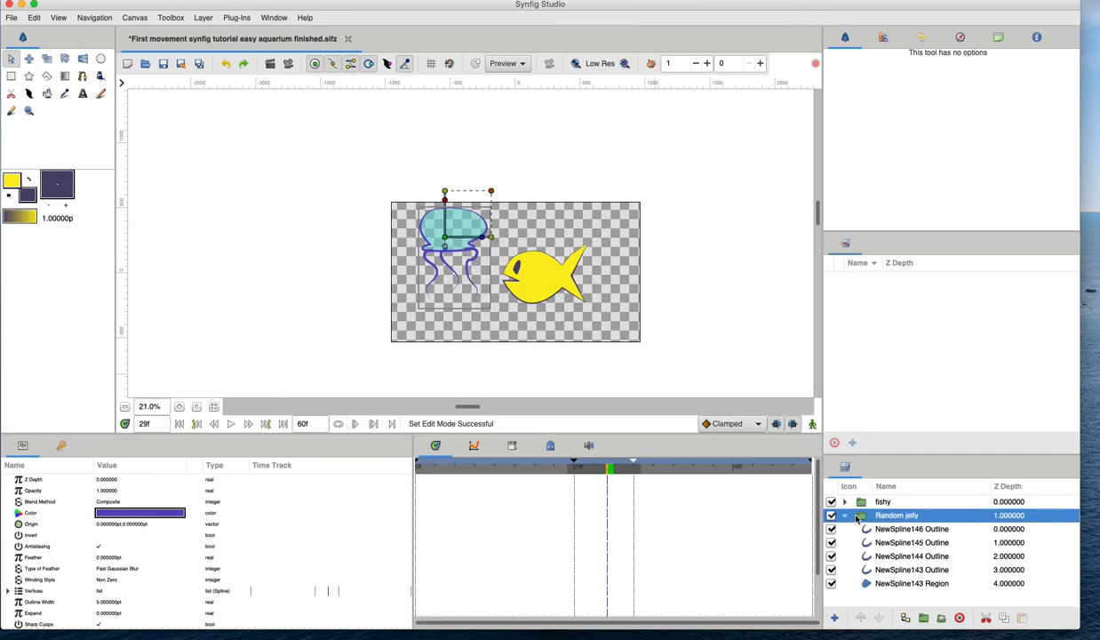
Nudge the Random jelly group's transformation offset handle slightly on the canvas.
{"action": "scroll", "coordinate": [360, 232], "scroll_direction": "up", "scroll_amount": 3}
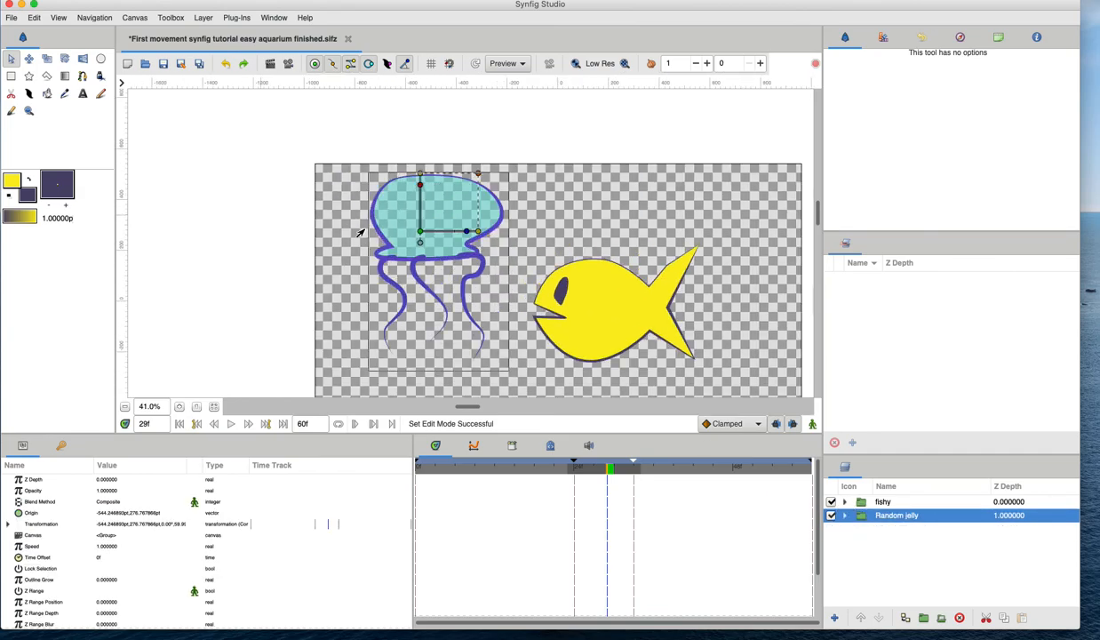
{"action": "scroll", "coordinate": [405, 285], "scroll_direction": "up", "scroll_amount": 1}
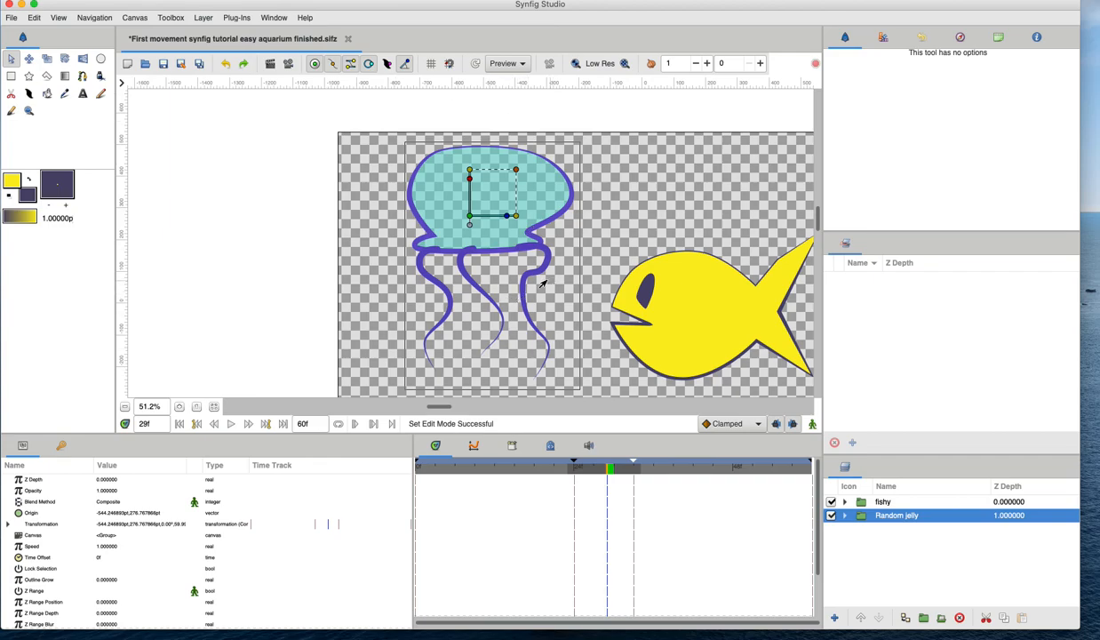
{"action": "left_click", "coordinate": [484, 466]}
{"action": "left_click", "coordinate": [515, 466]}
{"action": "left_click_drag", "start_coordinate": [469, 216], "coordinate": [452, 217]}
{"action": "left_click", "coordinate": [667, 467]}
{"action": "left_click_drag", "start_coordinate": [518, 468], "coordinate": [380, 479]}
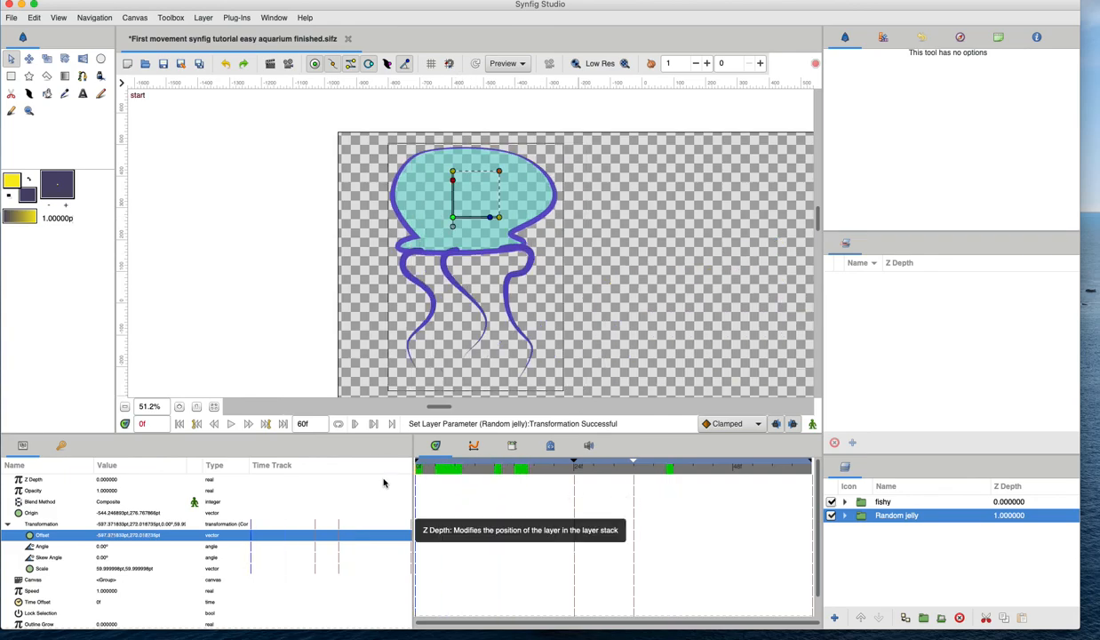
{"action": "right_click", "coordinate": [452, 218]}
{"action": "mouse_move", "coordinate": [478, 231]}
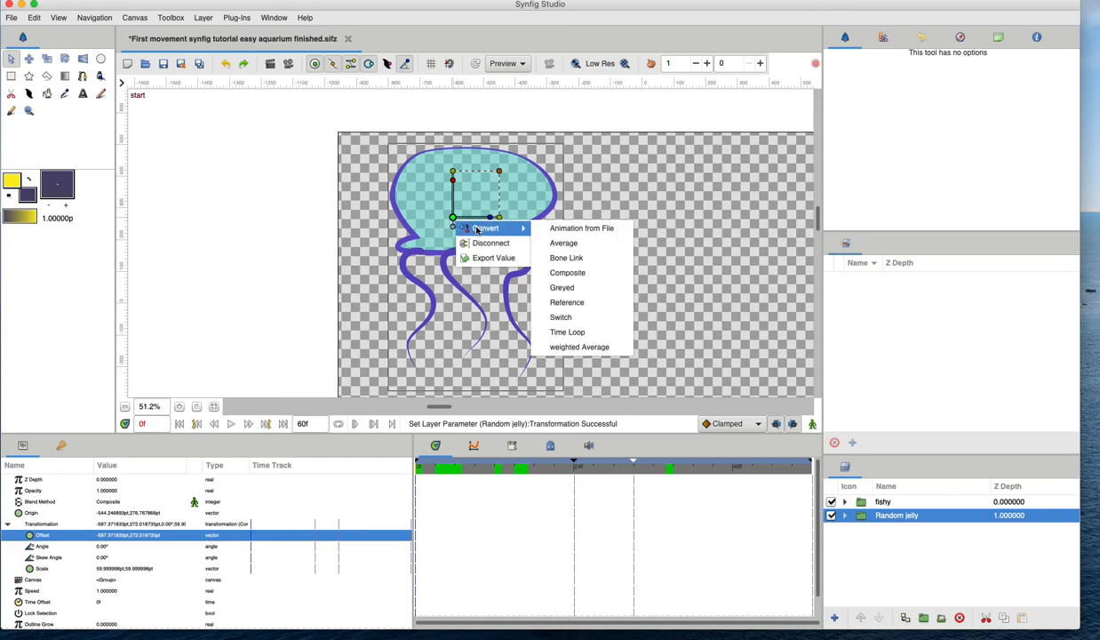
{"action": "left_click", "coordinate": [233, 217]}
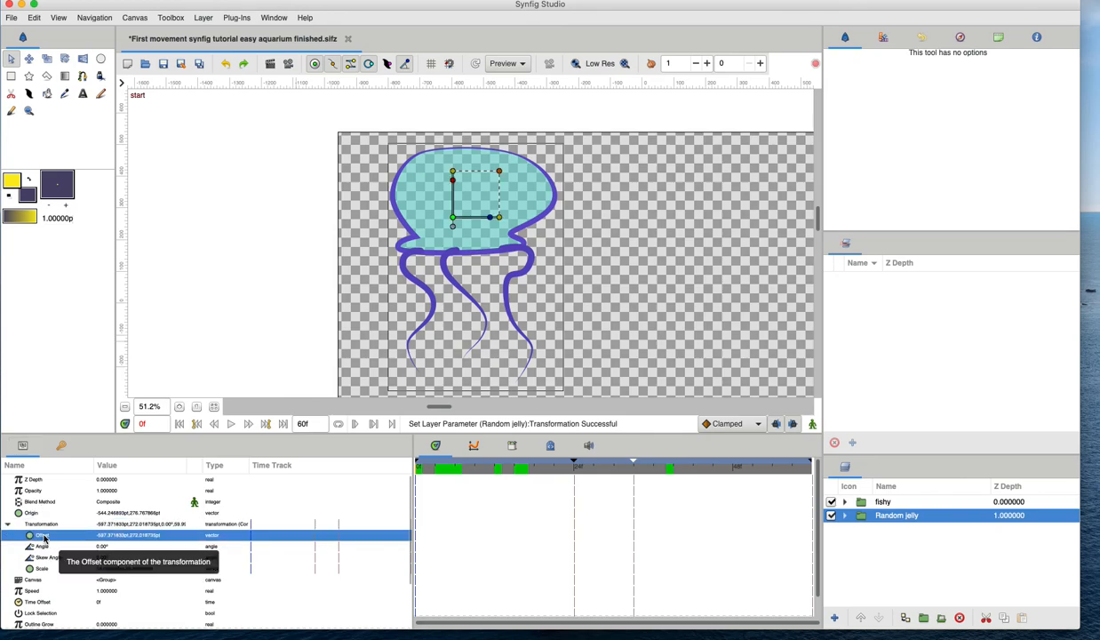
Convert the Random jelly's transformation Offset parameter to Random.
{"action": "left_click_drag", "start_coordinate": [453, 217], "coordinate": [454, 216]}
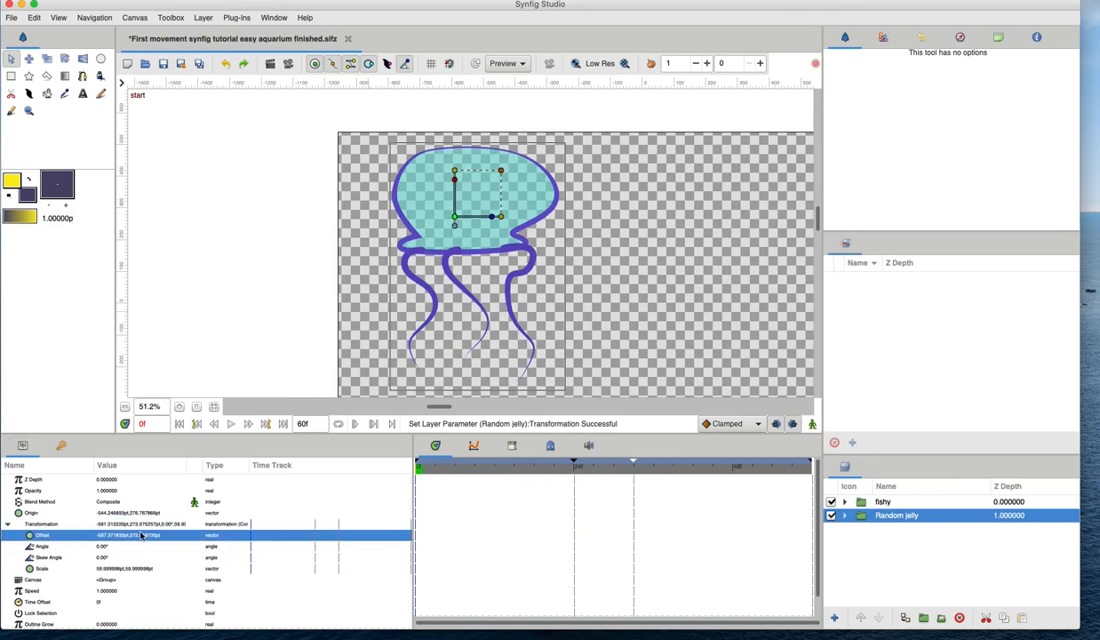
{"action": "right_click", "coordinate": [51, 540]}
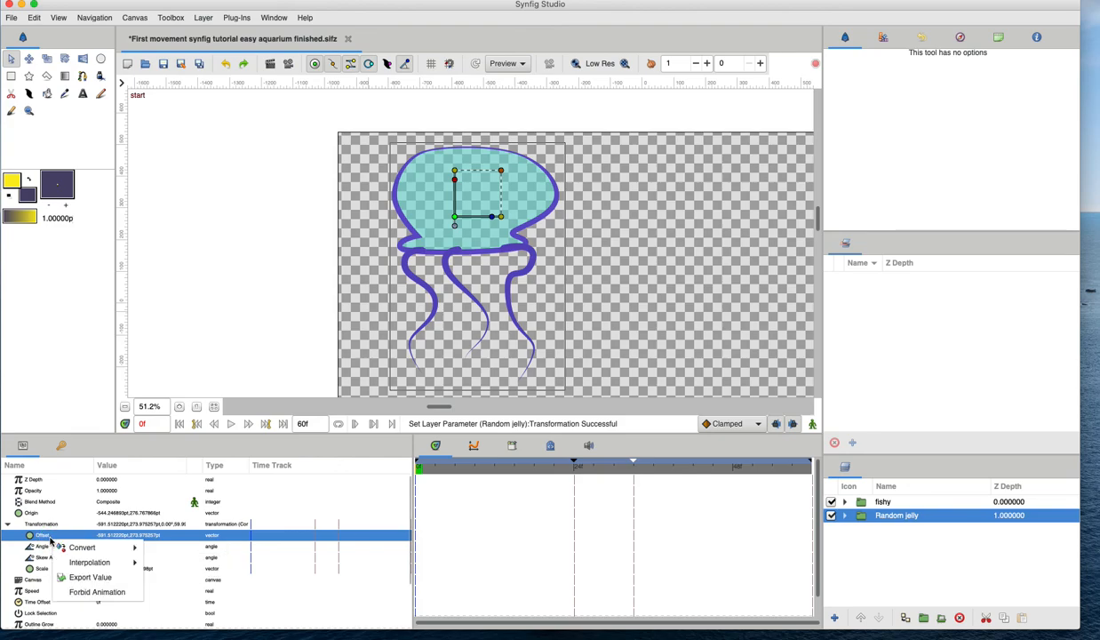
{"action": "mouse_move", "coordinate": [73, 547]}
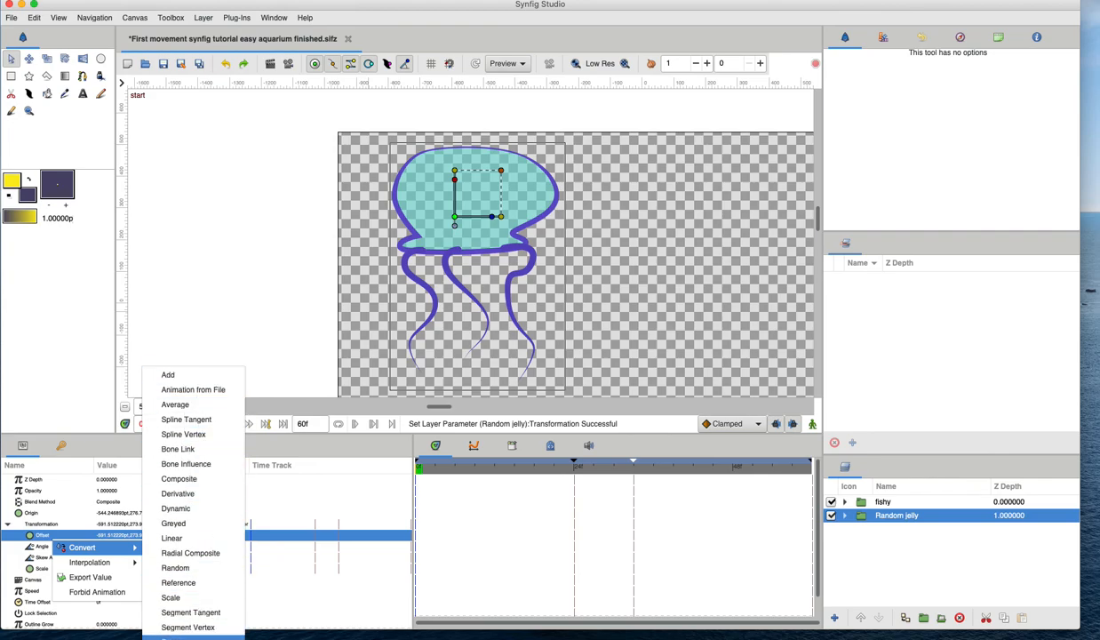
{"action": "left_click", "coordinate": [207, 577]}
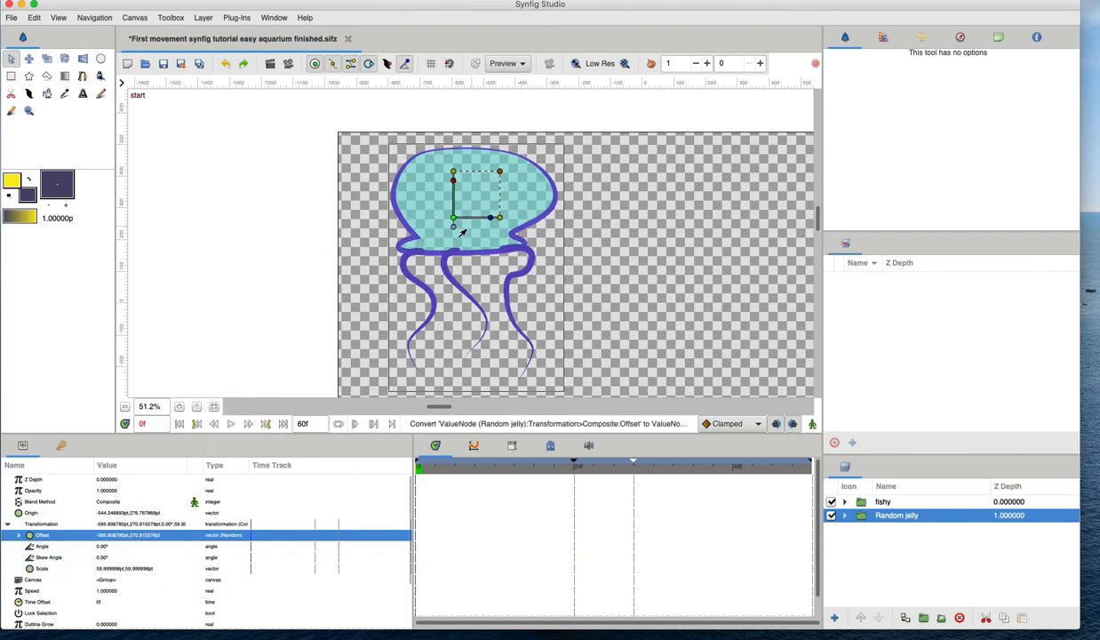
Expand the jellyfish's Random offset parameters and set its Radius to 5.
{"action": "left_click", "coordinate": [18, 535]}
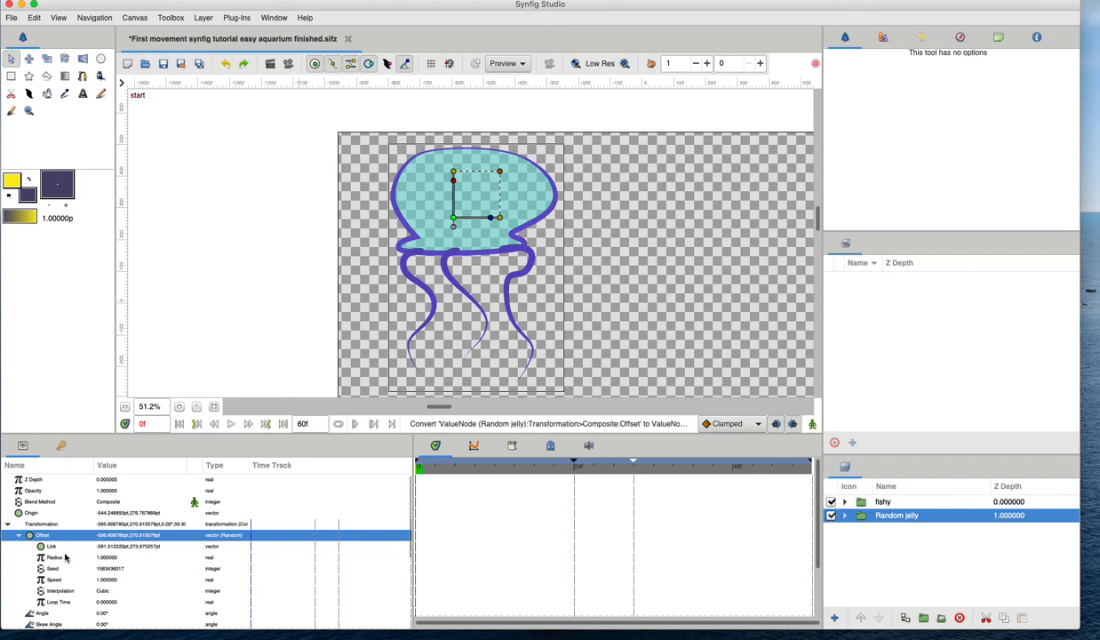
{"action": "left_click", "coordinate": [55, 558]}
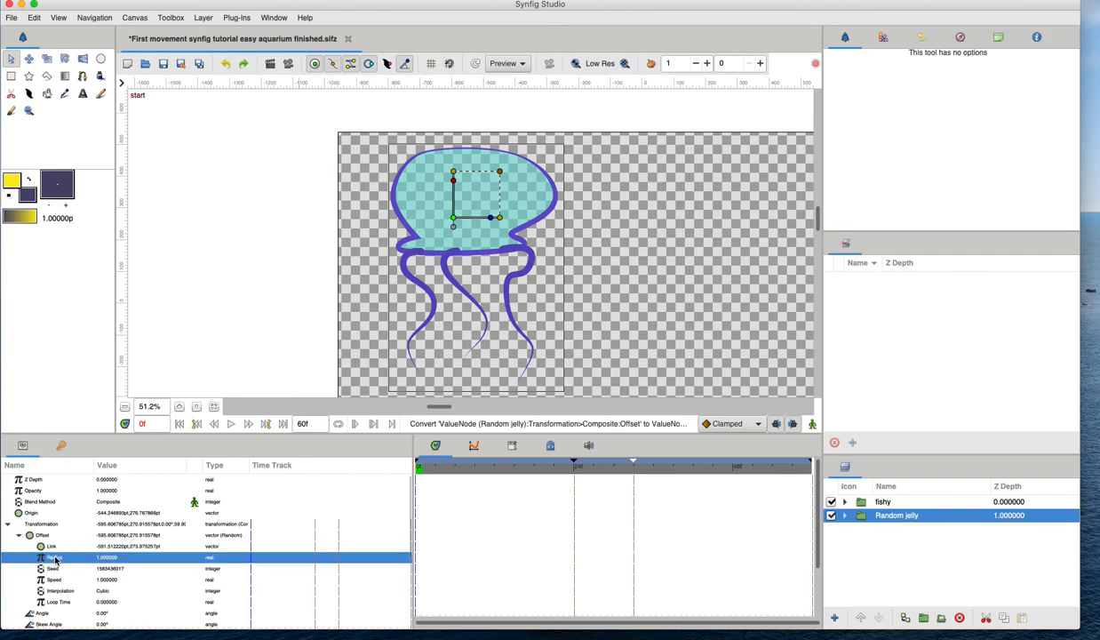
{"action": "left_click", "coordinate": [114, 561]}
{"action": "type", "text": "0"}
{"action": "key", "text": "Return"}
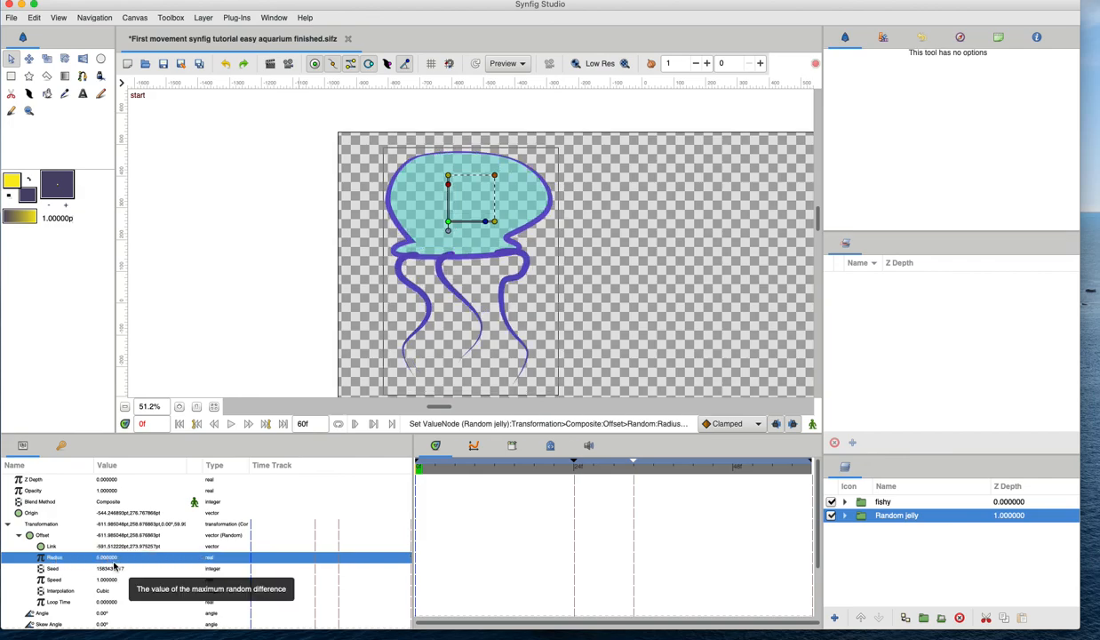
Set the Random offset's Speed to 5 and save the file.
{"action": "left_click", "coordinate": [106, 581]}
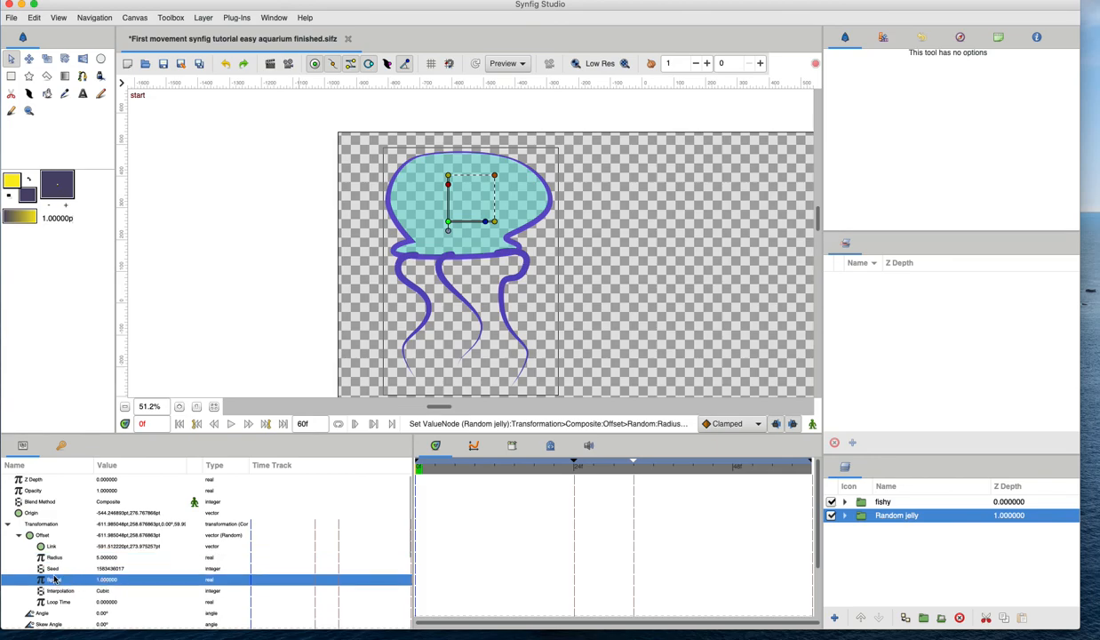
{"action": "left_click", "coordinate": [105, 582]}
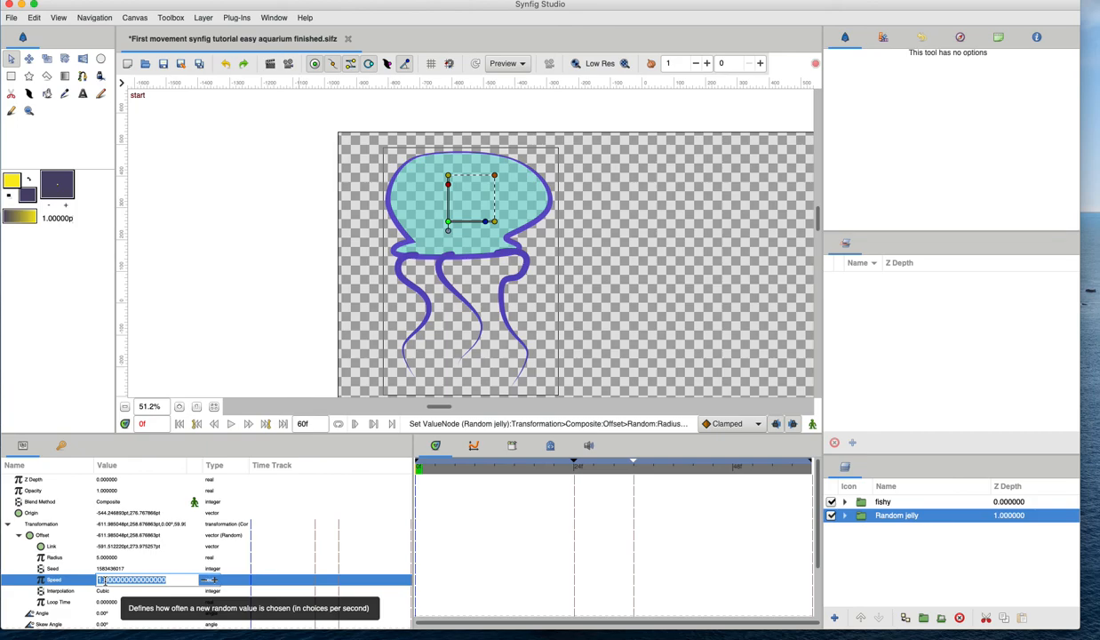
{"action": "type", "text": "0"}
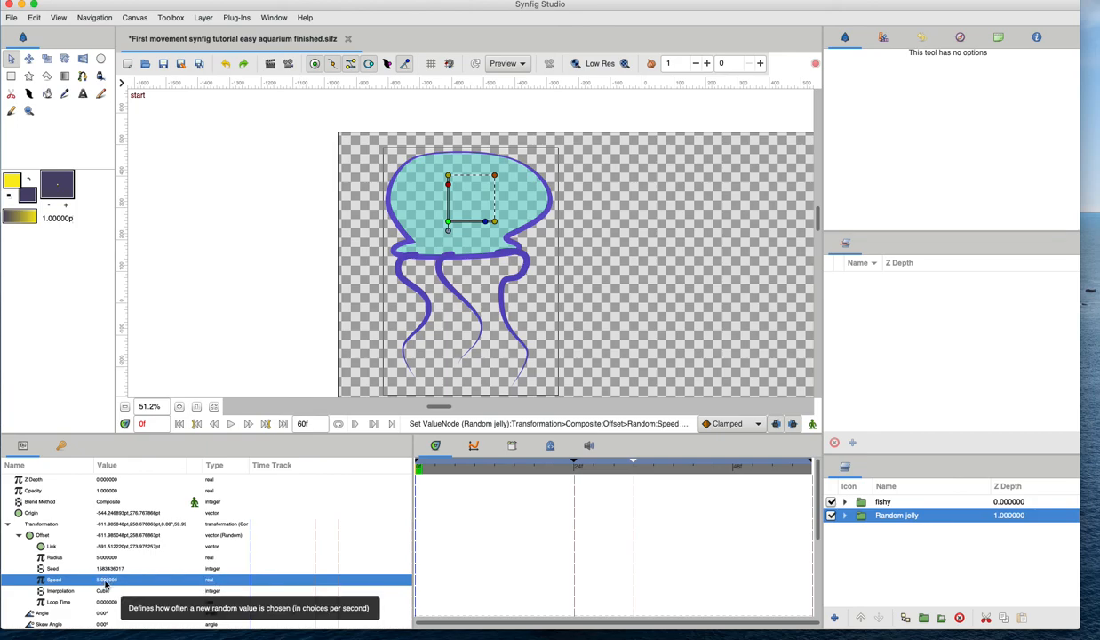
{"action": "key", "text": "Return"}
{"action": "key", "text": "ctrl+s"}
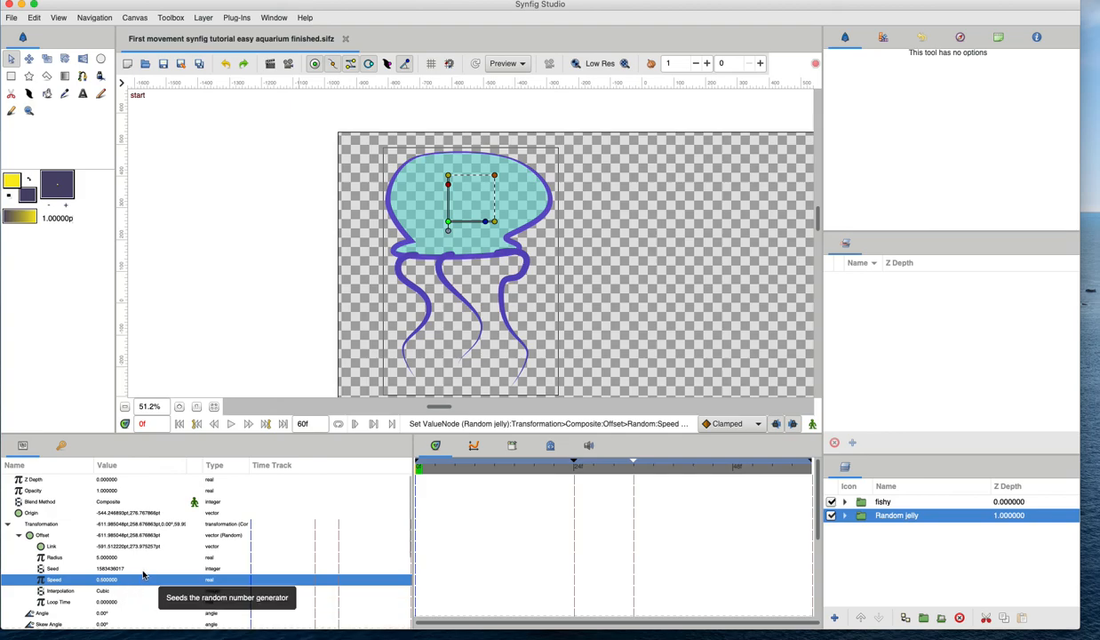
{"action": "left_click", "coordinate": [463, 469]}
{"action": "left_click_drag", "start_coordinate": [463, 469], "coordinate": [407, 480]}
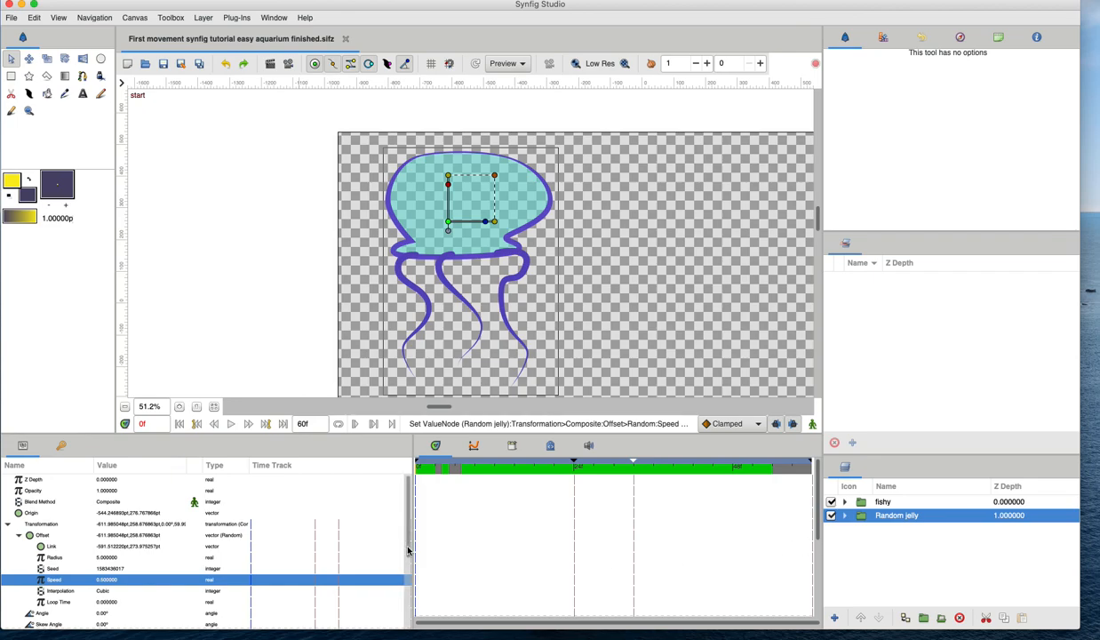
{"action": "left_click_drag", "start_coordinate": [487, 468], "coordinate": [410, 477]}
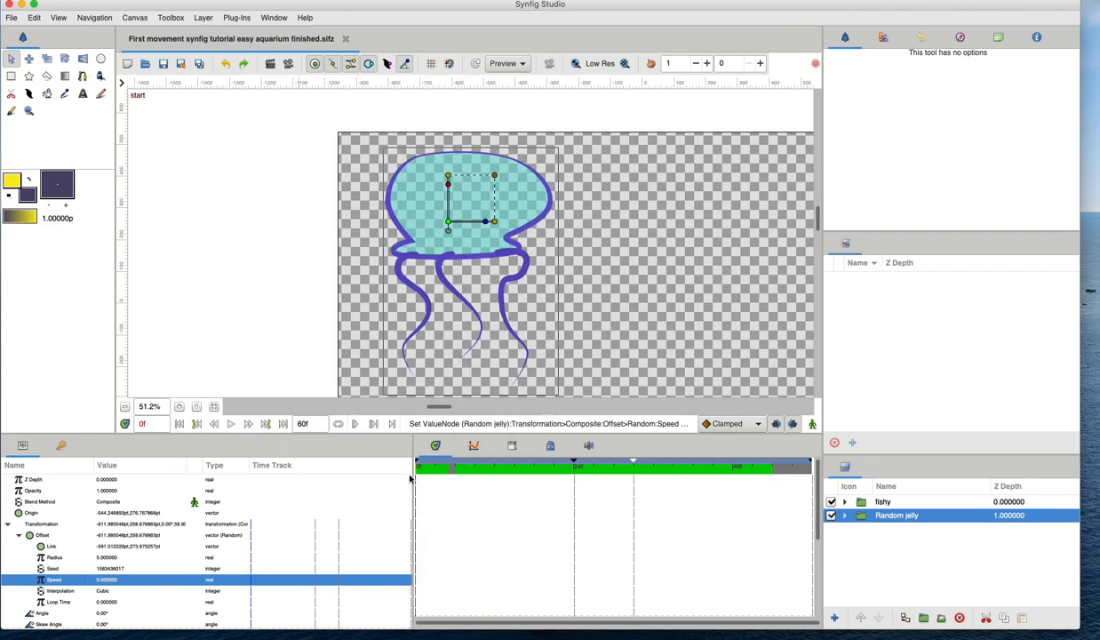
Render a preview of the animation, play it back, and close the preview window.
{"action": "key", "text": "minus"}
{"action": "key", "text": "minus"}
{"action": "key", "text": "minus"}
{"action": "key", "text": "minus"}
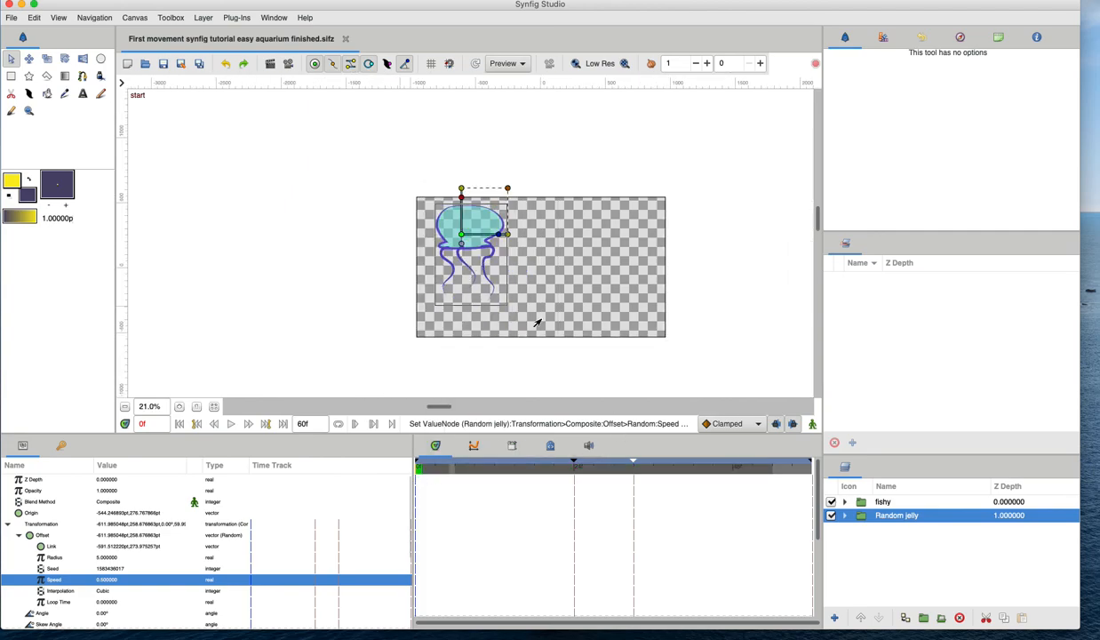
{"action": "left_click", "coordinate": [288, 63]}
{"action": "left_click", "coordinate": [876, 253]}
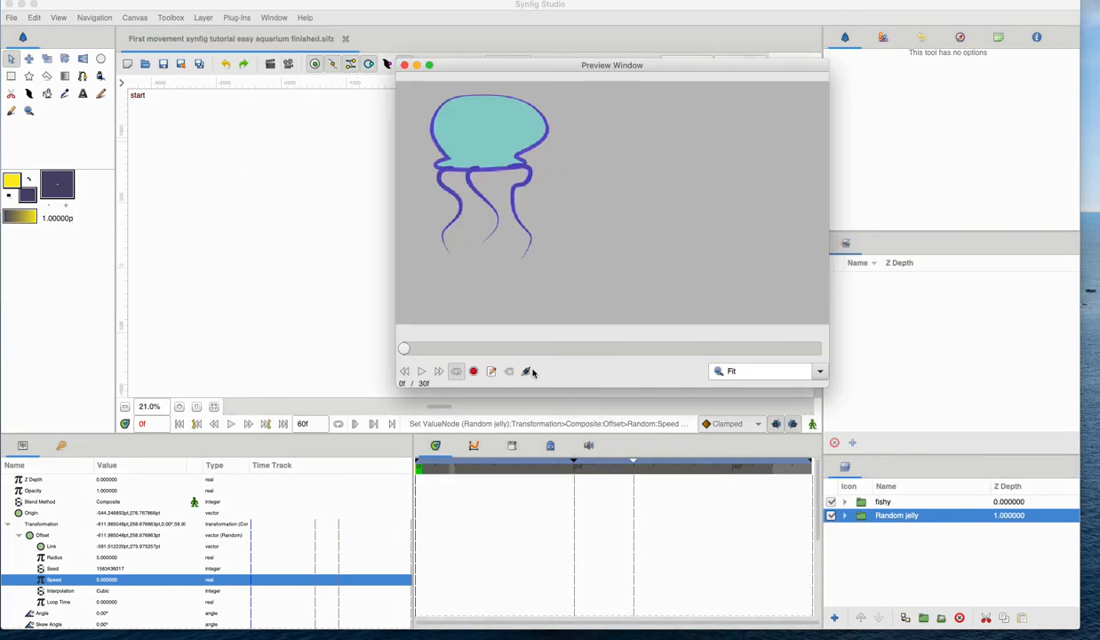
{"action": "left_click", "coordinate": [423, 374]}
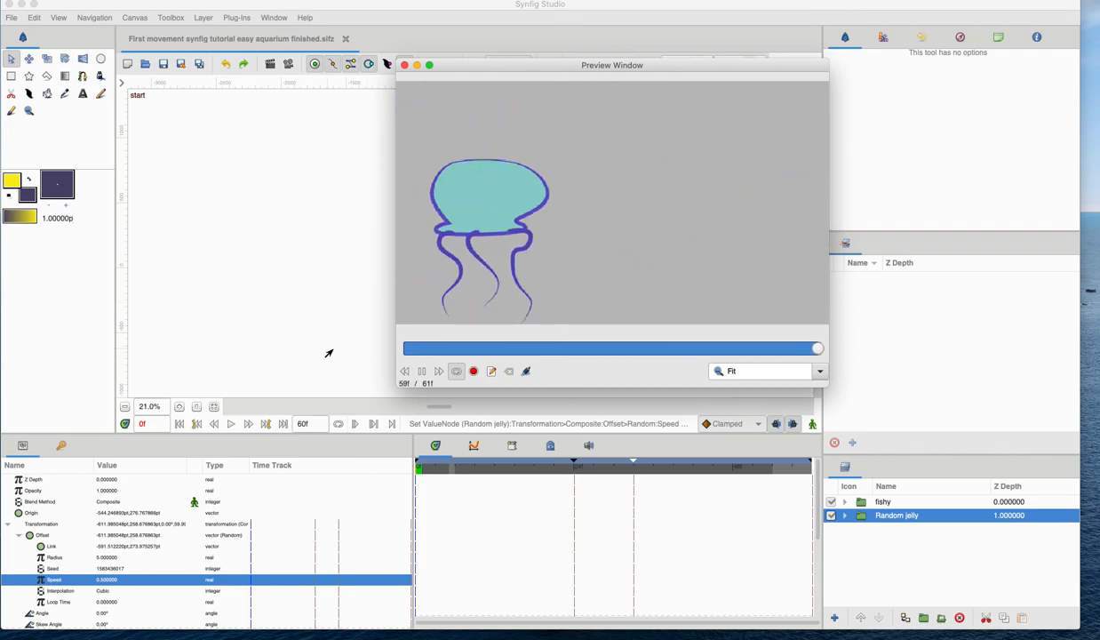
{"action": "left_click", "coordinate": [404, 65]}
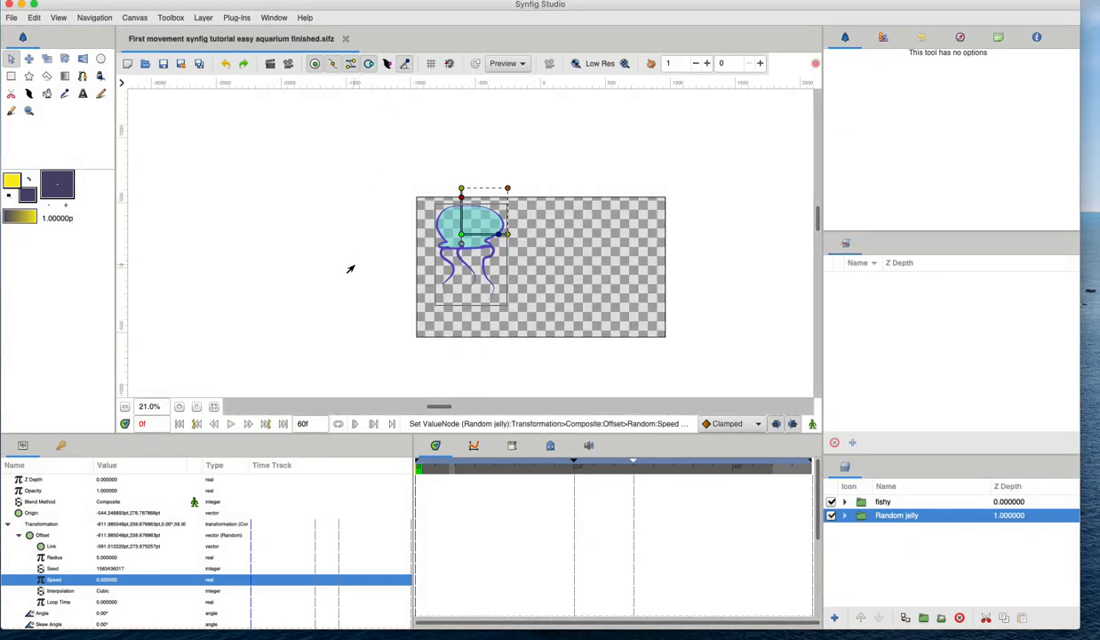